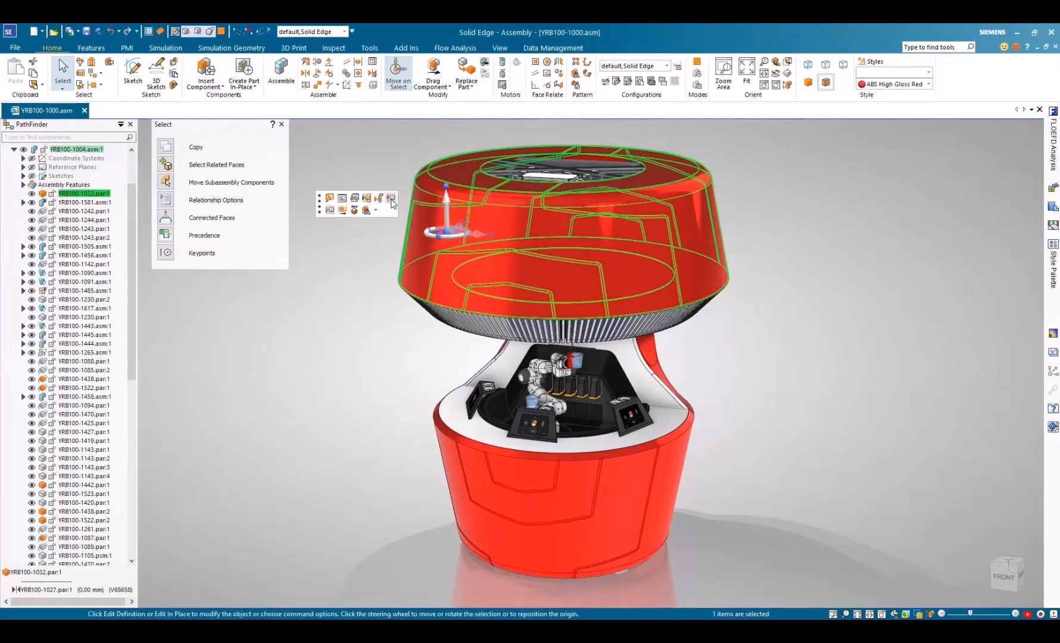
Hide the red top cover YRB100-1032.par to expose the kiosk's internal structure
left_click(331, 215)
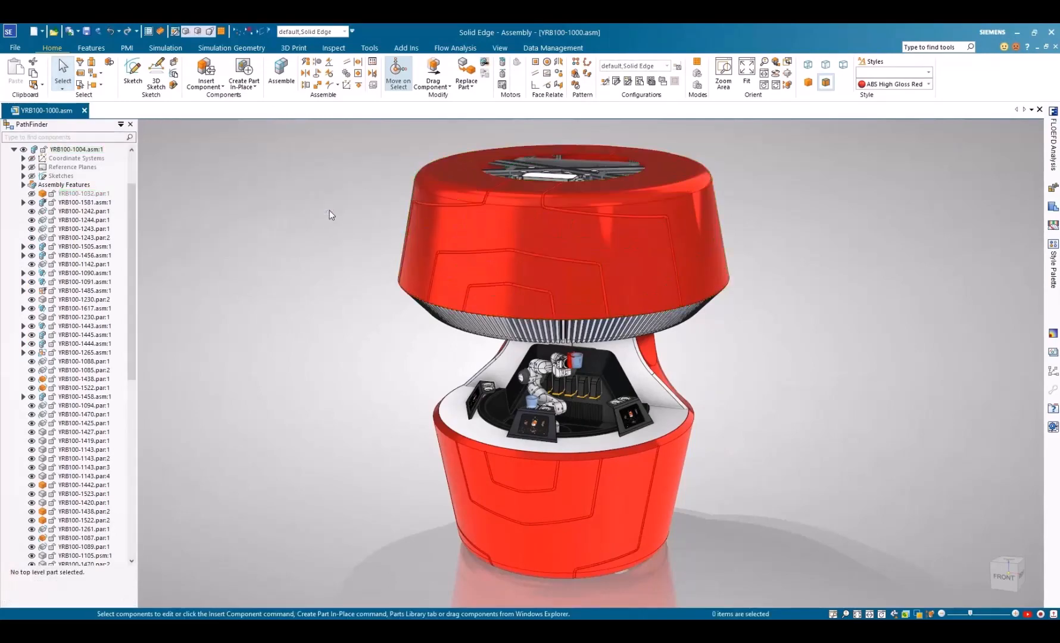
scroll(330, 214, "up", 5)
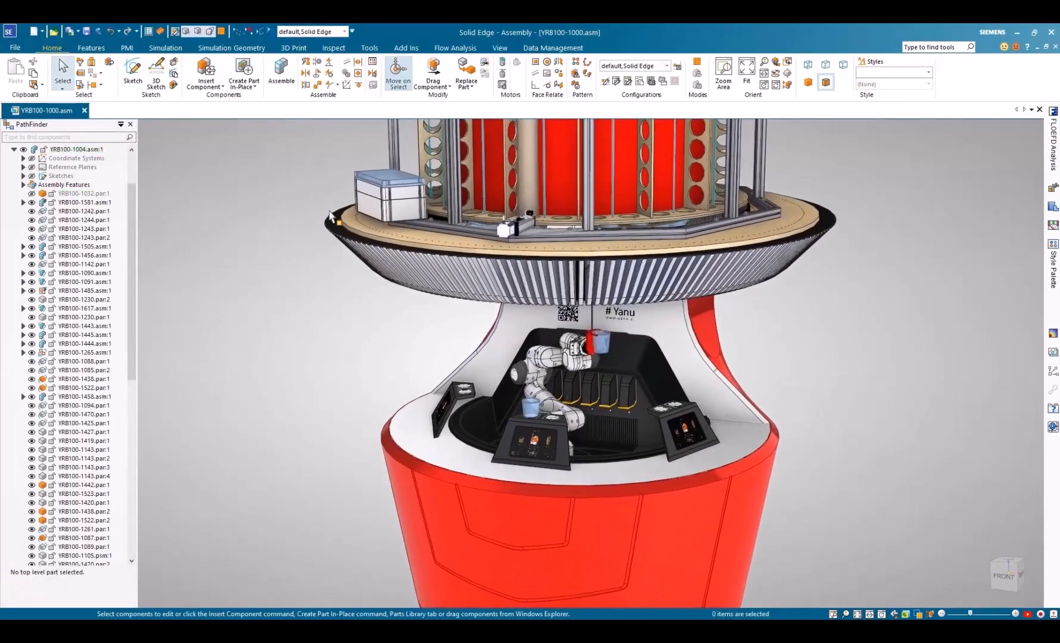
scroll(536, 356, "up", 3)
Find the robot arm subassembly YRB100-1494.asm by component search and open it in its own window
left_click(90, 139)
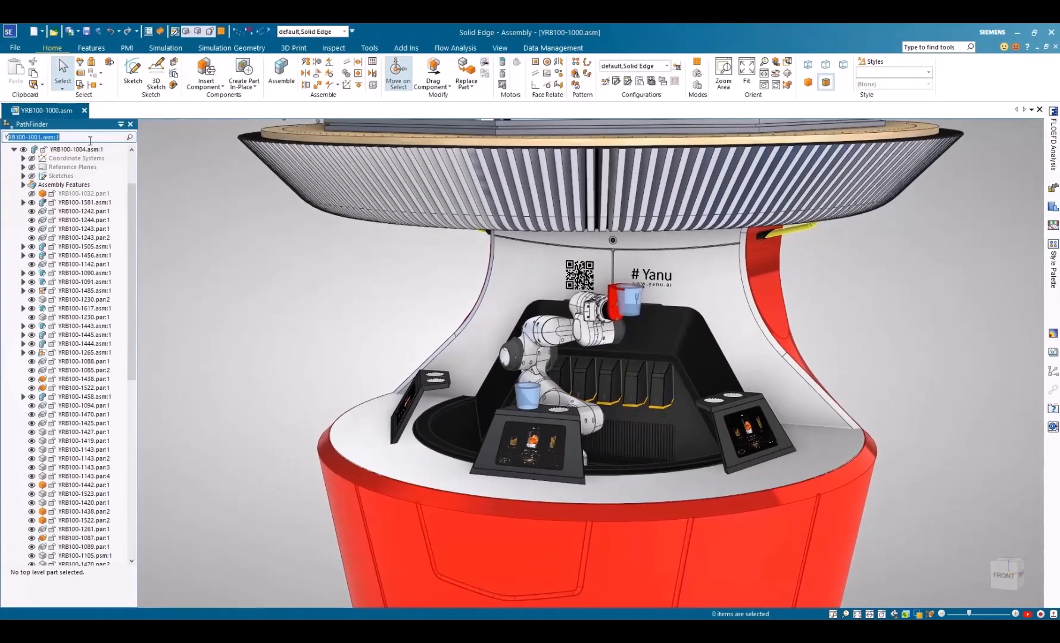
type("YRB100-1494")
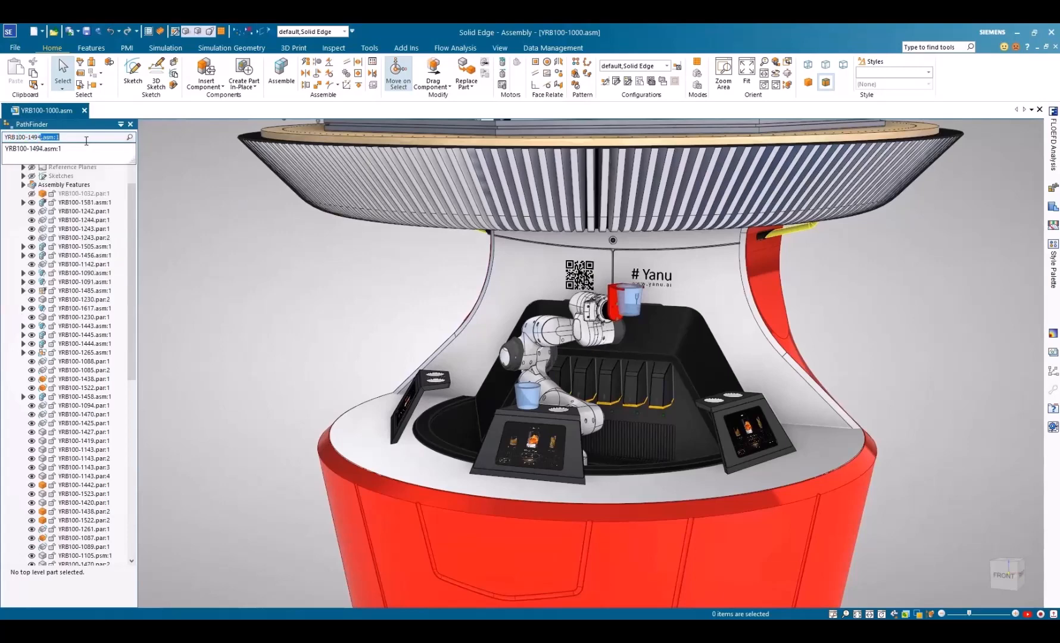
left_click(71, 149)
left_click(97, 267)
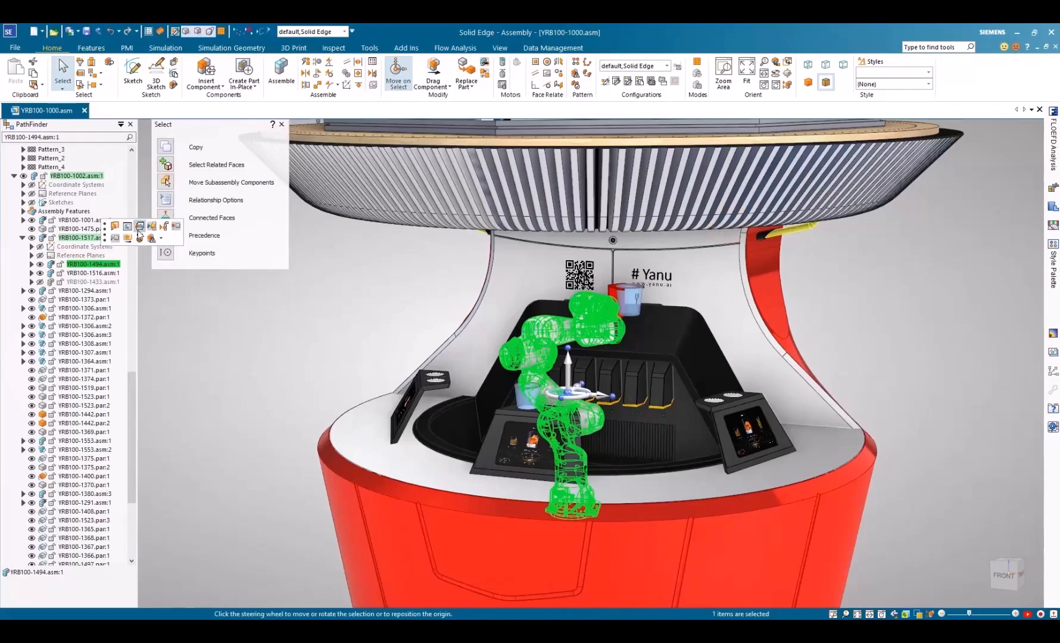
left_click(138, 231)
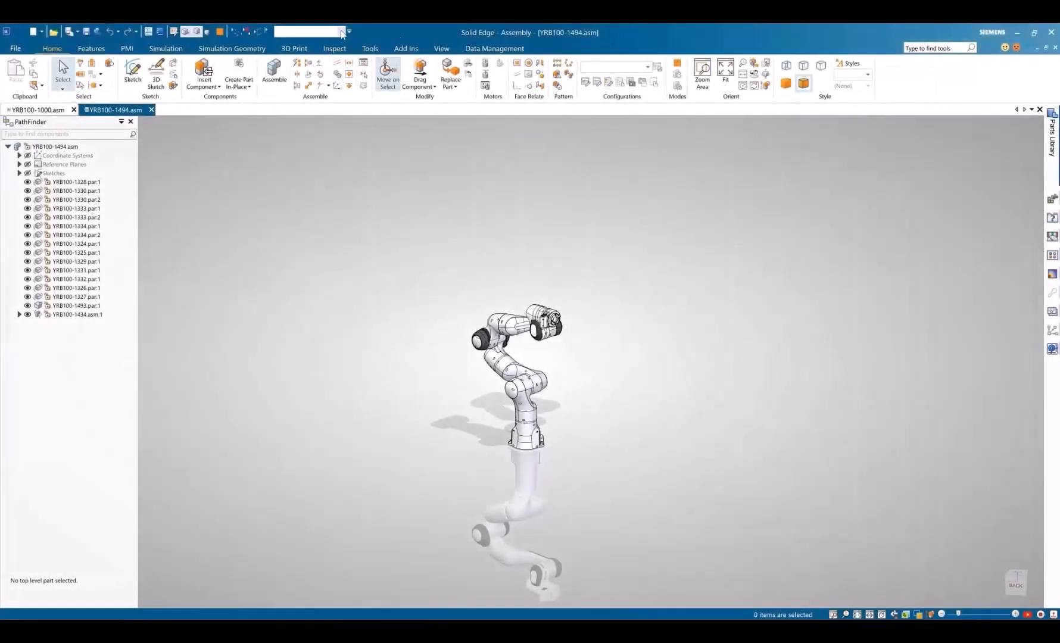
Activate the 01-With Sketch configuration and open the gripper plate part YRB100-1357.par for editing
left_click(341, 32)
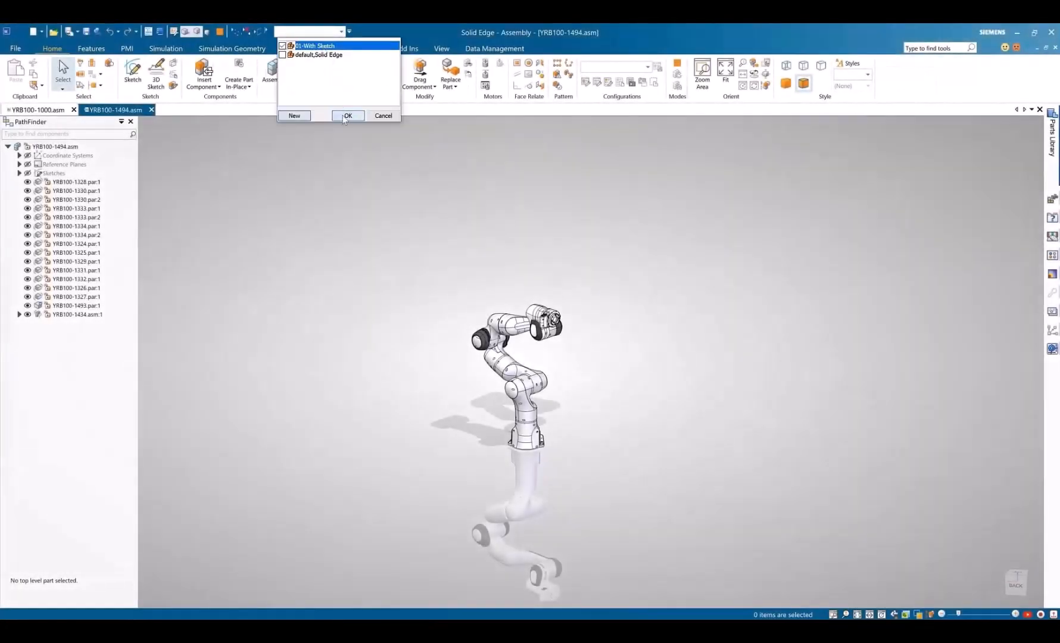
left_click(322, 43)
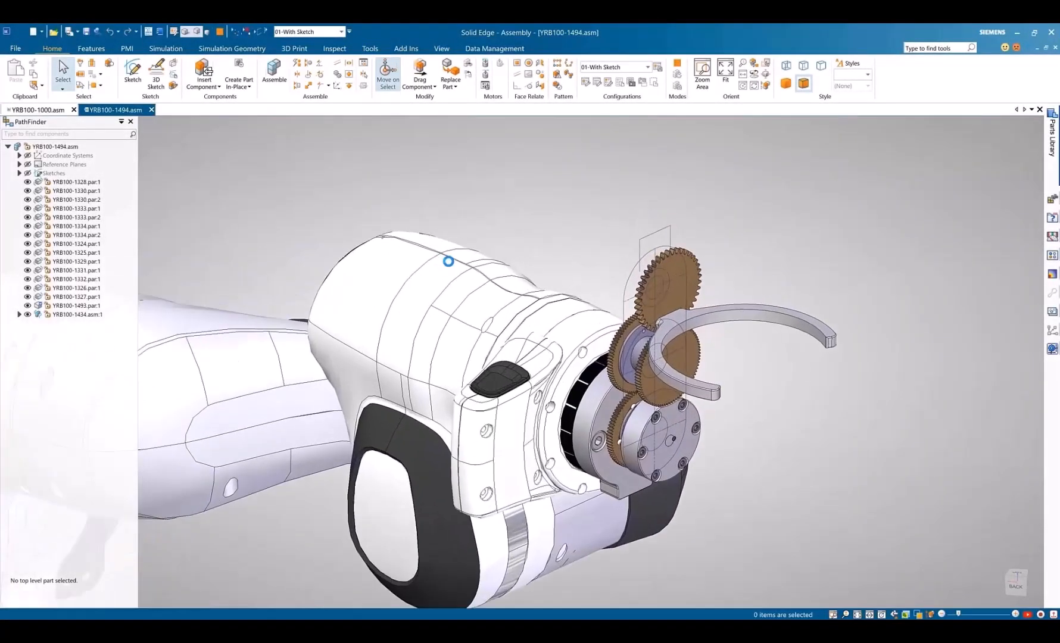
left_click(655, 243)
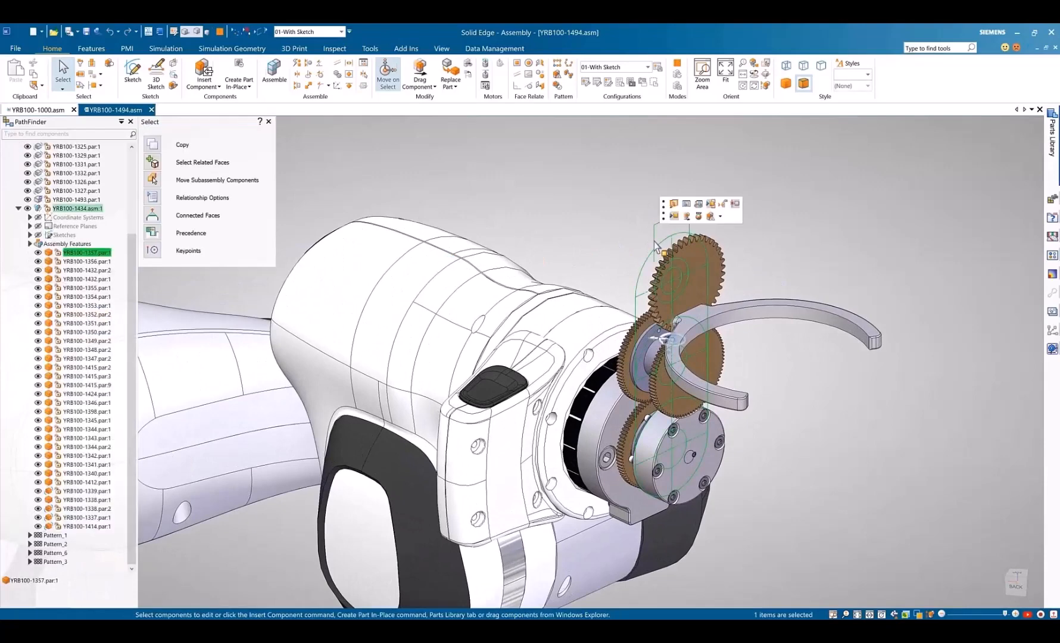
left_click(698, 205)
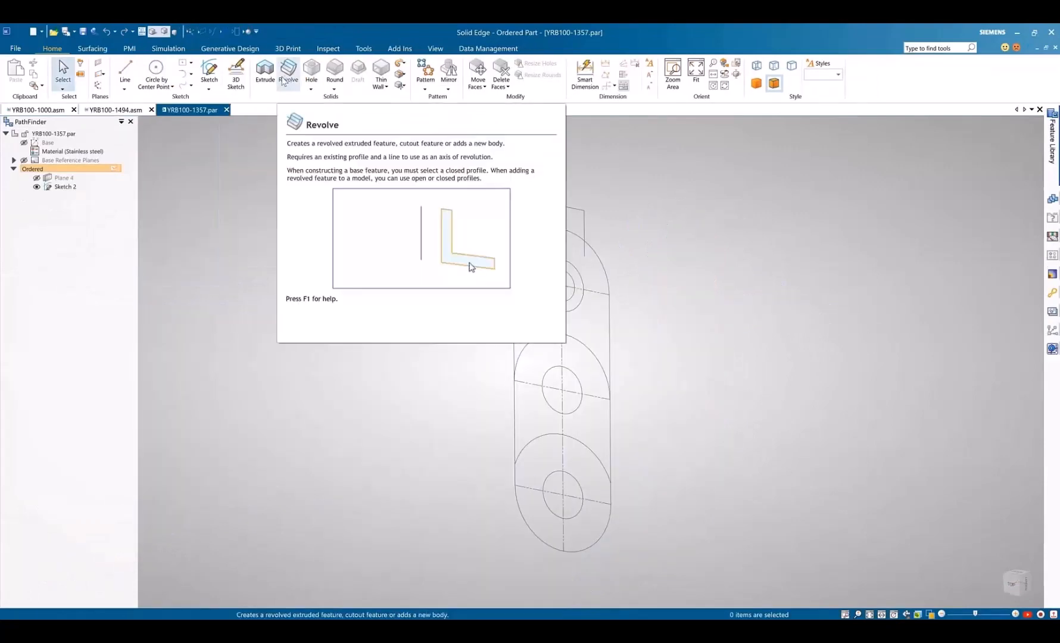
Extrude the full outer slot profile of Sketch 2 by 6 mm to form the base plate
left_click(265, 70)
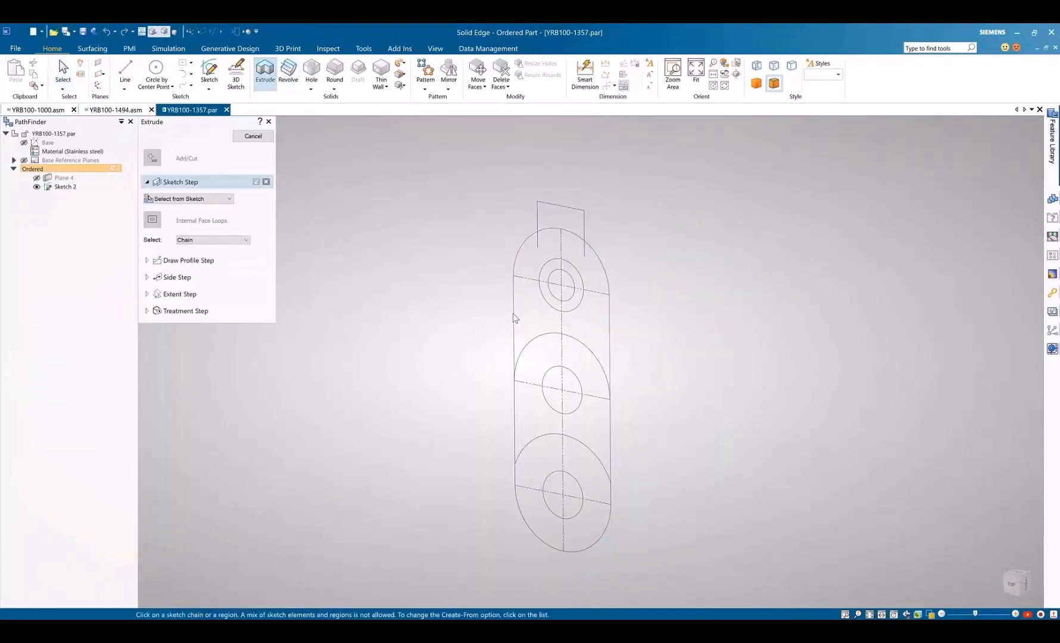
left_click(517, 410)
right_click(466, 379)
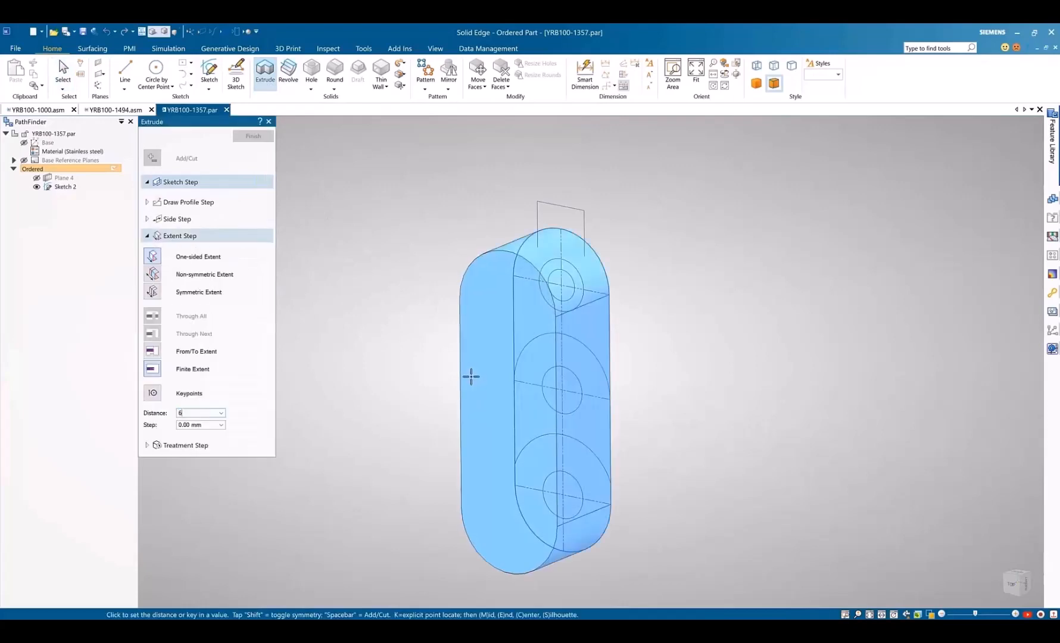
type("6")
key("Return")
left_click(464, 377)
key("Escape")
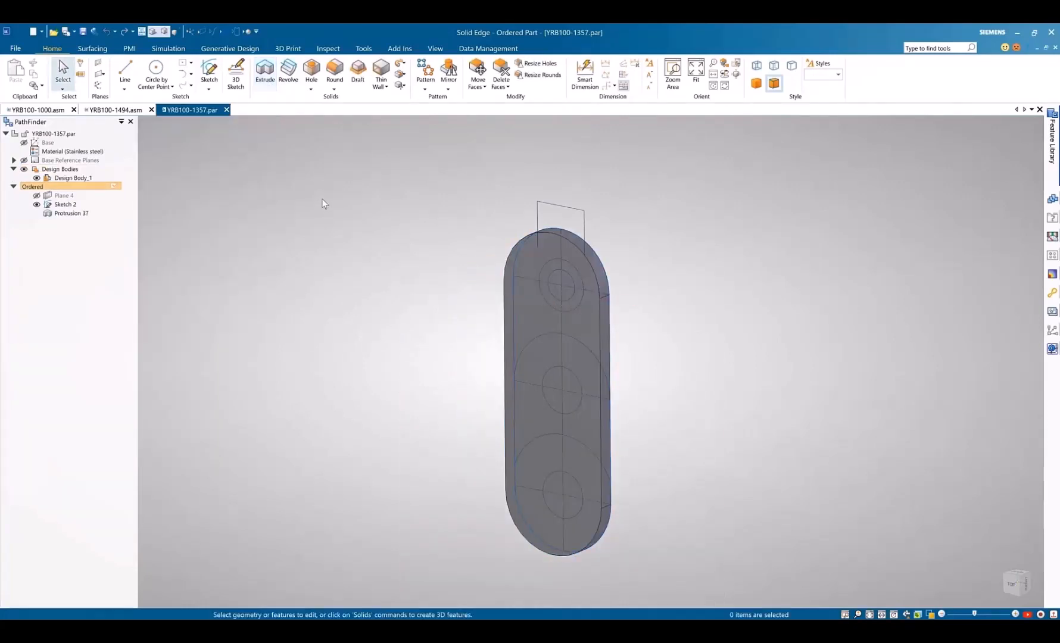
Enable the enclosed regions of Sketch 2 for selection
right_click(65, 204)
left_click(99, 394)
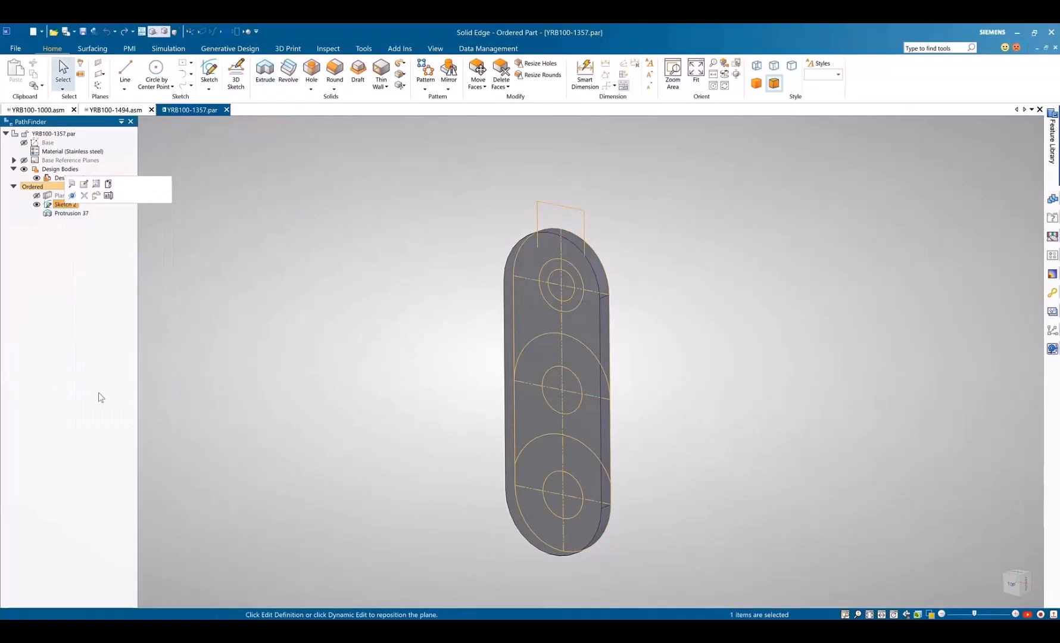
left_click(452, 320)
middle_click_drag(452, 320, 433, 319)
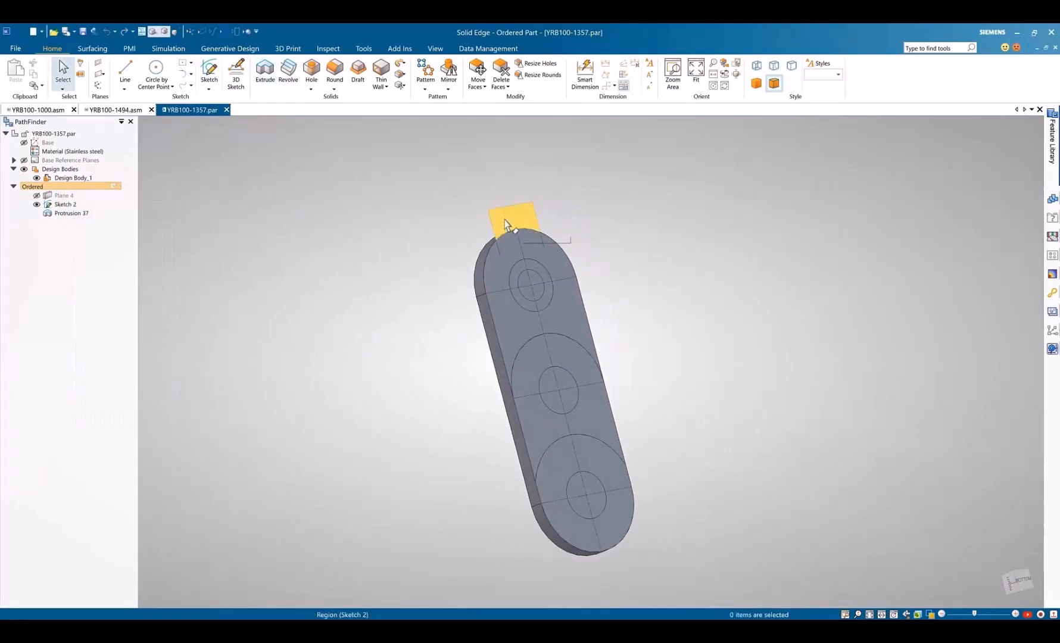
Extrude the lower slot's sketch regions, including both circles, by 7.5 mm to form a raised block on the plate
left_click(529, 379)
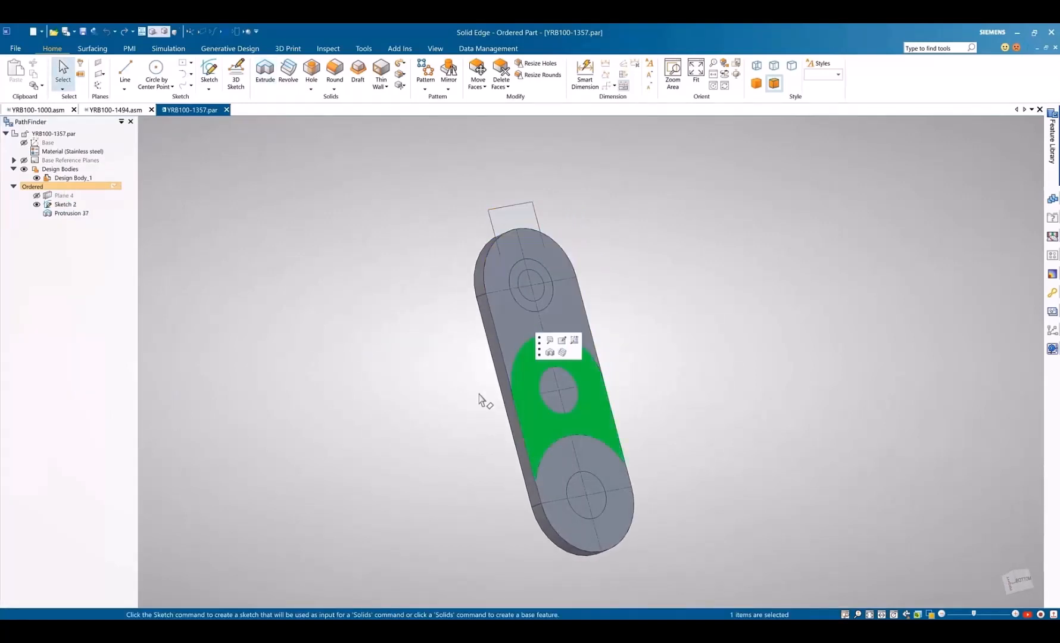
left_click(563, 400)
left_click(565, 474)
left_click(588, 477)
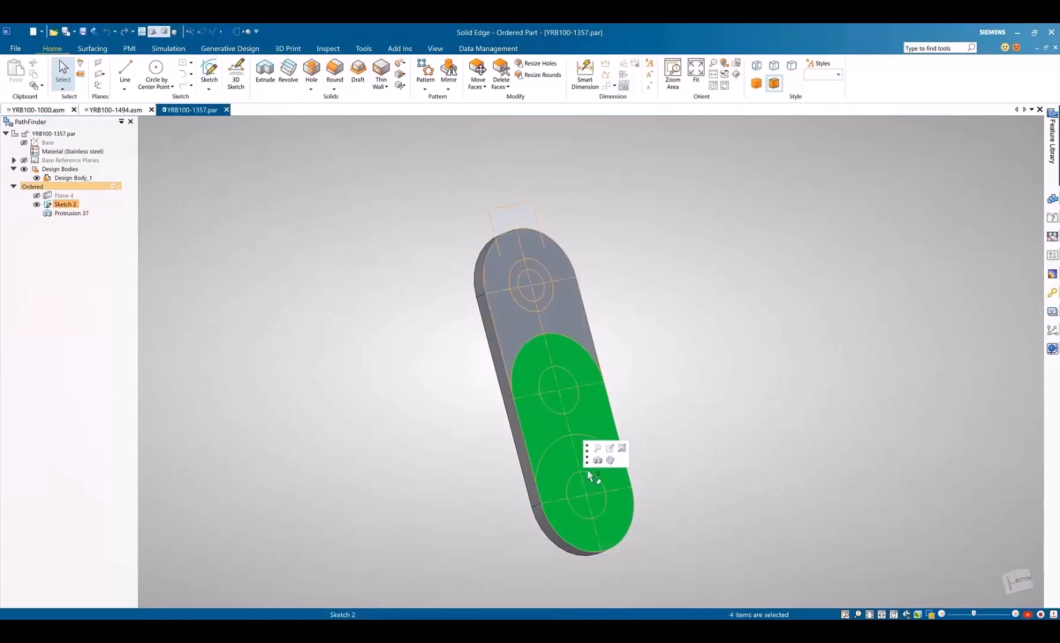
left_click(595, 459)
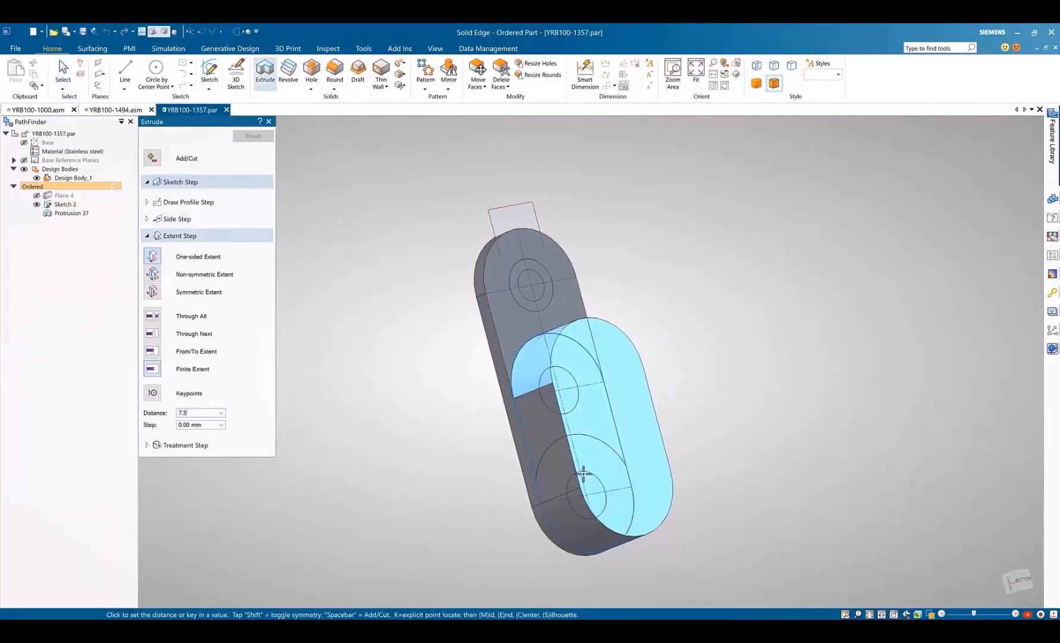
key("Return")
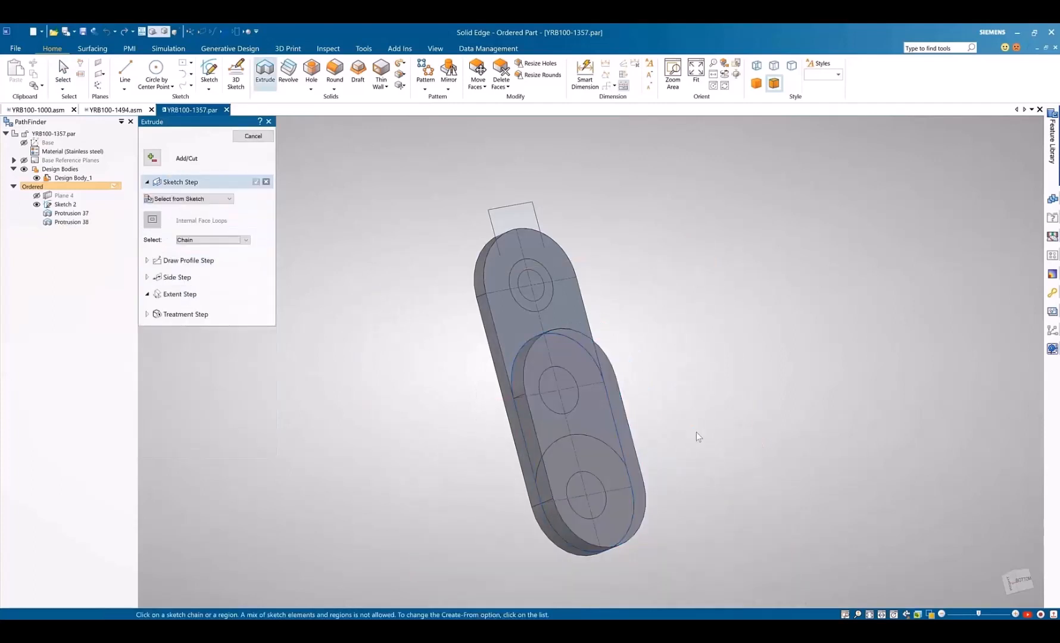
Extrude the upper inner circle and the two lower circles of the sketch as one feature
left_click(531, 285)
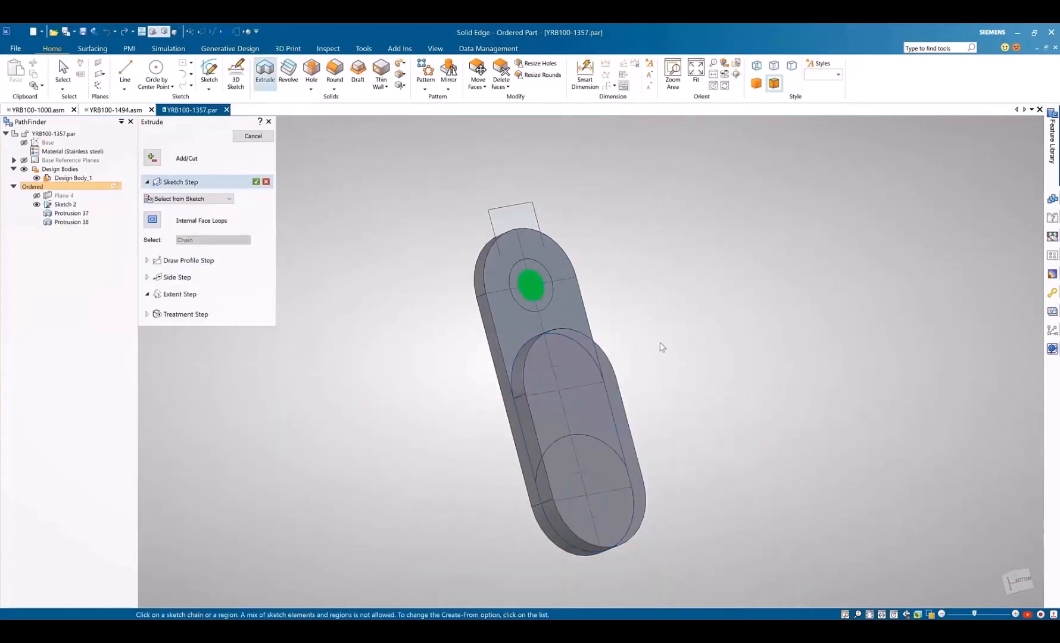
right_click(662, 347)
middle_click_drag(478, 371, 598, 345)
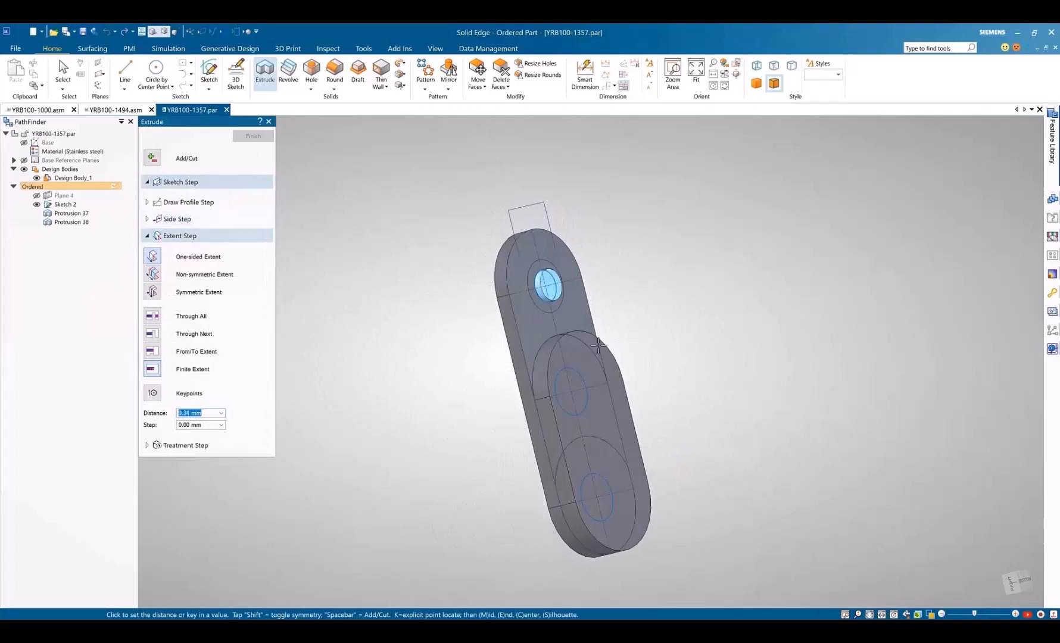
left_click(633, 334)
key("Escape")
Convert the three-circle extrusion into a cutout that goes through the plate
left_click(590, 284)
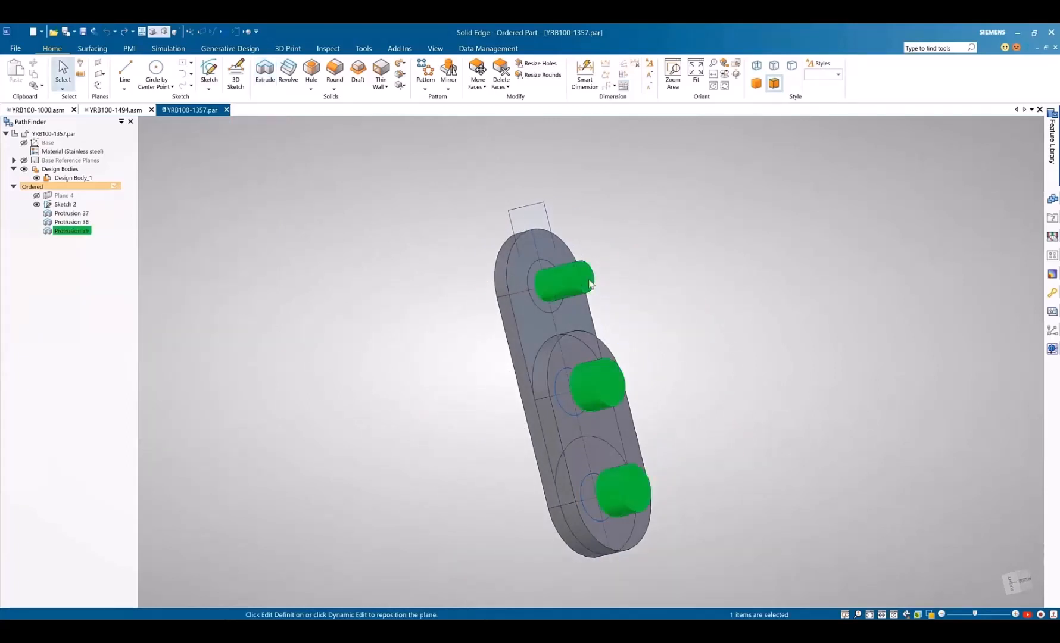
left_click(621, 243)
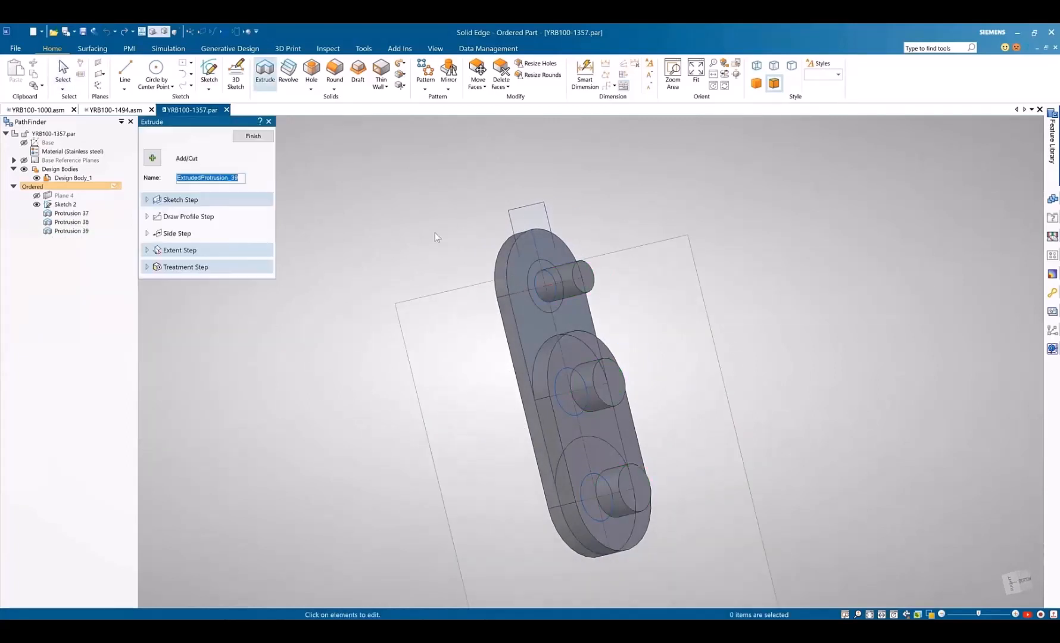
left_click(168, 185)
left_click(620, 298)
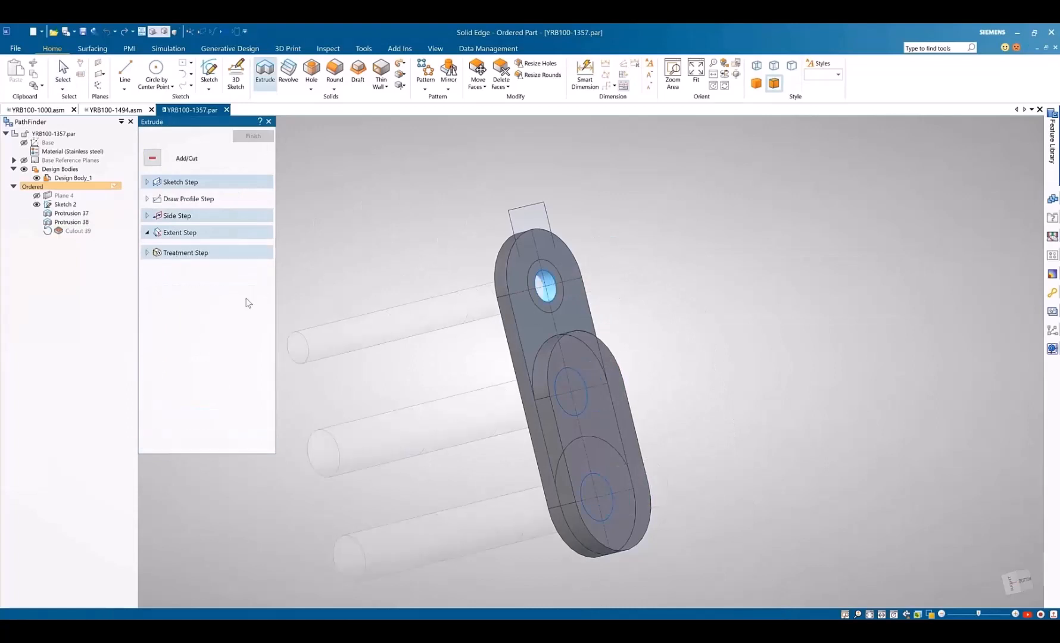
left_click(253, 136)
Cut the ring-shaped region around the upper hole to a depth of 3 mm
right_click(538, 276)
left_click(588, 289)
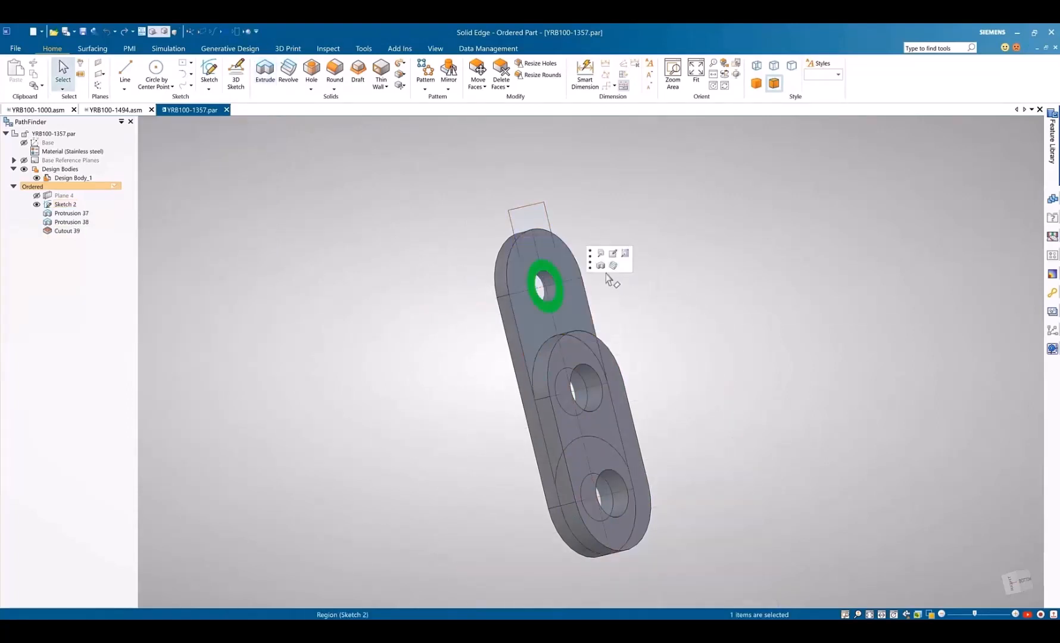
left_click(611, 266)
type("3")
key("Return")
left_click(539, 287)
left_click(253, 135)
Cut a recess over the rounded lower end region on the plate's opposite side
mouse_move(322, 203)
middle_mouse_down()
mouse_move(416, 258)
mouse_move(505, 436)
middle_mouse_up()
left_click(505, 436)
right_click(462, 397)
left_click(450, 384)
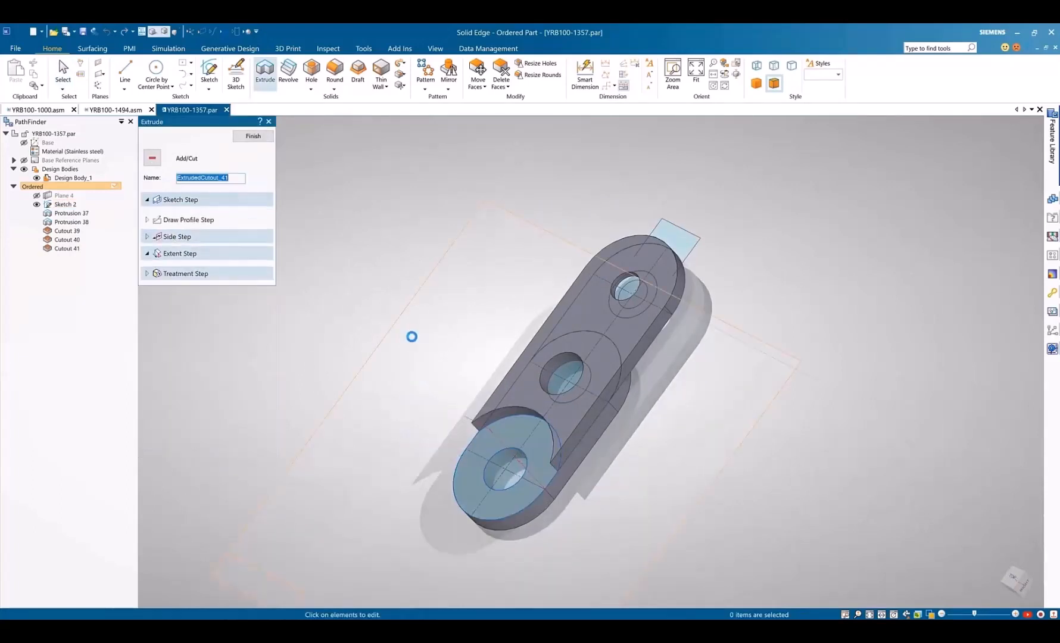
right_click(377, 327)
Extrude the rectangular region at the plate's upper end into a tab
mouse_move(377, 328)
middle_mouse_down()
mouse_move(575, 216)
mouse_move(600, 222)
middle_mouse_up()
left_click(604, 231)
right_click(572, 225)
left_click(524, 235)
right_click(499, 243)
key("Escape")
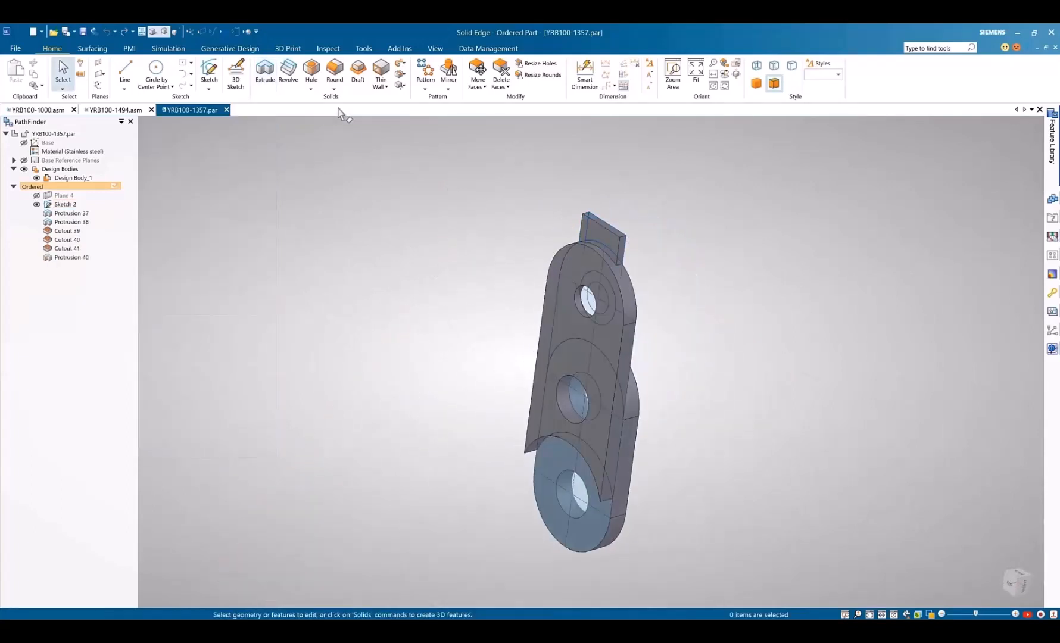
Round the corners of the upper tab and of the lower recess's step
left_click(335, 73)
right_click(492, 304)
key("Escape")
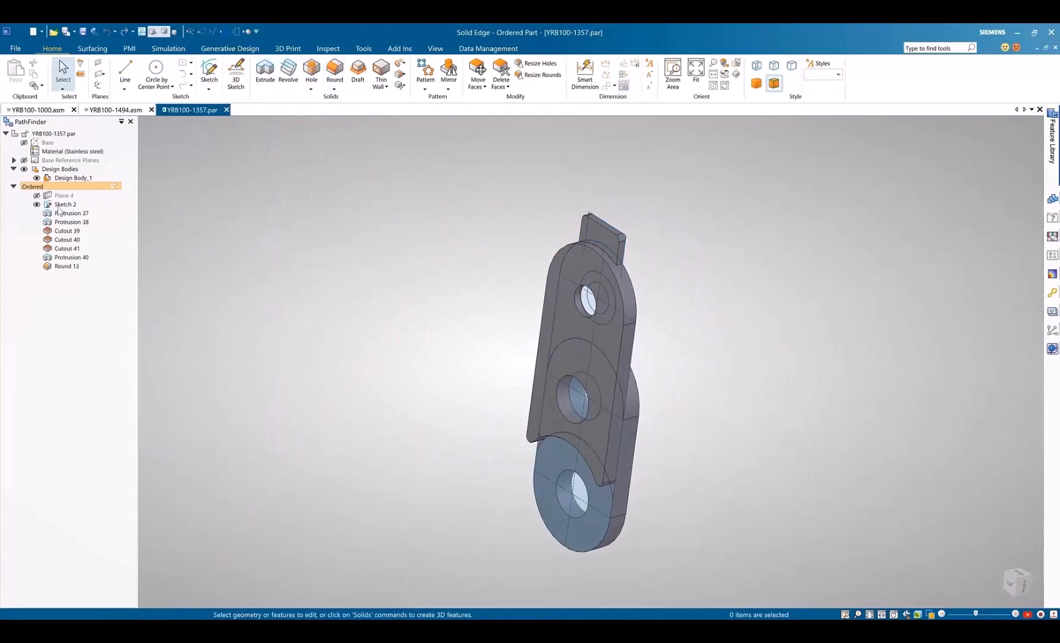
Turn off the enclosed regions of Sketch 2 and hide the sketch
right_click(58, 205)
left_click(87, 396)
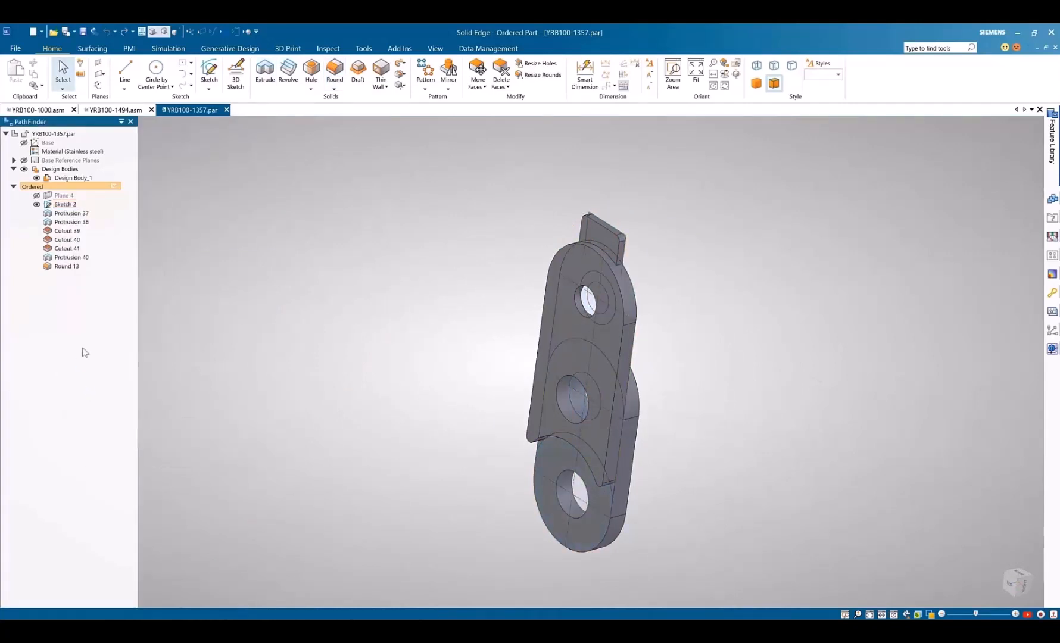
left_click(36, 205)
middle_click_drag(434, 342, 432, 342)
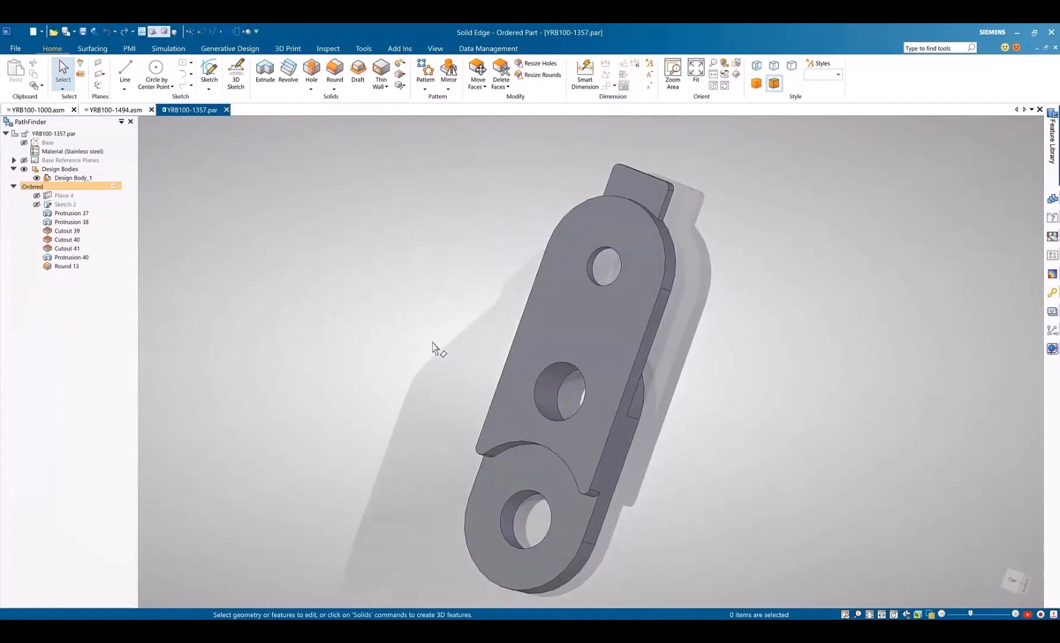
Move the lower recessed face by about 1.12 mm with the Coplanar design intent turned off
left_click(479, 71)
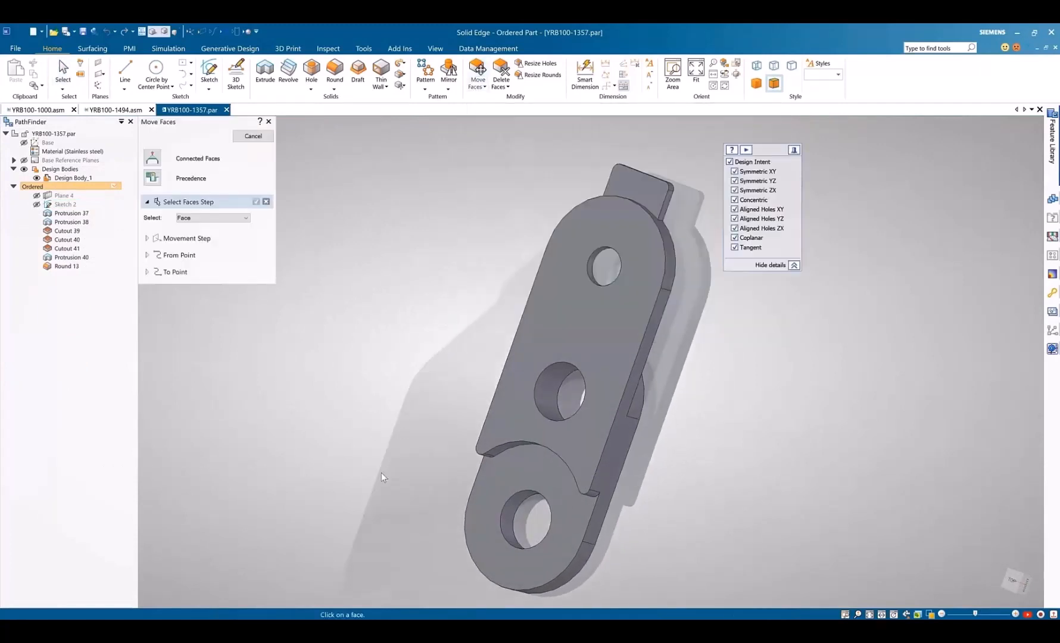
left_click(577, 503)
right_click(578, 502)
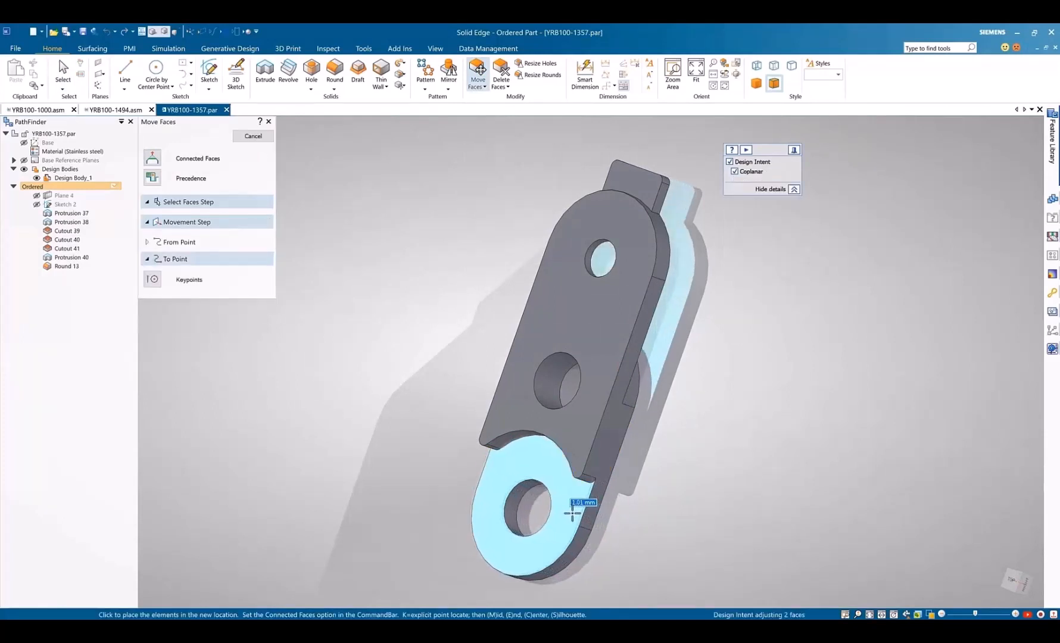
key("p")
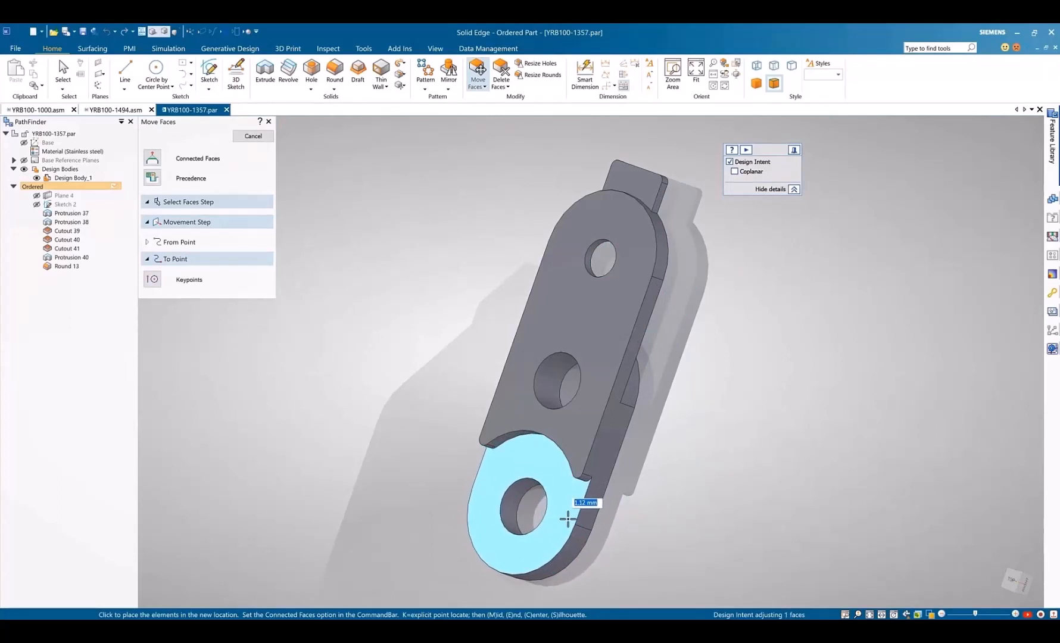
left_click(568, 520)
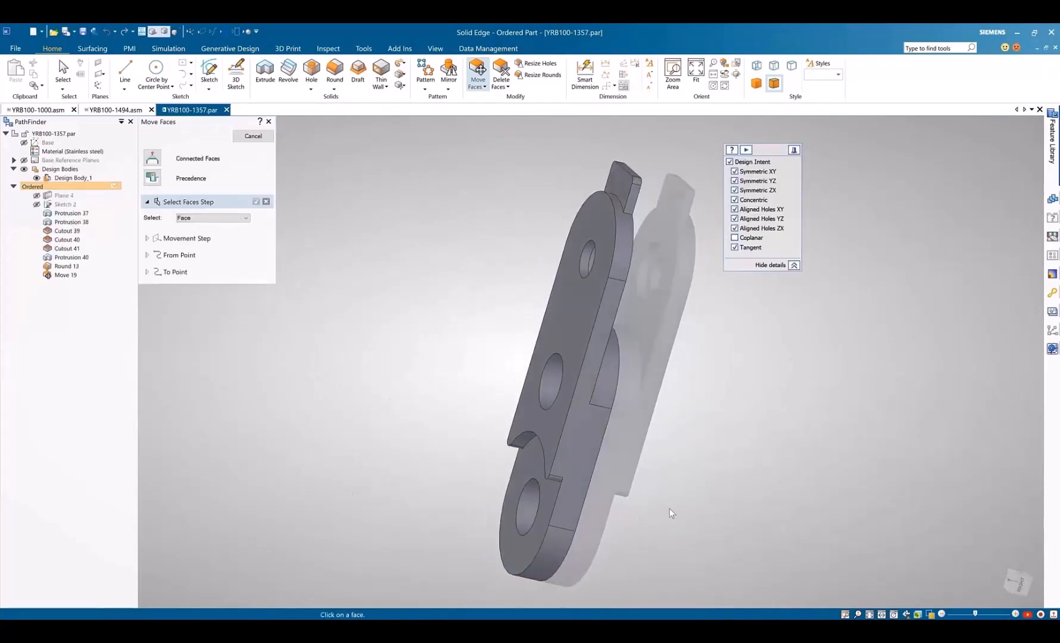
Move the plate's rounded upper end faces lengthwise, together with their concentric holes, to lengthen the plate slightly
right_click(484, 261)
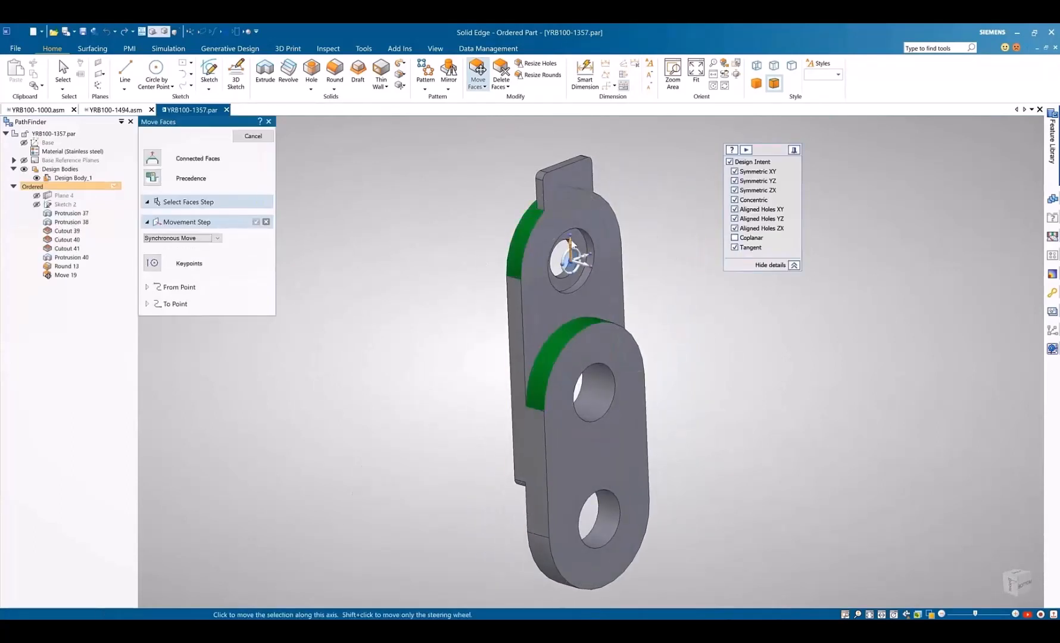
left_click(488, 257)
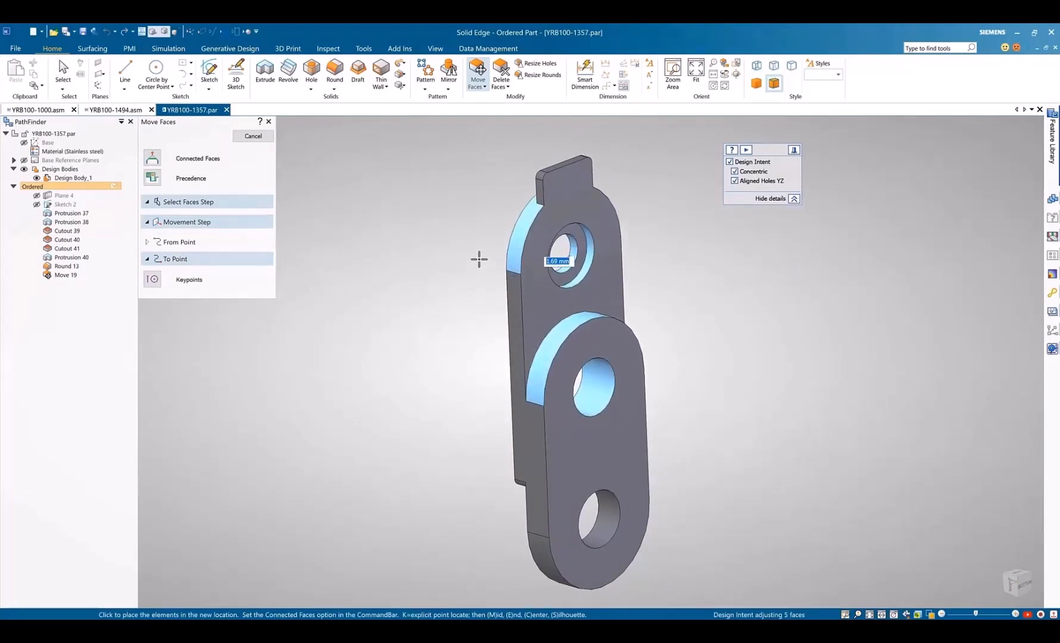
left_click(479, 259)
right_click(479, 259)
key("Escape")
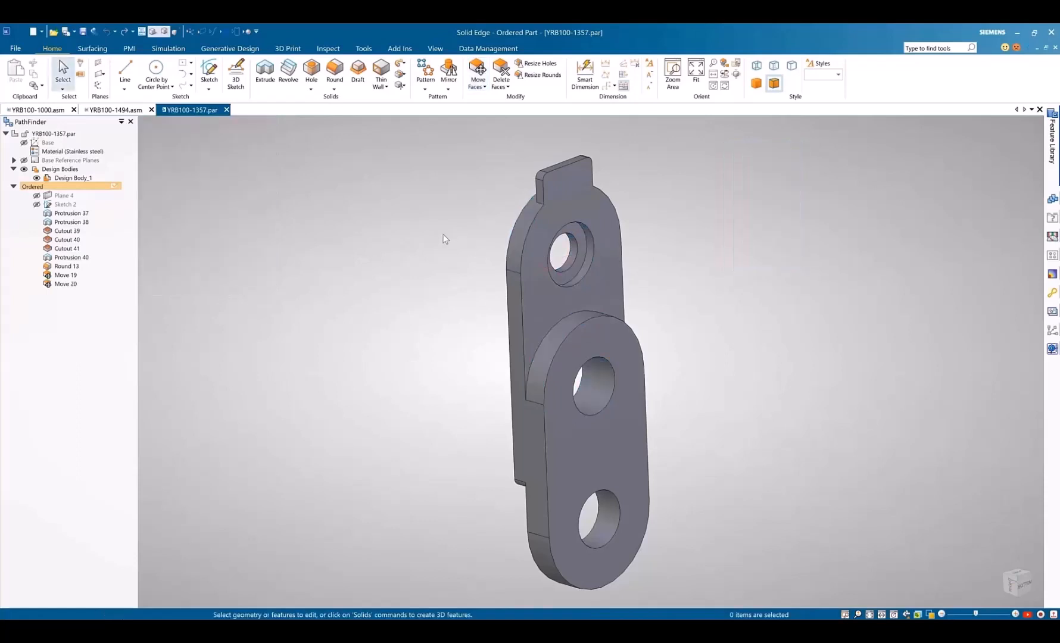
Rotate the plate's long side faces about the edge at the upper rounded end to taper the plate symmetrically
left_click(492, 113)
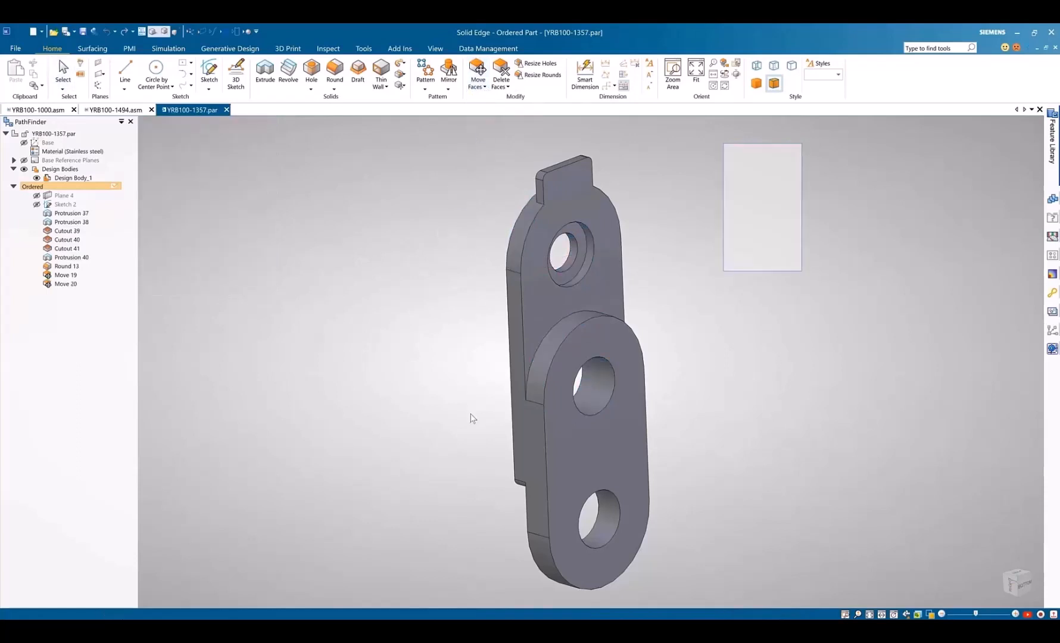
left_click(512, 343)
right_click(485, 337)
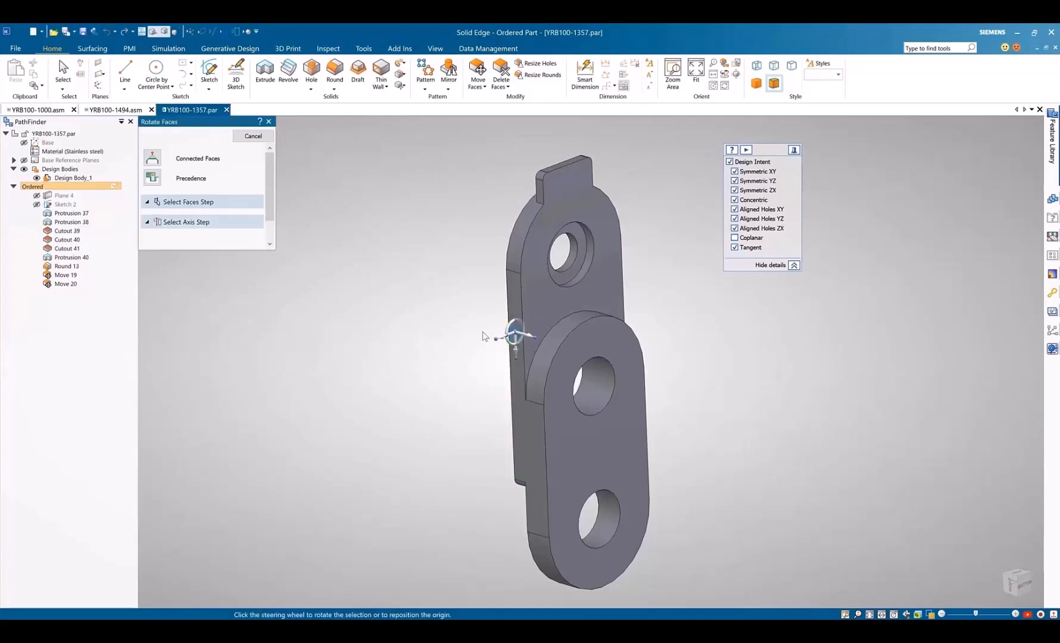
left_click(508, 275)
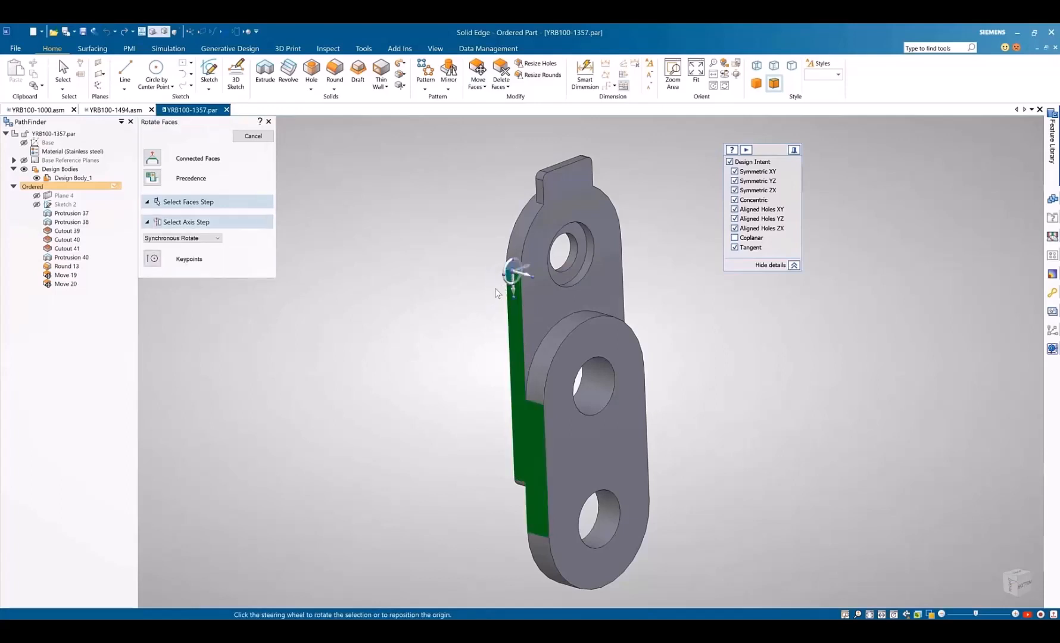
left_click(513, 286)
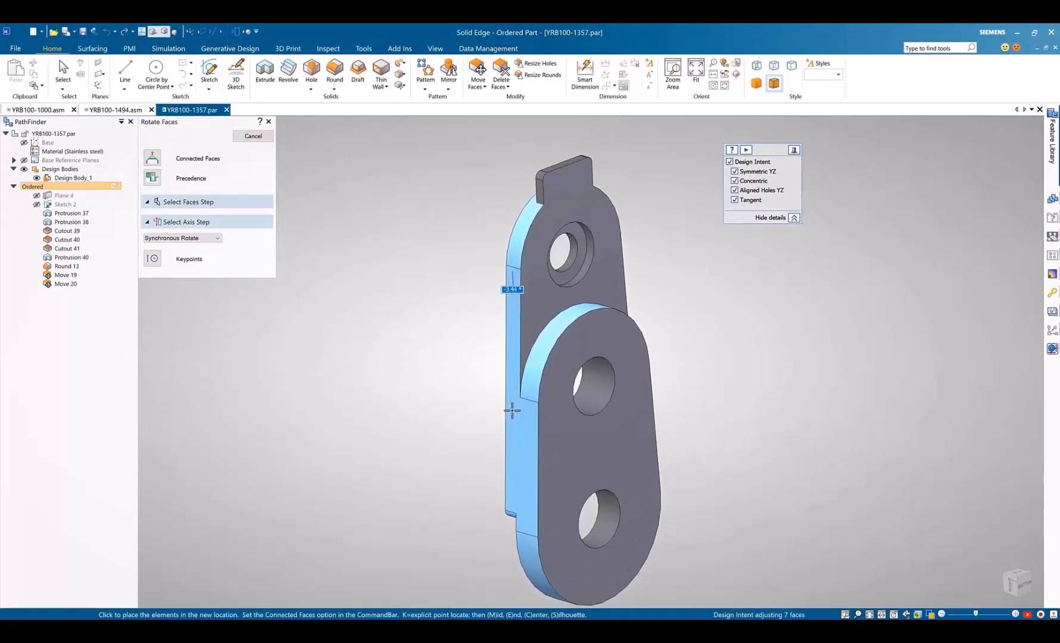
left_click(512, 410)
key("Escape")
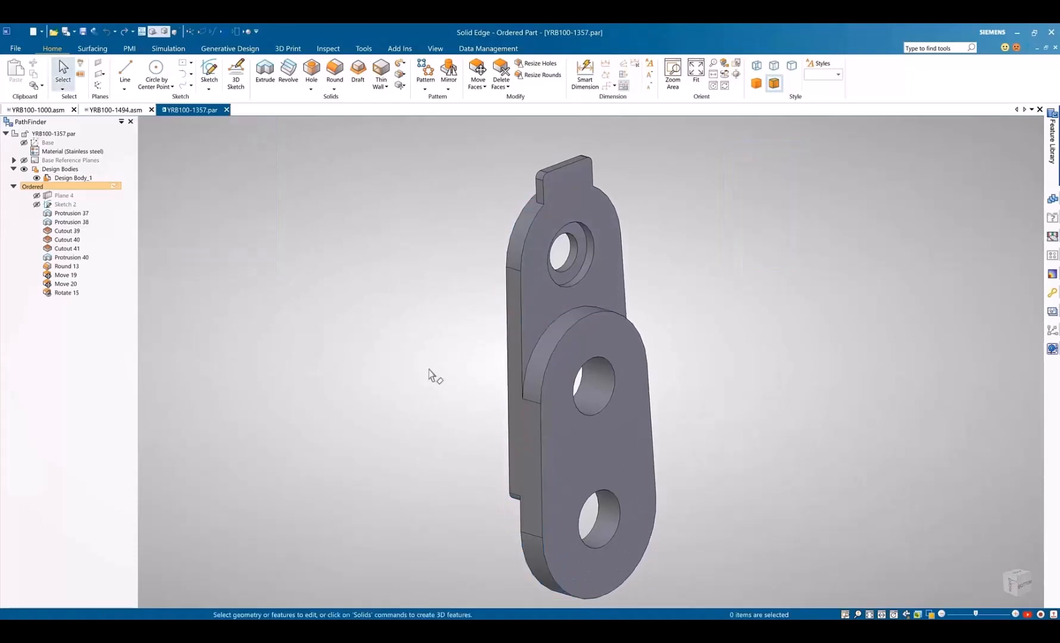
Configure a new hole as an M8 Socket Head 4762 counterbore with Normal (H13) fit and check its diameter tolerance settings
middle_click_drag(432, 371, 405, 381)
key("ctrl+i")
left_click(311, 72)
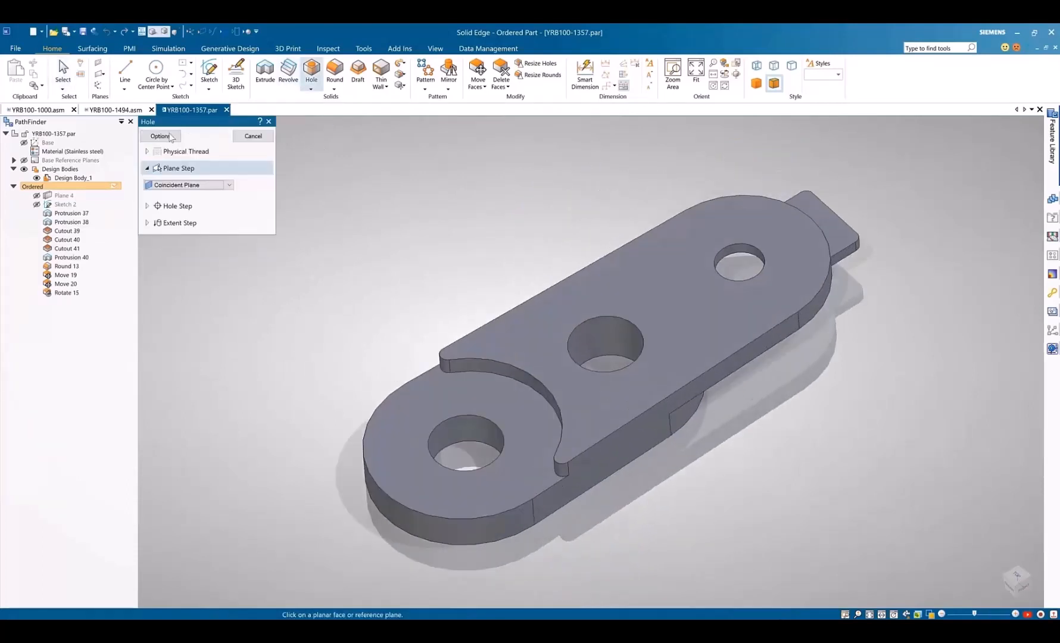
left_click(161, 136)
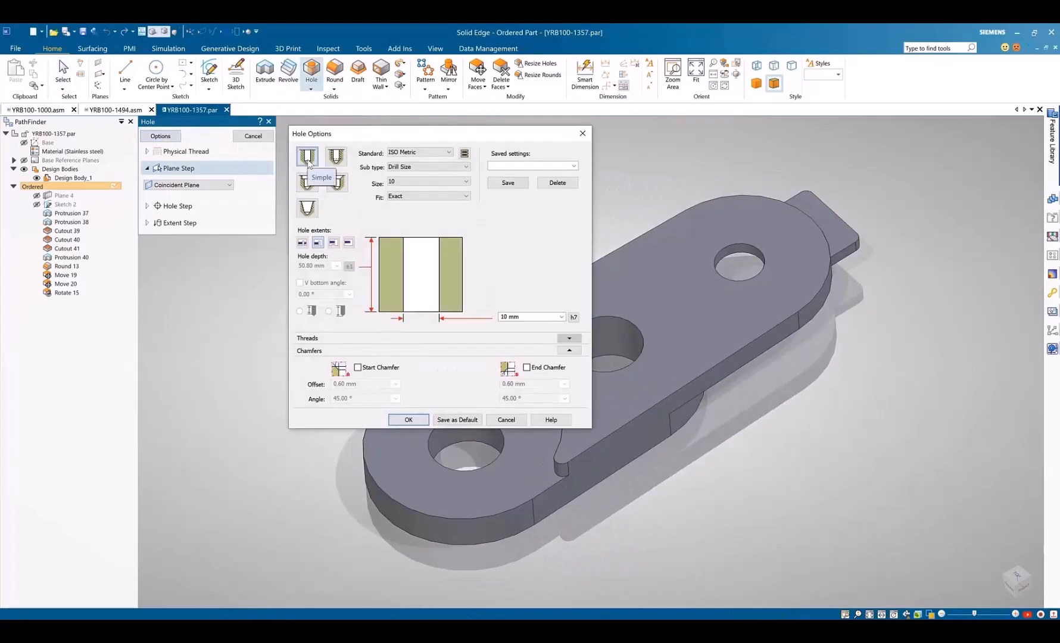
left_click(307, 184)
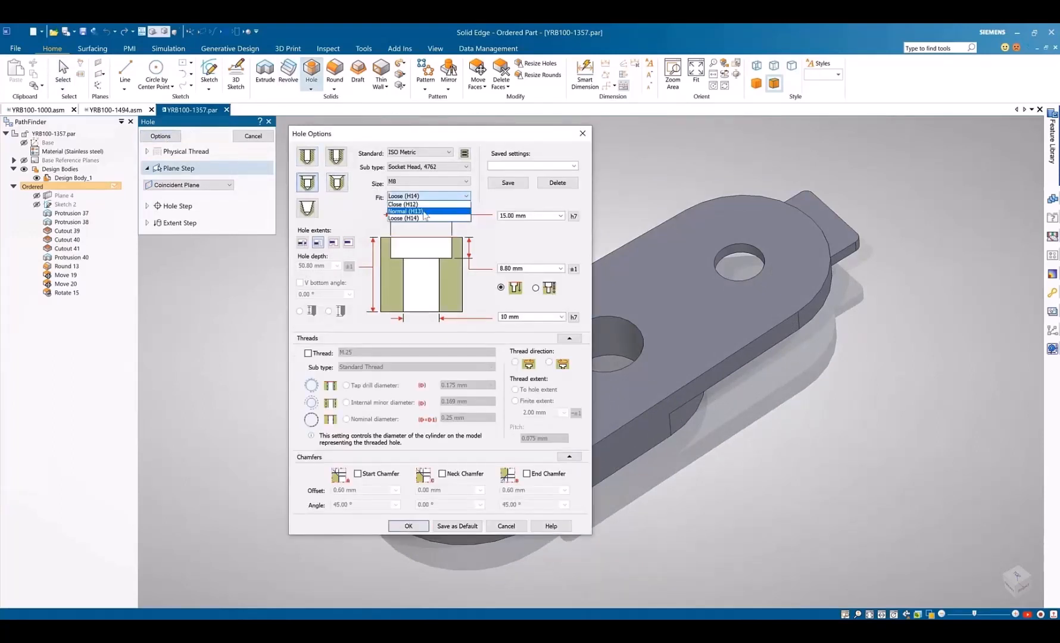
left_click(573, 215)
left_click(437, 332)
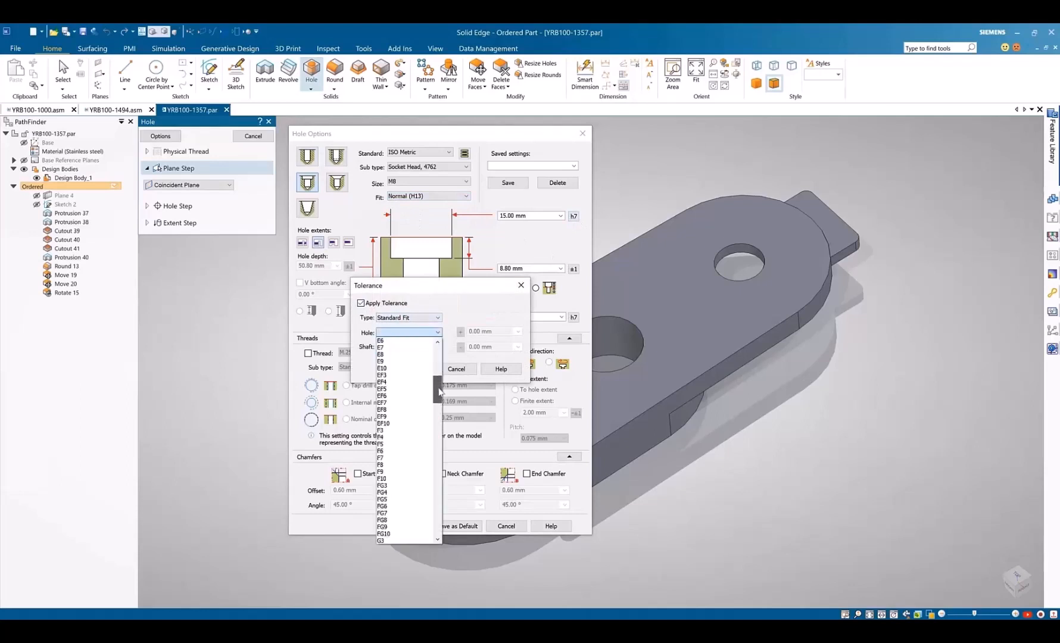
left_click(438, 318)
left_click(411, 326)
left_click(470, 369)
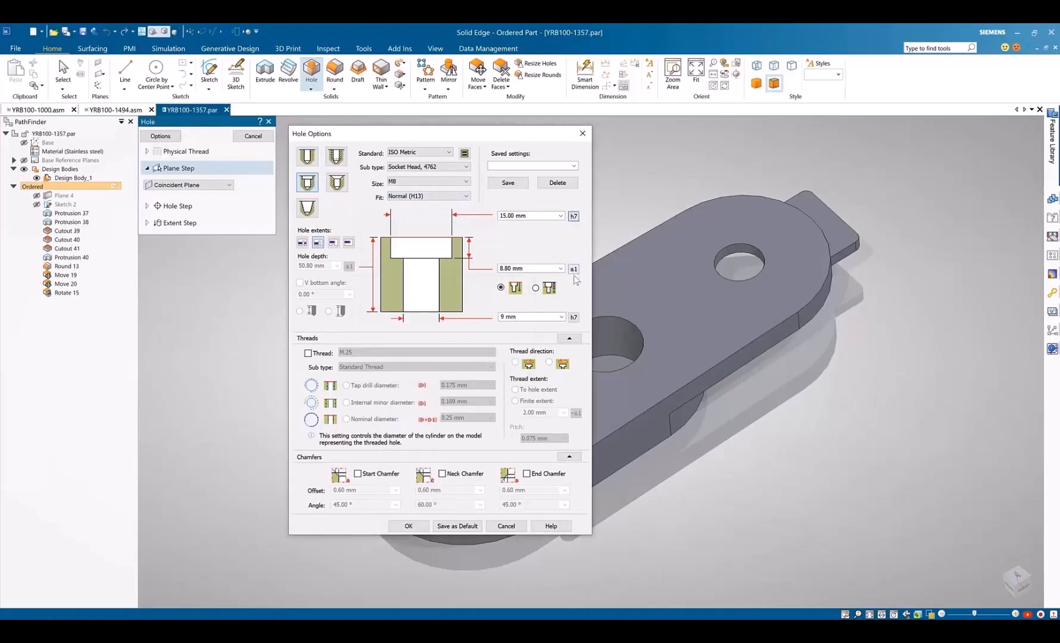
Change the hole to a threaded M3 x 0.35 standard thread and use the plate's recessed end face as its plane
left_click(336, 156)
left_click(429, 181)
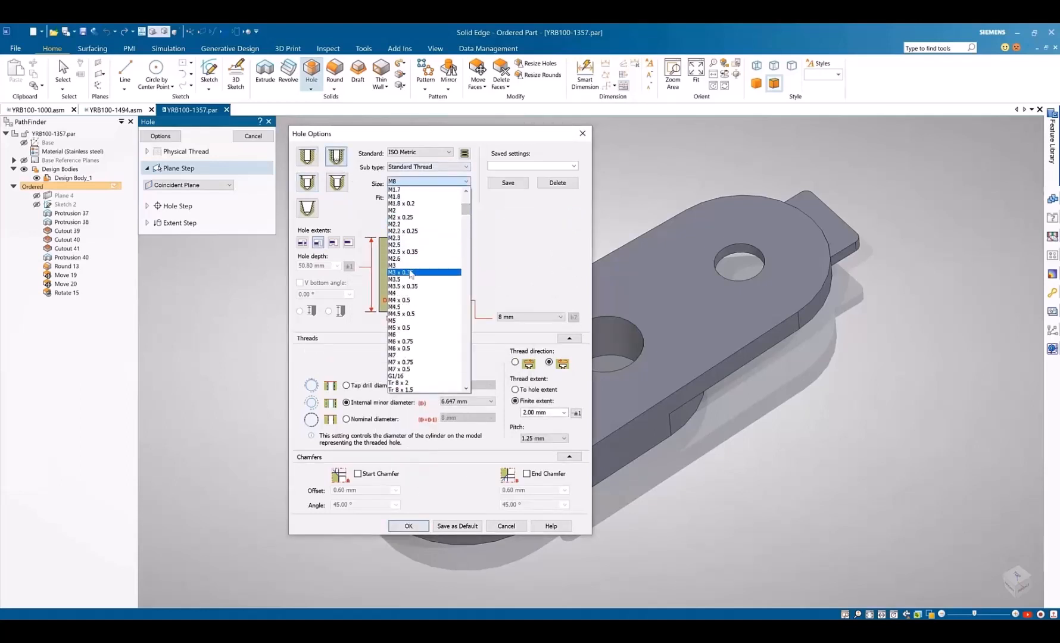
left_click(417, 273)
left_click(409, 526)
left_click(407, 414)
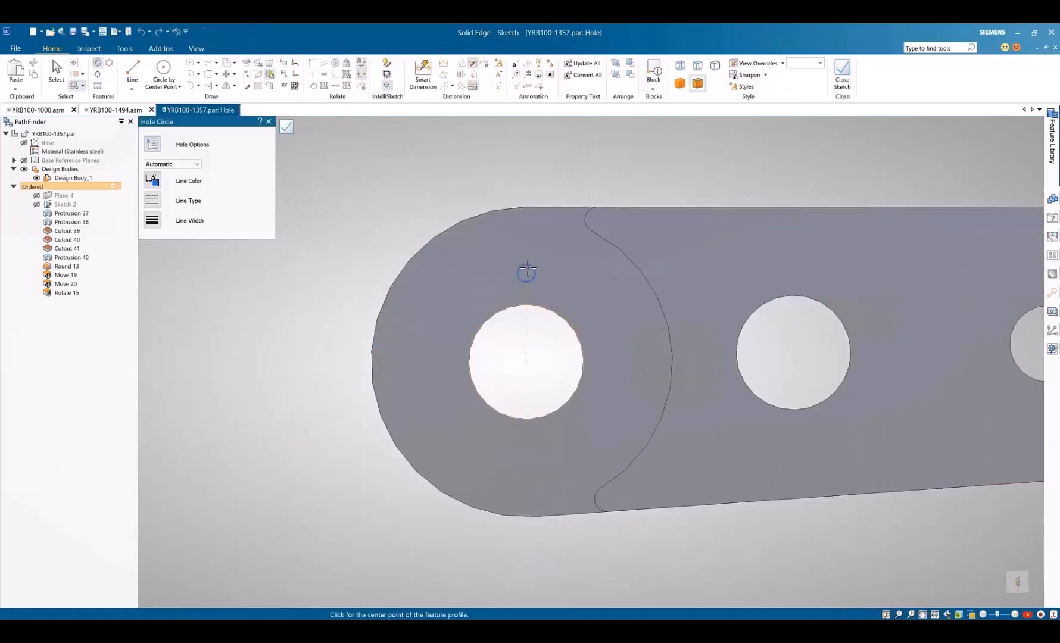
Place the hole about 18 mm directly above the recessed end bore's center, dimension that distance and finish the hole sketch
key("Escape")
left_click(532, 243)
left_click(548, 214)
left_click(563, 315)
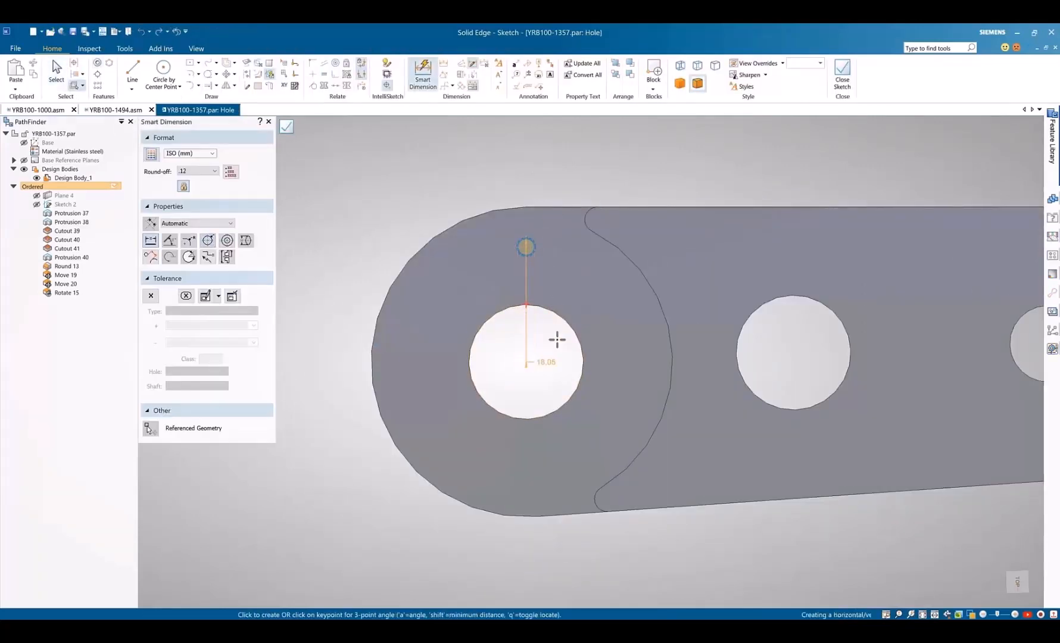
left_click(845, 74)
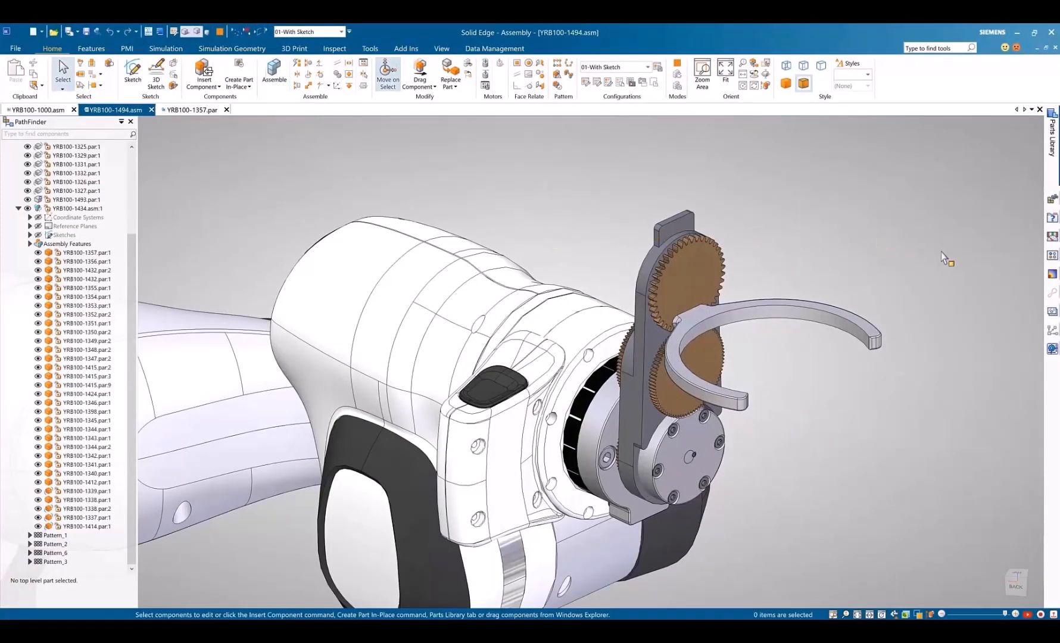
Apply the Aluminum 6061 style from the high quality Metals styles to the gripper plate in YRB100-1494.asm
left_click(1051, 258)
left_click(1028, 109)
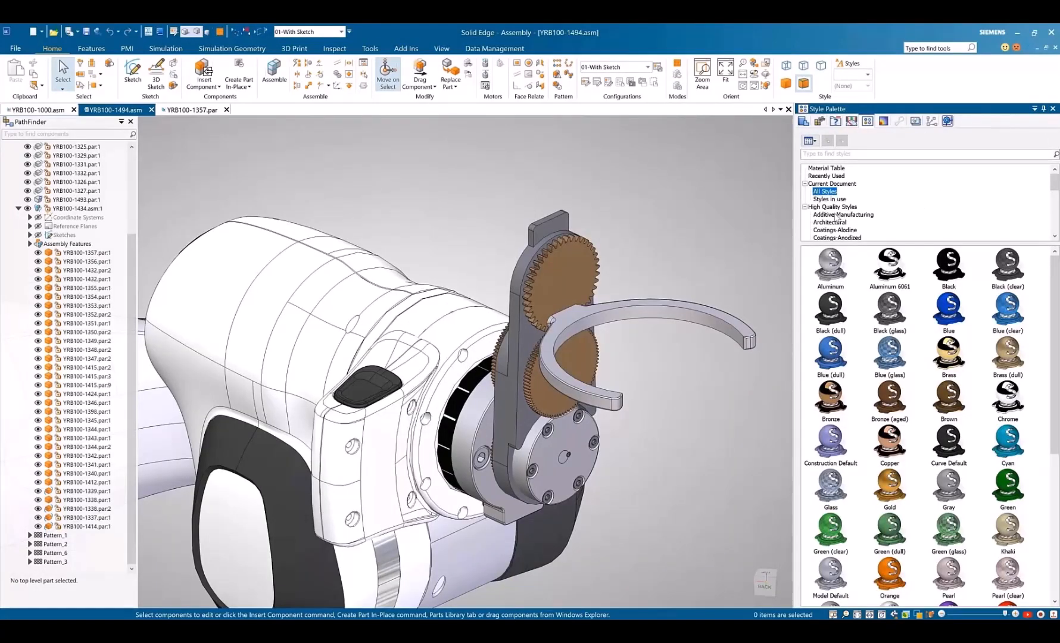
left_click(838, 215)
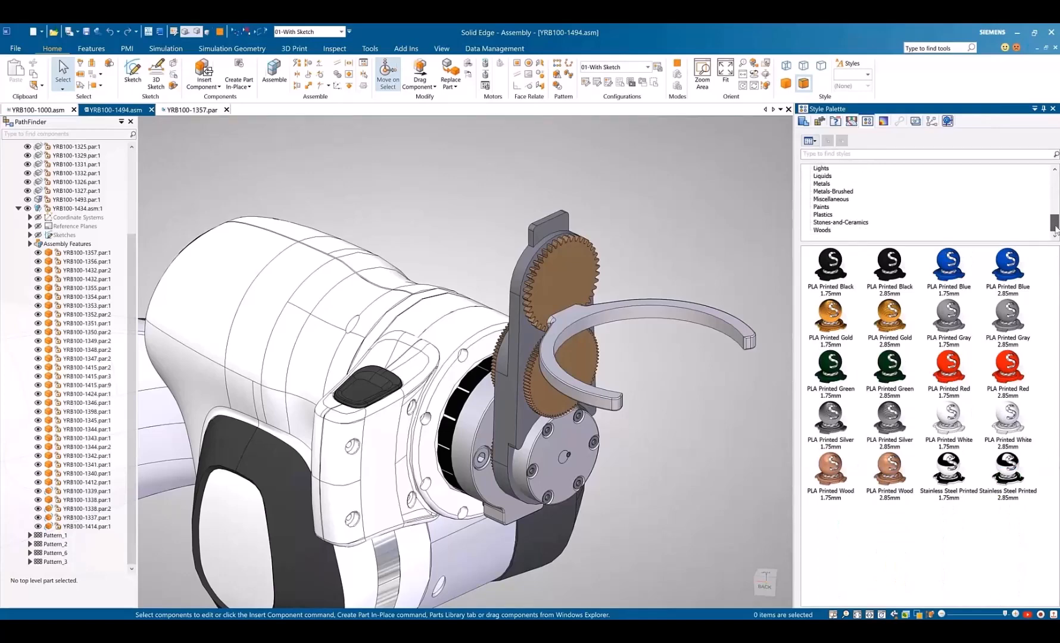
left_click(828, 184)
left_click_drag(889, 368, 583, 226)
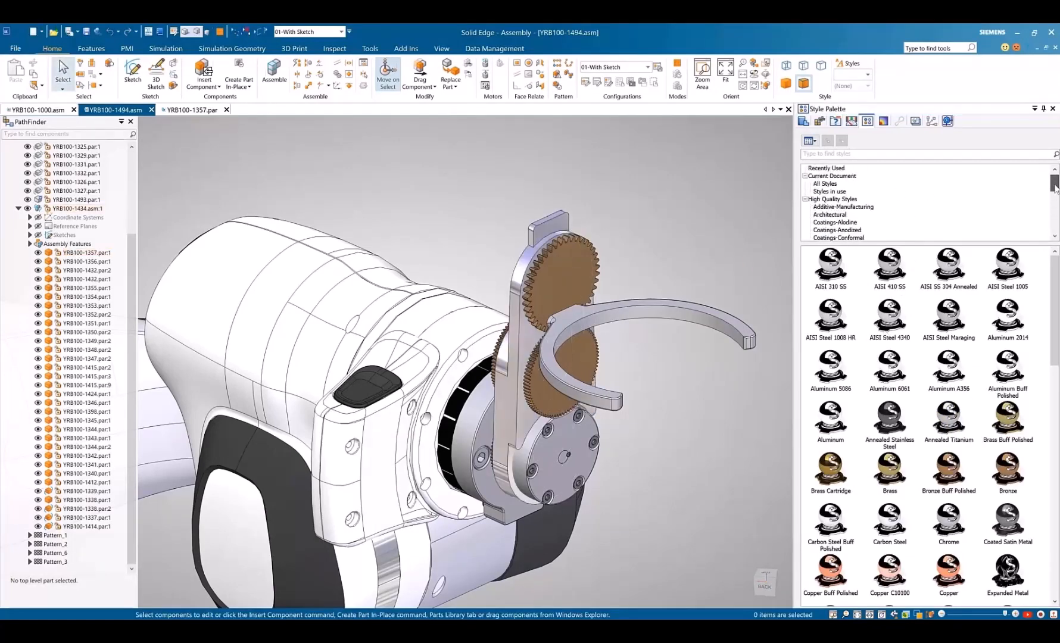
left_click(828, 200)
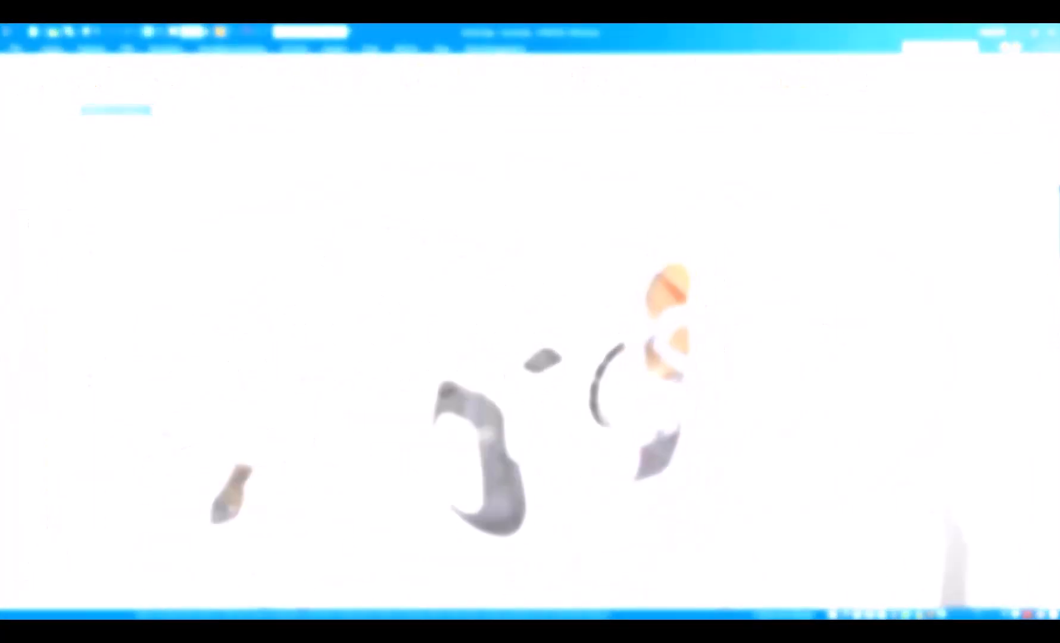
Create a single-path Swept Cutout in YRB100-1000.asm from the existing path and cross-section sketches, cutting the wooden ring
left_click(97, 50)
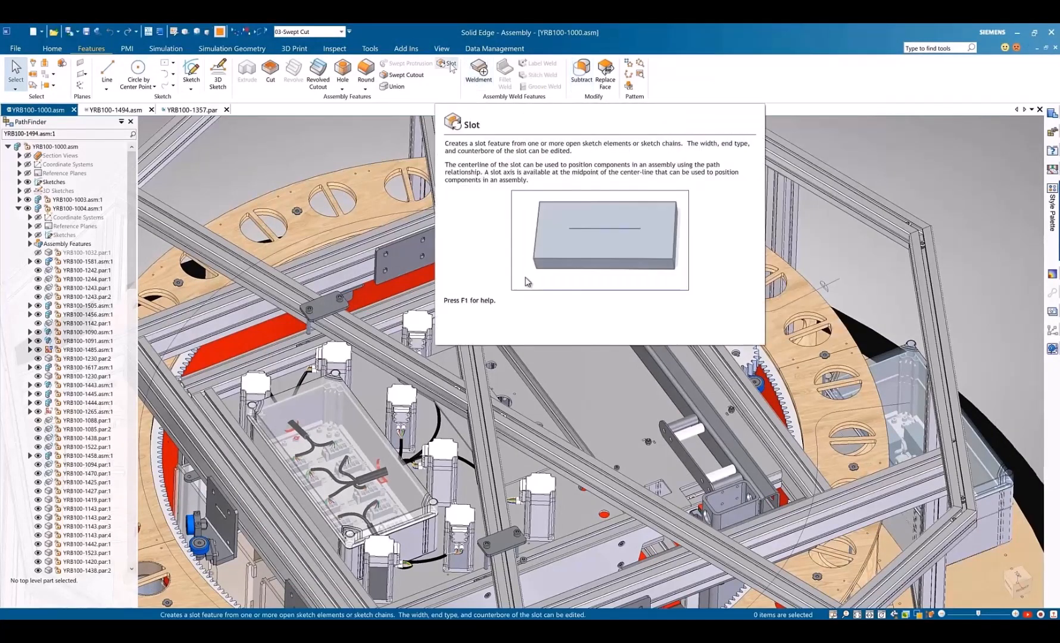
left_click(405, 76)
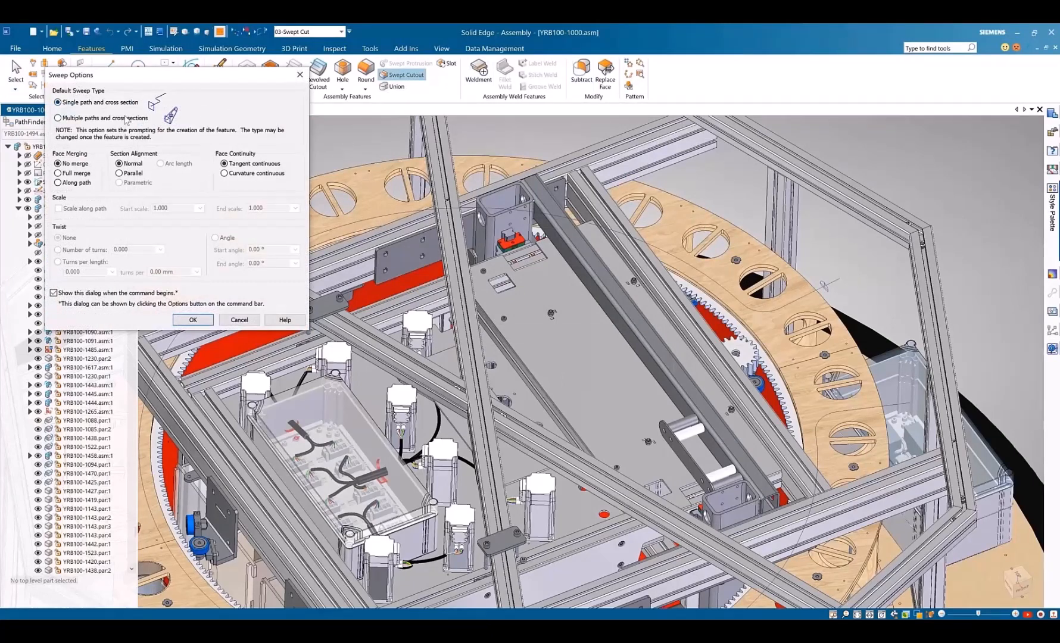
left_click(196, 320)
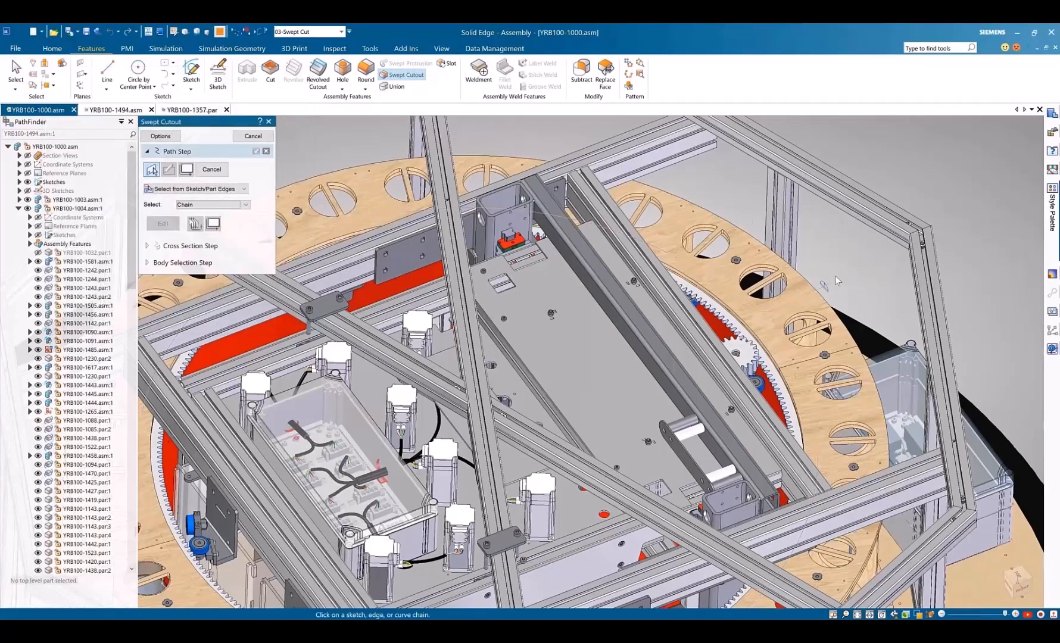
left_click(823, 286)
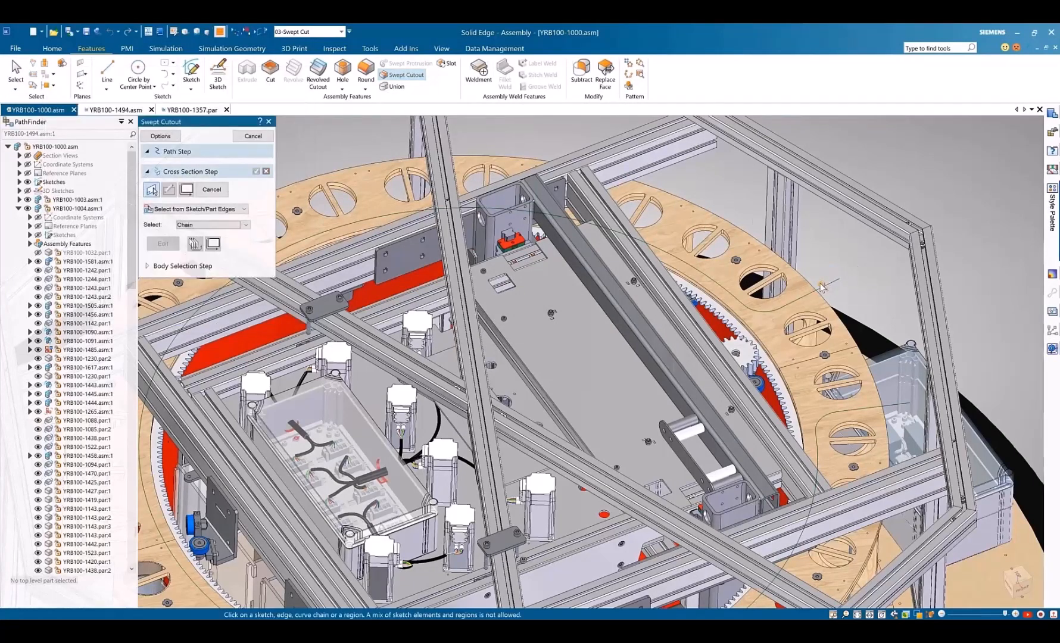
left_click(821, 287)
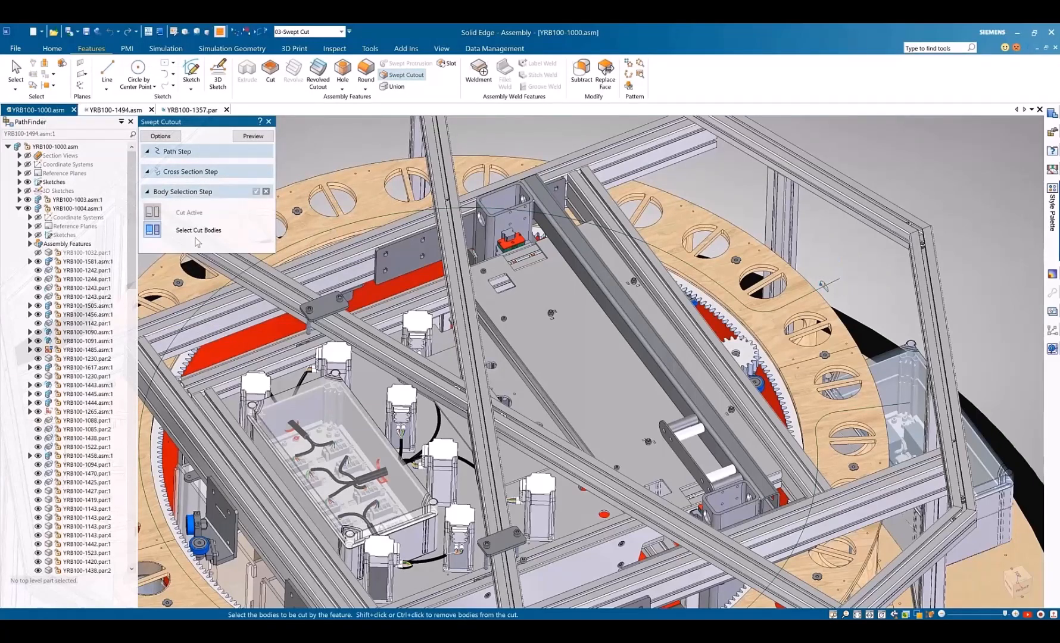
left_click(822, 295)
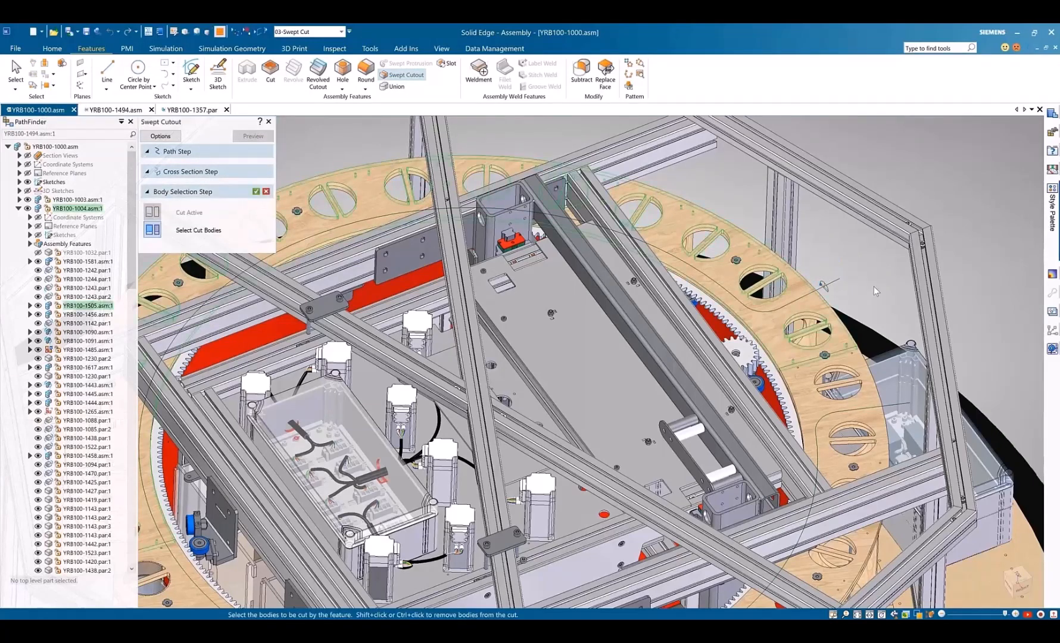
right_click(881, 270)
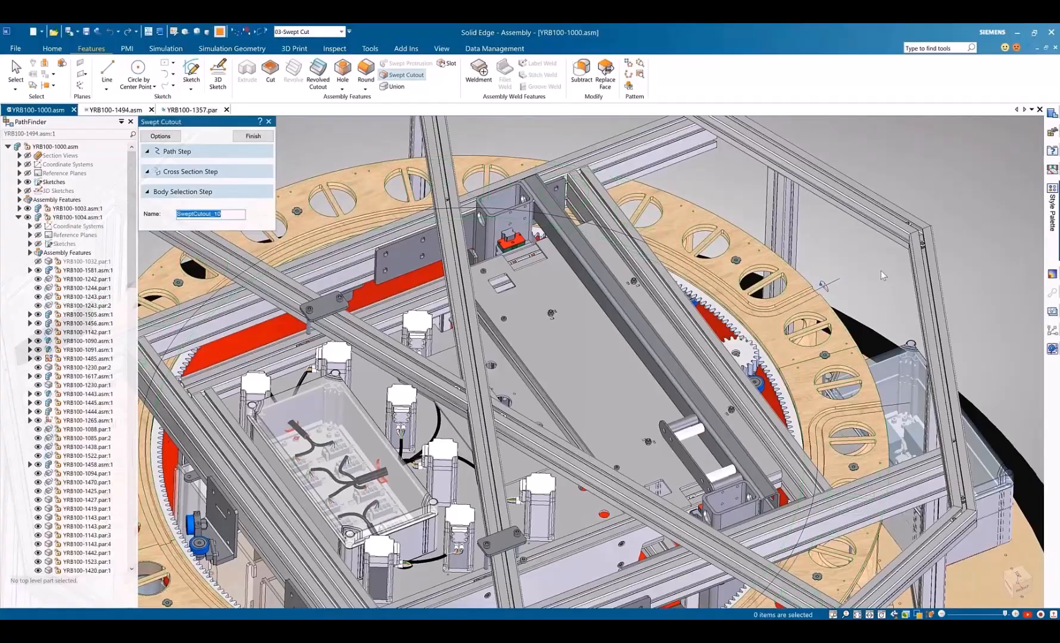
right_click(881, 269)
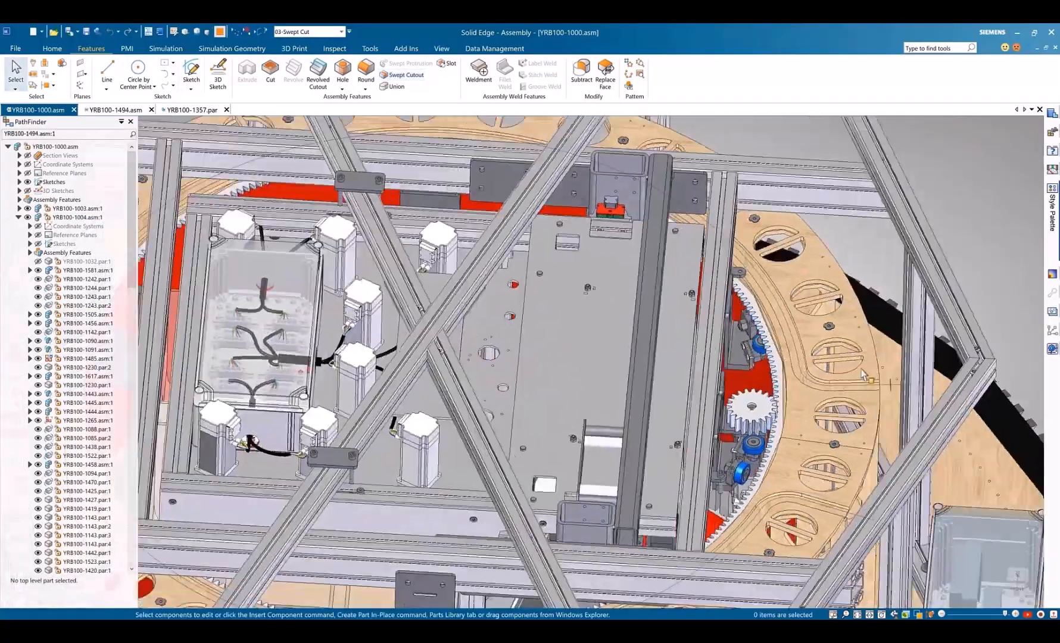
Explode and collapse the whole kiosk assembly with Visual Explode, including in stepwise mode
scroll(881, 321, "down", 10)
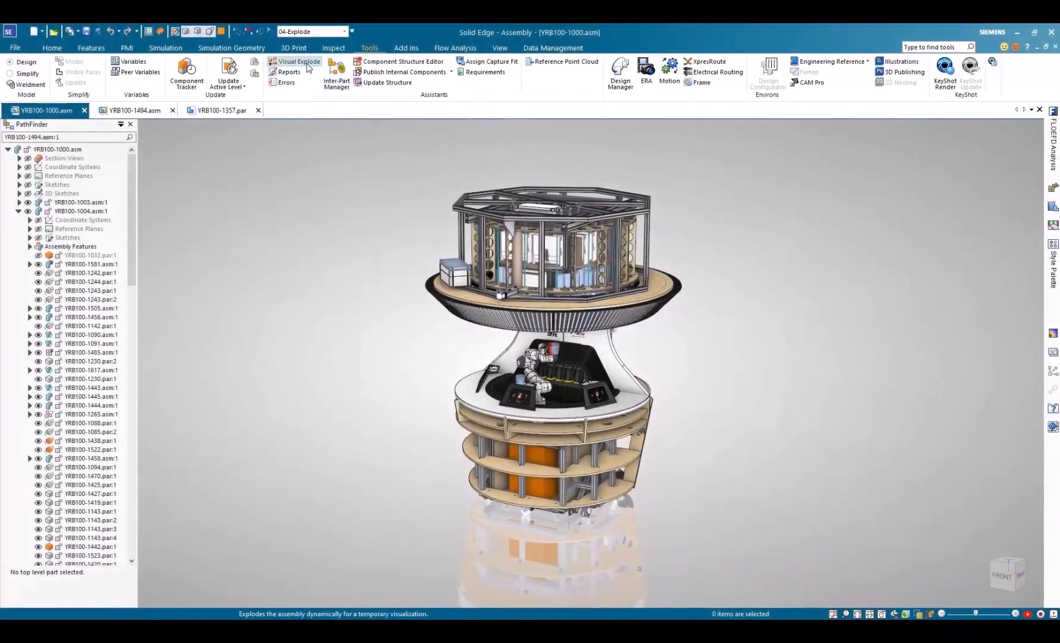
left_click(308, 63)
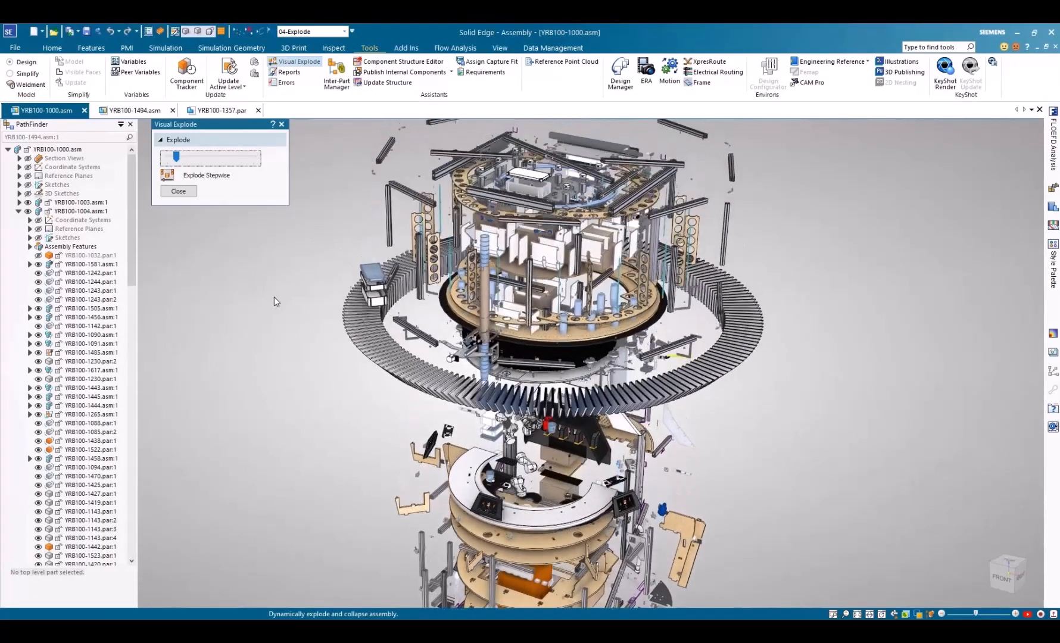
left_click_drag(177, 157, 157, 173)
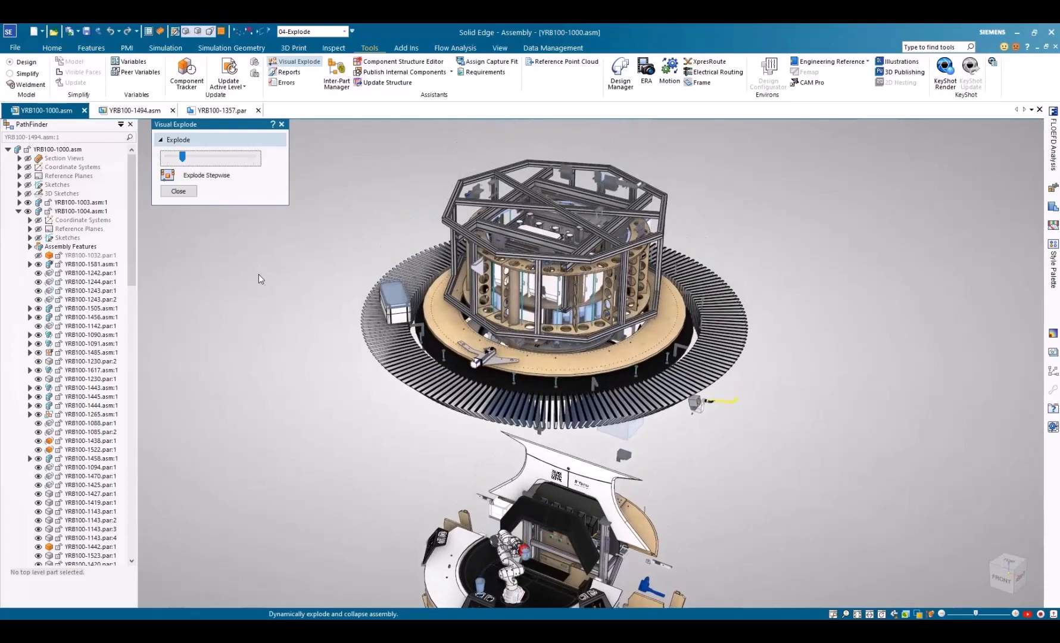
mouse_move(184, 157)
left_mouse_down()
mouse_move(226, 158)
mouse_move(165, 159)
left_mouse_up()
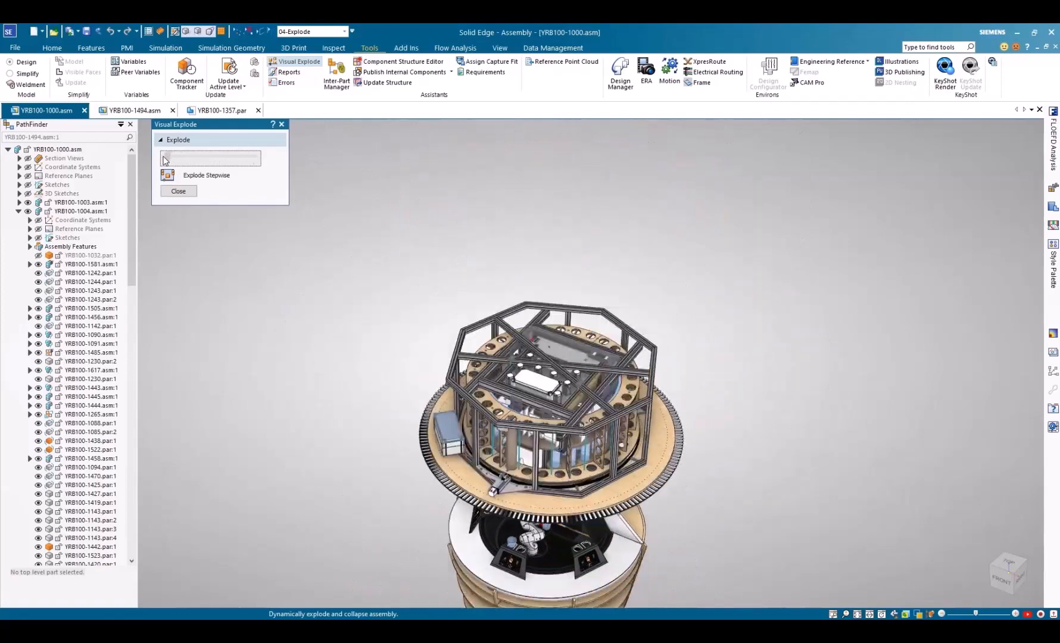
left_click(169, 191)
Switch the kiosk assembly's display configuration to default,Solid Edge and view the robot area from the front
left_click(344, 32)
left_click(317, 83)
left_click(352, 120)
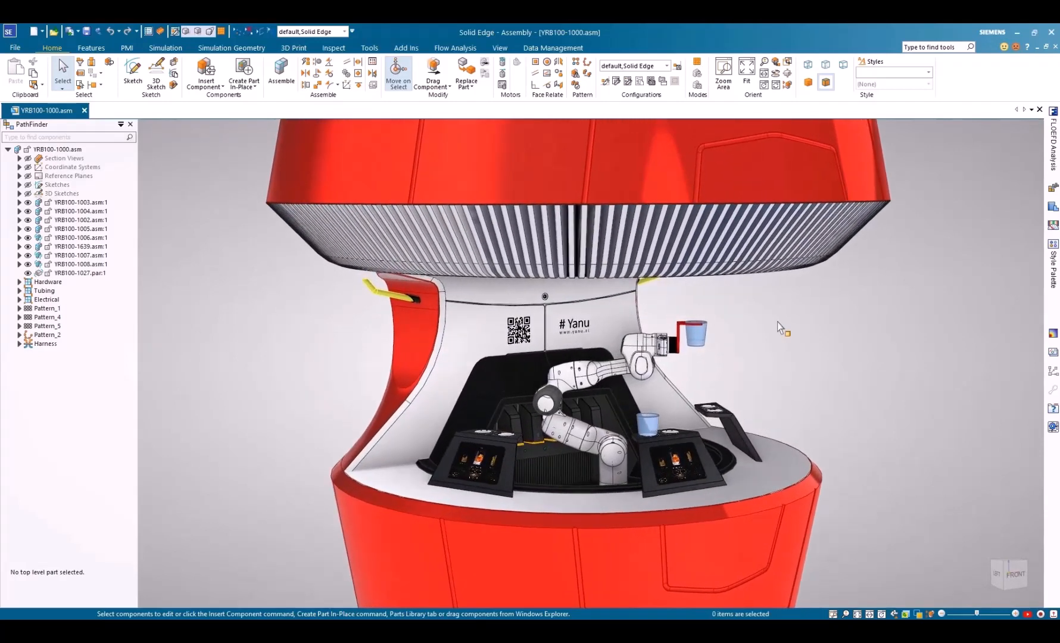
mouse_move(500, 428)
middle_mouse_down()
mouse_move(495, 345)
mouse_move(488, 431)
middle_mouse_up()
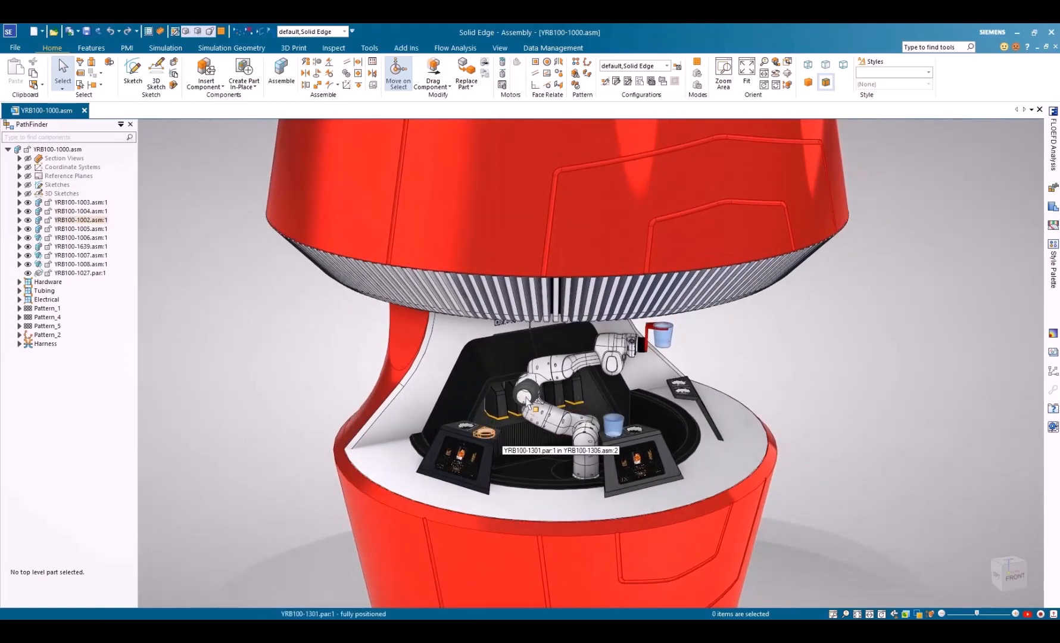
Open the robot arm subassembly YRB100-1494.asm from the kiosk assembly and enter the Motion environment
right_click(527, 402)
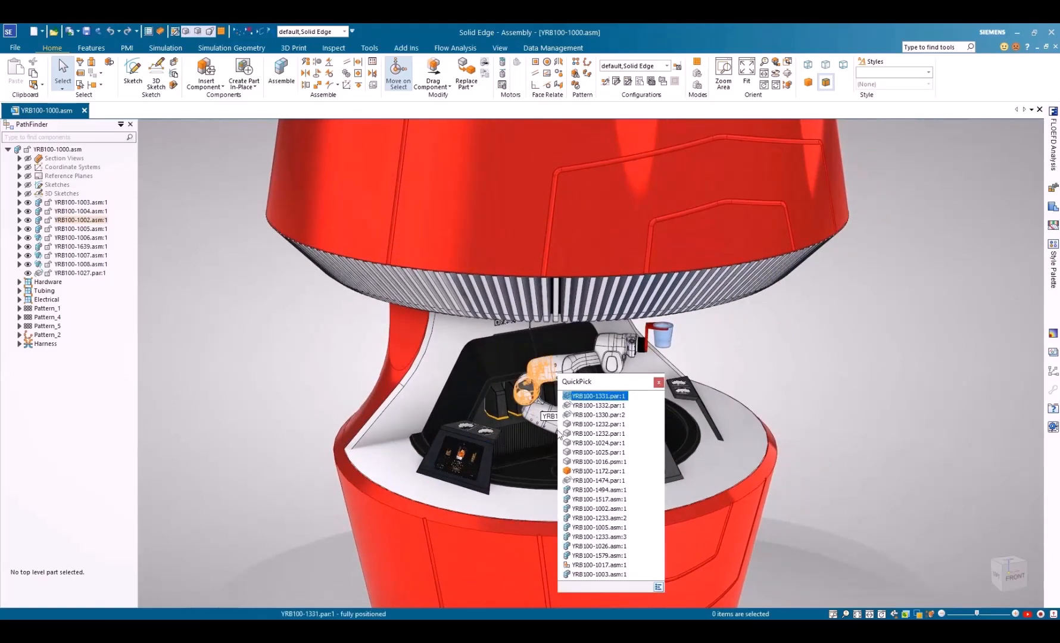
left_click(595, 490)
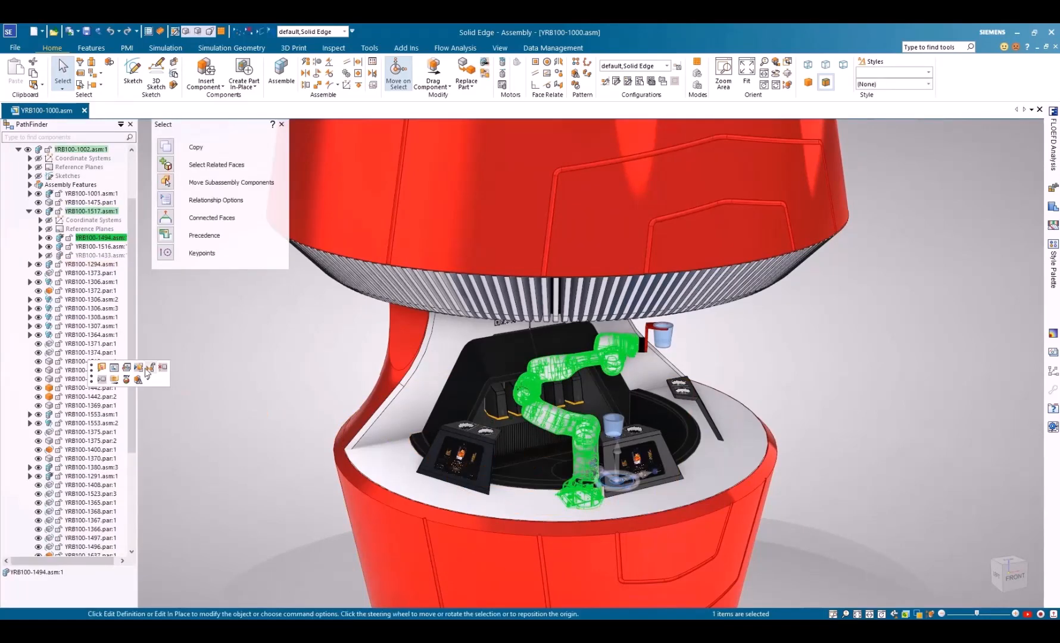
left_click(148, 369)
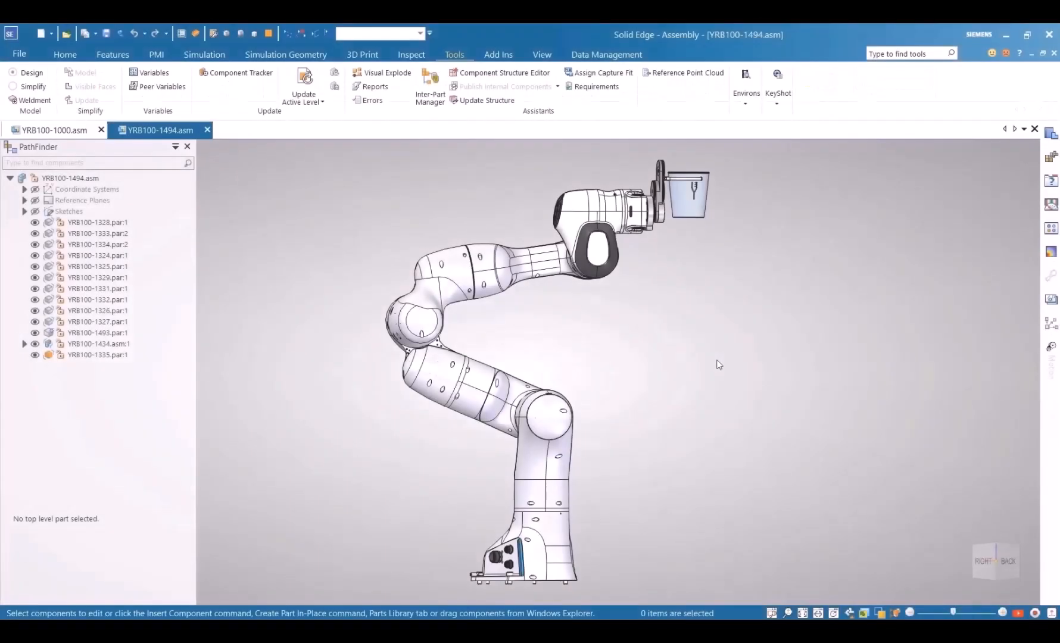
left_click(754, 103)
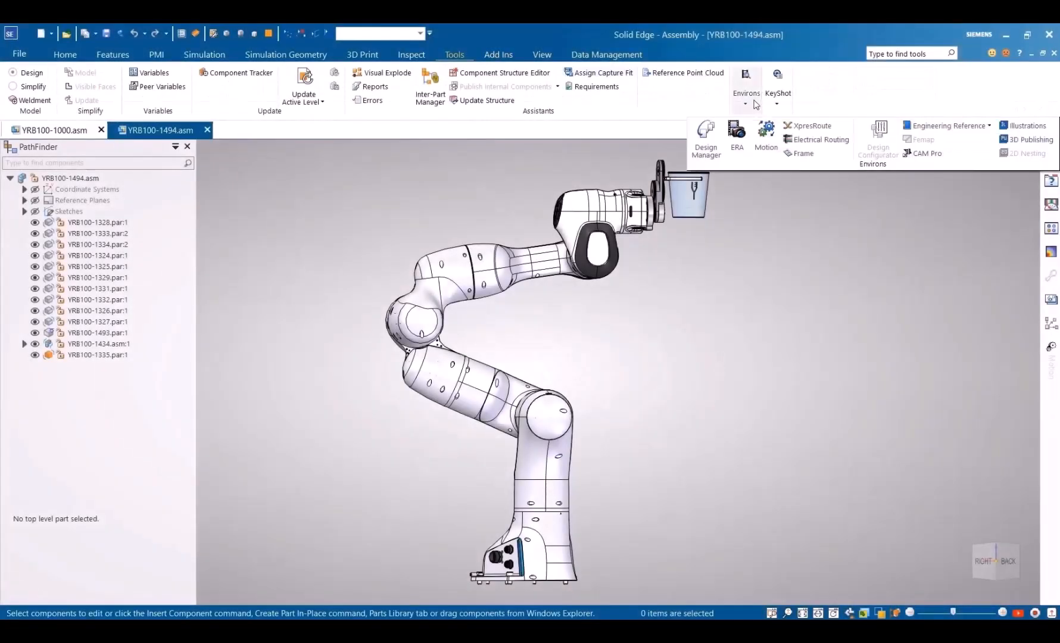
left_click(766, 132)
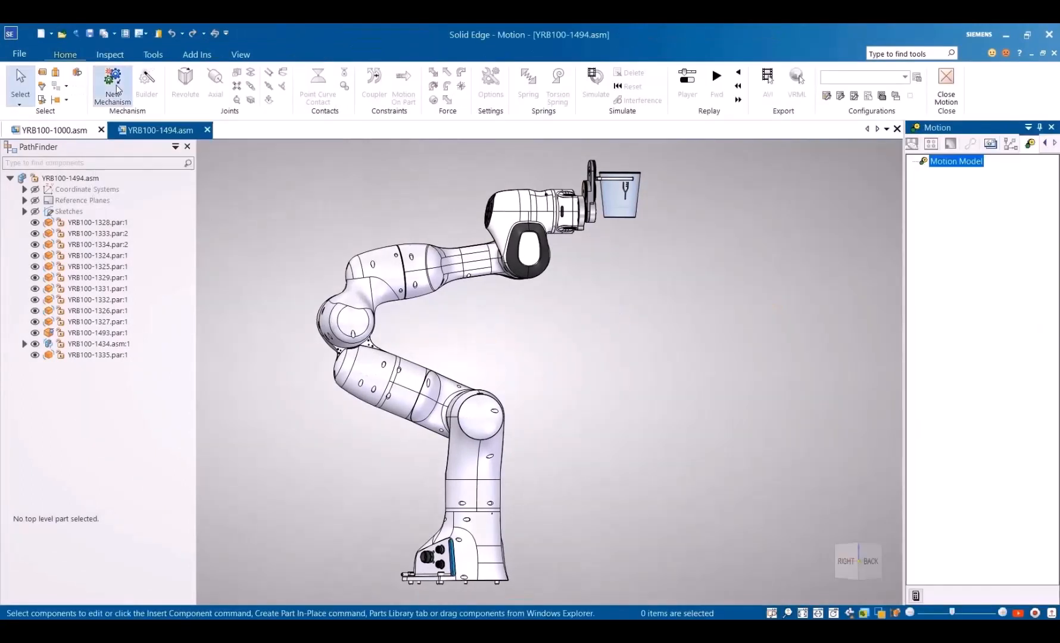
Create a new motion mechanism that includes all parts of the robot arm
left_click(117, 89)
left_click(450, 364)
left_click(432, 394)
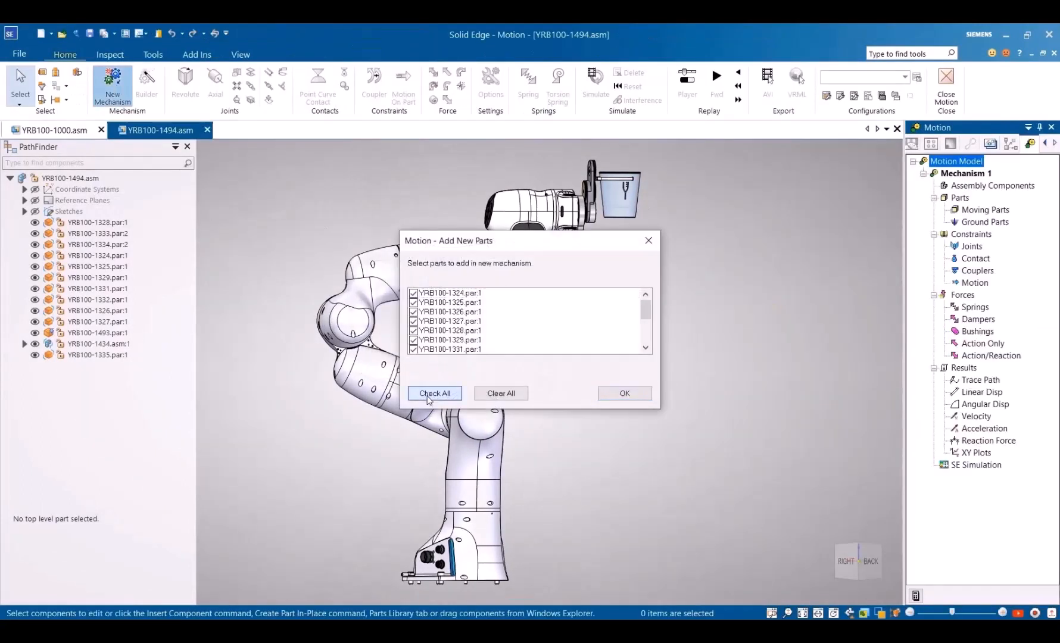
left_click(624, 393)
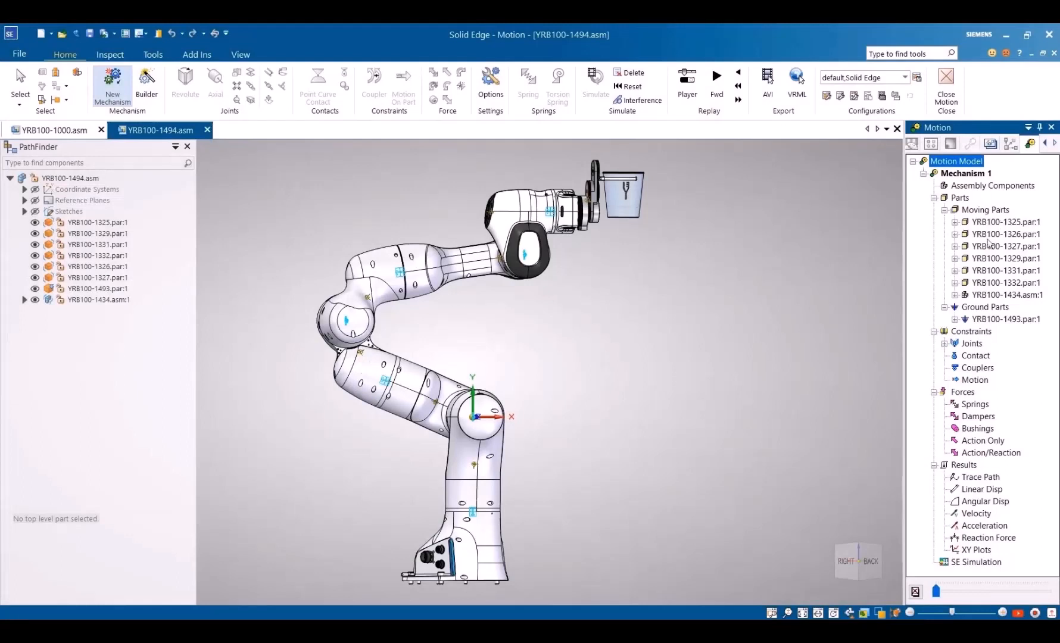
Examine the mechanism's ground part and each of its revolute joints, Revolute to Revolute7, on the robot arm
left_click(993, 320)
left_click(945, 343)
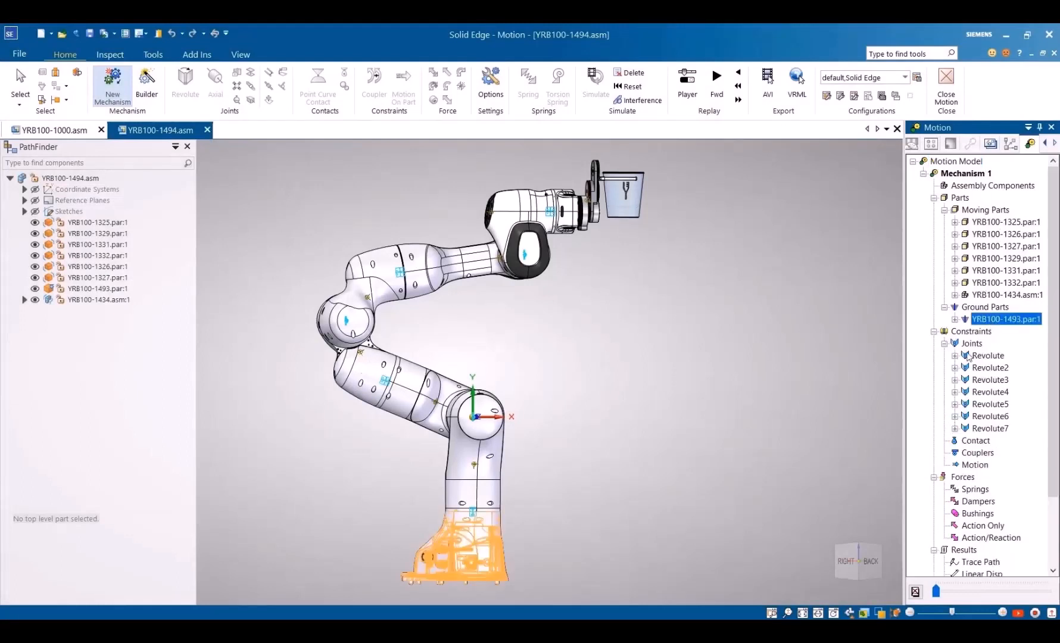
left_click(969, 356)
left_click(986, 368)
left_click(988, 380)
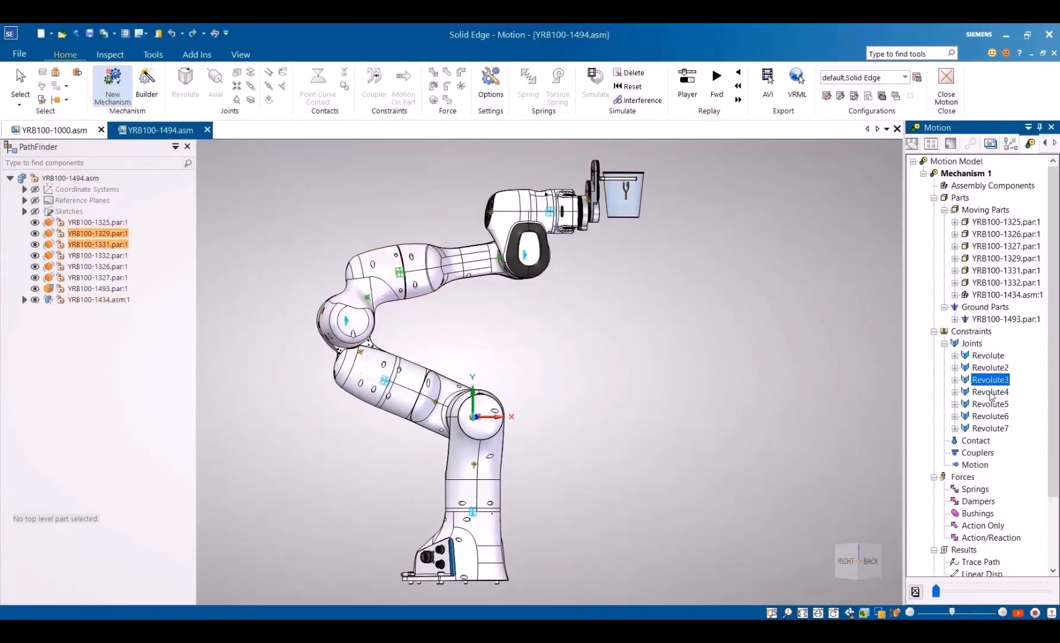
left_click(989, 392)
left_click(991, 404)
left_click(992, 417)
left_click(993, 428)
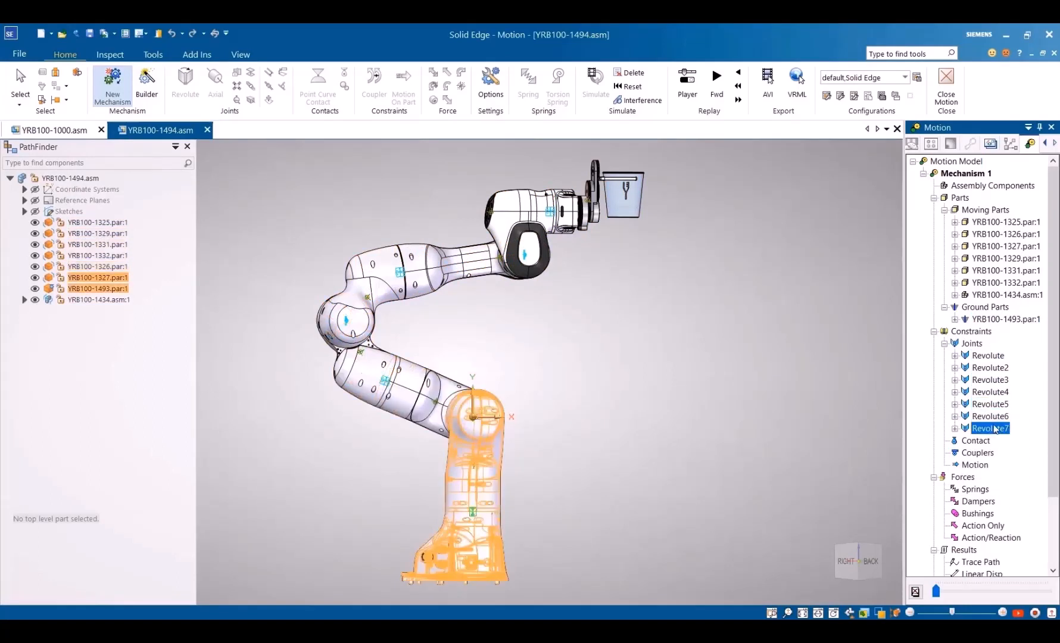
left_click(794, 427)
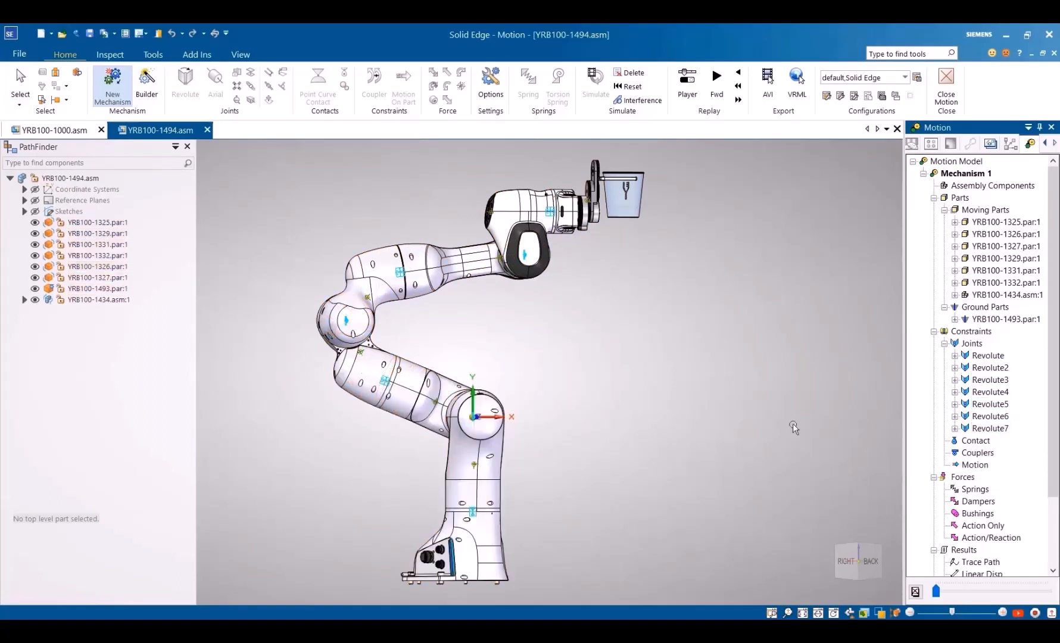
mouse_move(936, 592)
left_mouse_down()
mouse_move(964, 594)
mouse_move(935, 593)
left_mouse_up()
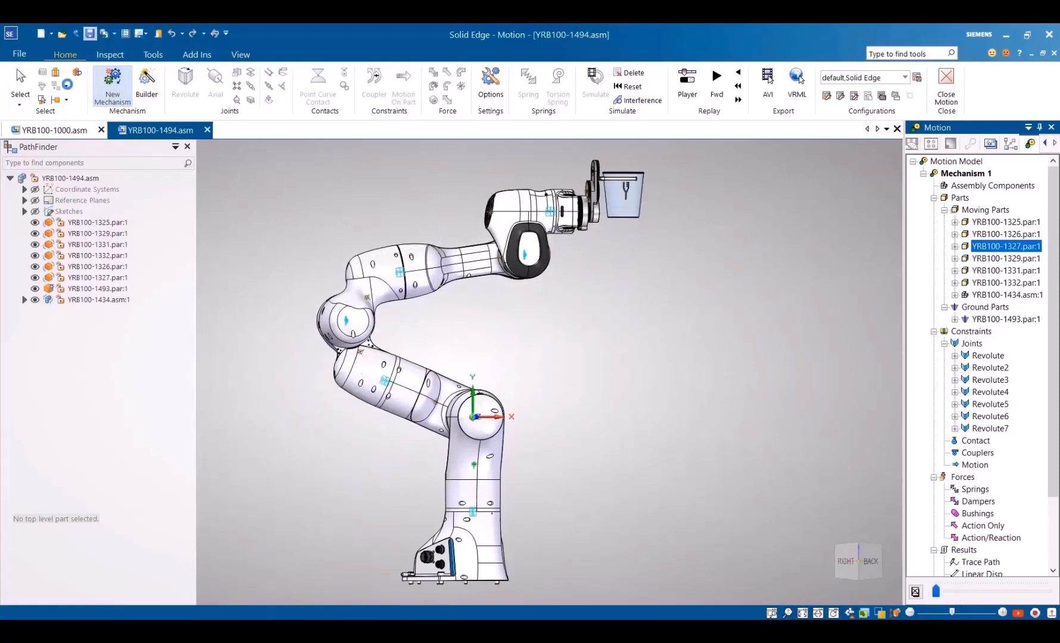
Export the mechanism as a Kinematics XML document (*.plmxml) named YRB100-1494 in the Kinematic XML folder
left_click(19, 53)
left_click(42, 180)
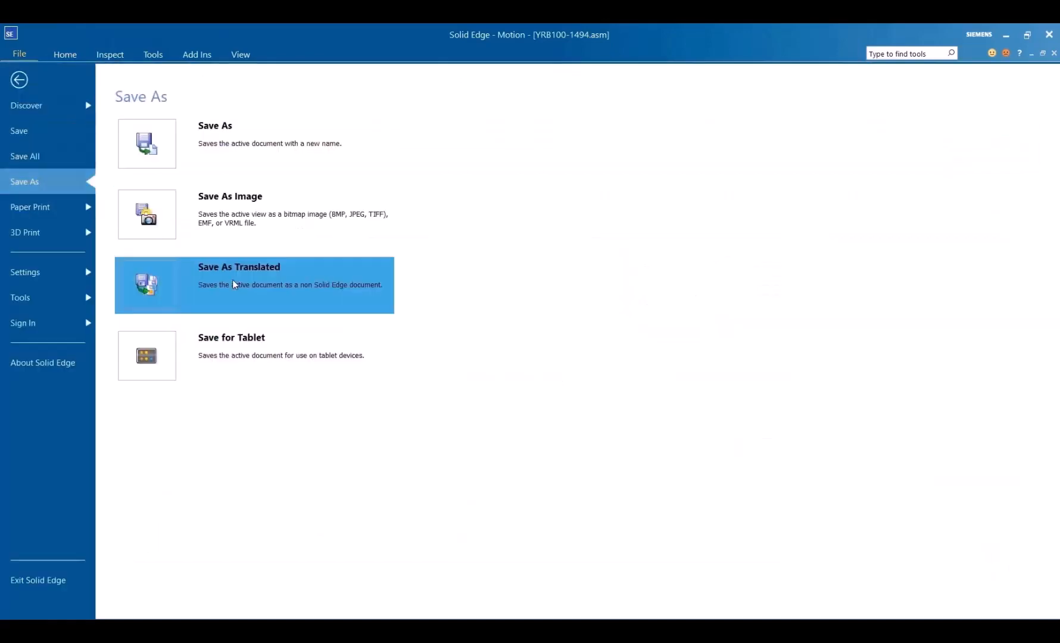
left_click(233, 280)
left_click(249, 539)
left_click(233, 461)
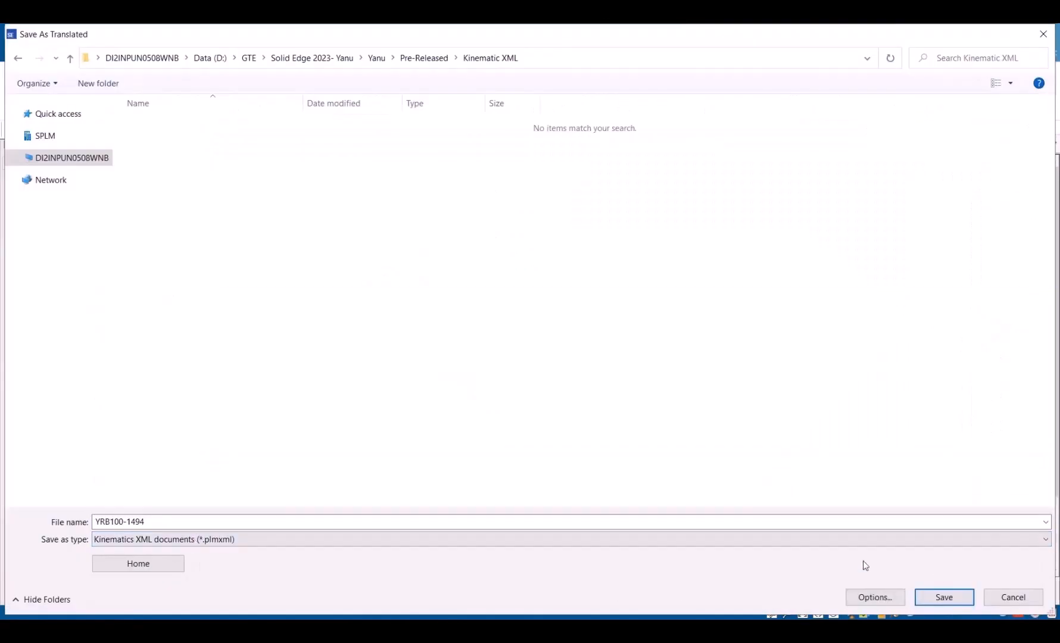
left_click(874, 597)
left_click(469, 454)
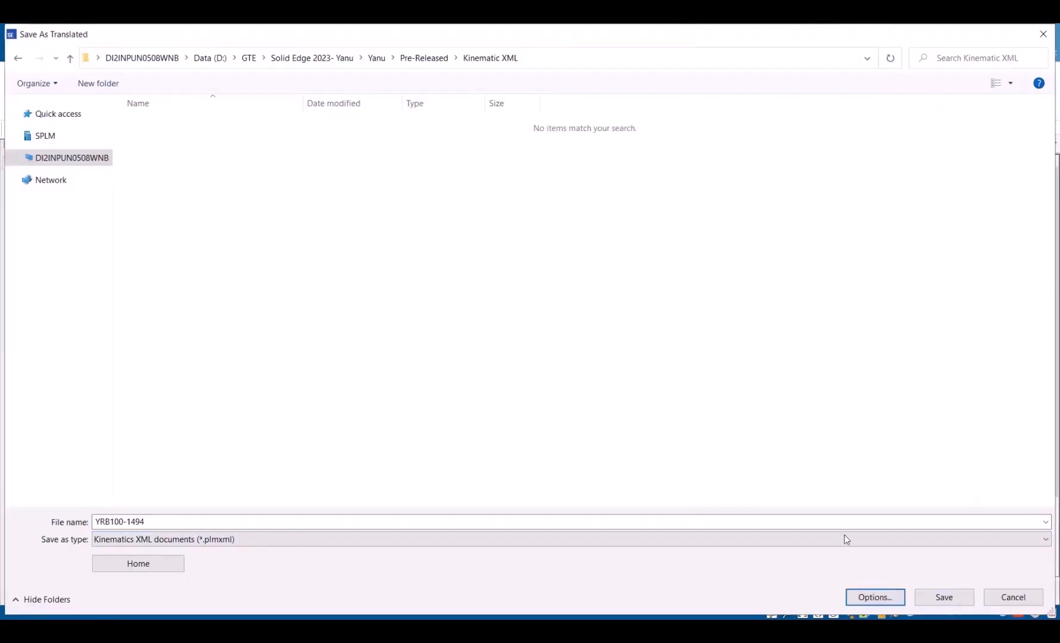
left_click(944, 598)
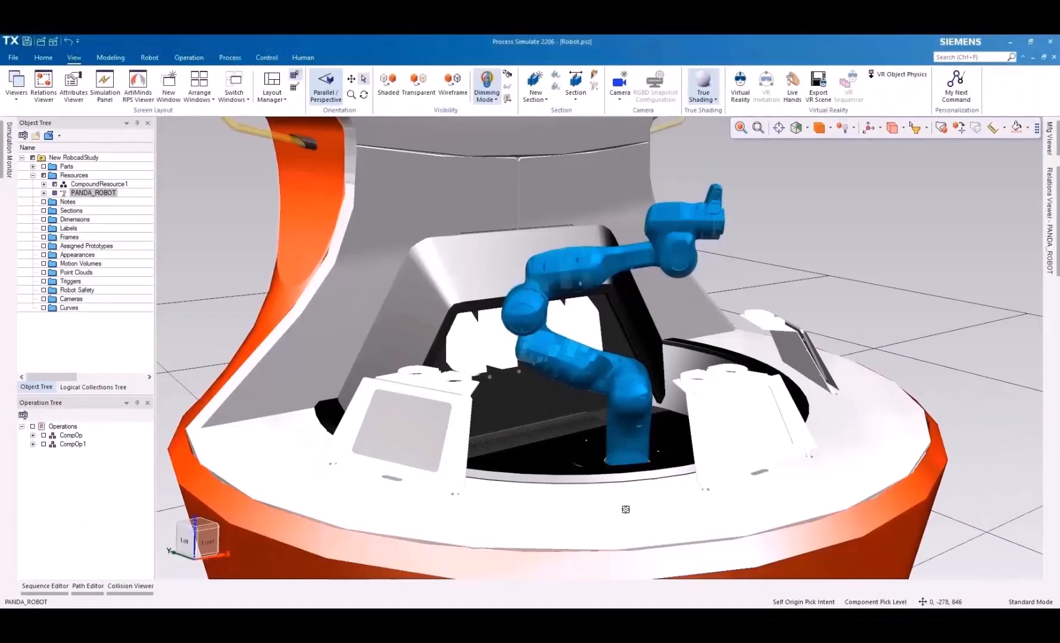
Switch to Process Simulate, test joint Revolute7 of PANDA_ROBOT with Joint Jog and reset it
left_click(149, 58)
left_click(41, 86)
left_click_drag(327, 202, 288, 202)
left_click_drag(257, 253, 272, 252)
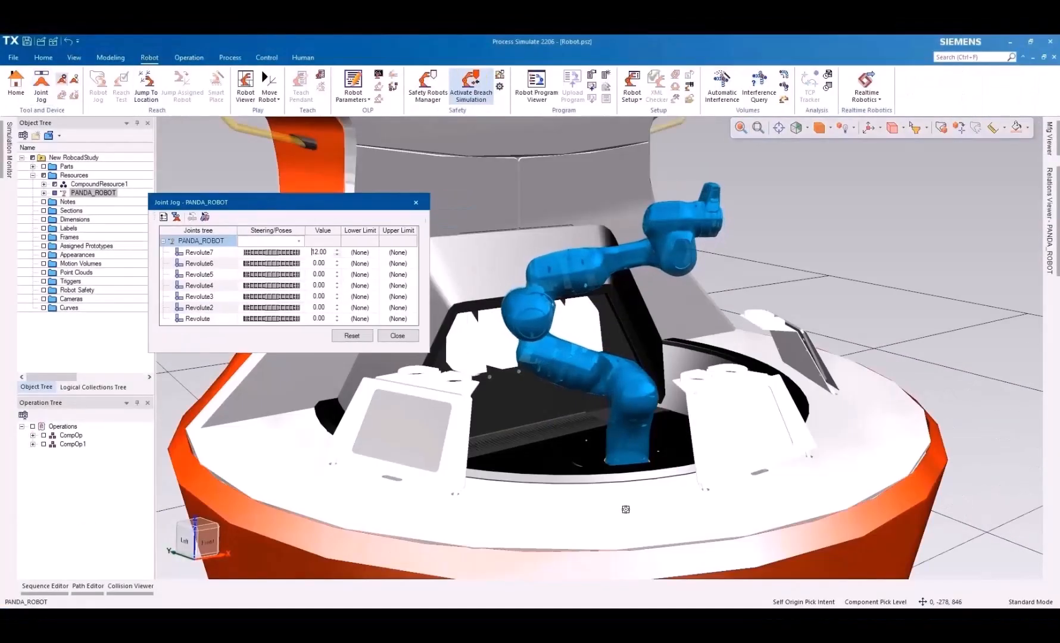
left_click(353, 335)
Test joints Revolute6 through Revolute2 of PANDA_ROBOT one by one, resetting the pose between them, and close Joint Jog
left_click(337, 261)
left_click(353, 336)
left_click(337, 273)
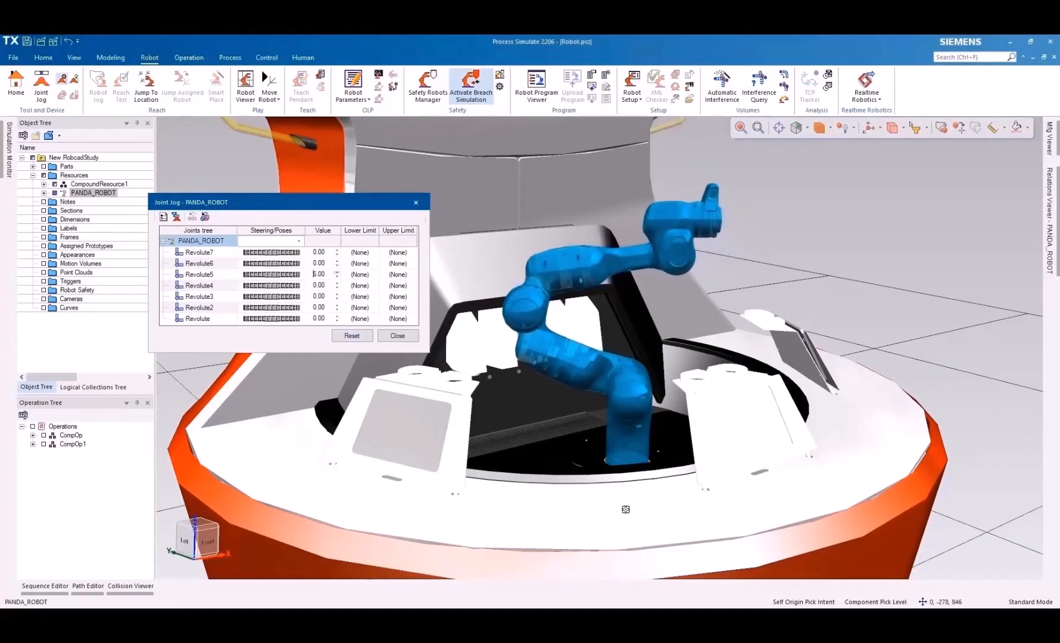
left_click(353, 336)
left_click(337, 283)
left_click(354, 335)
left_click(337, 295)
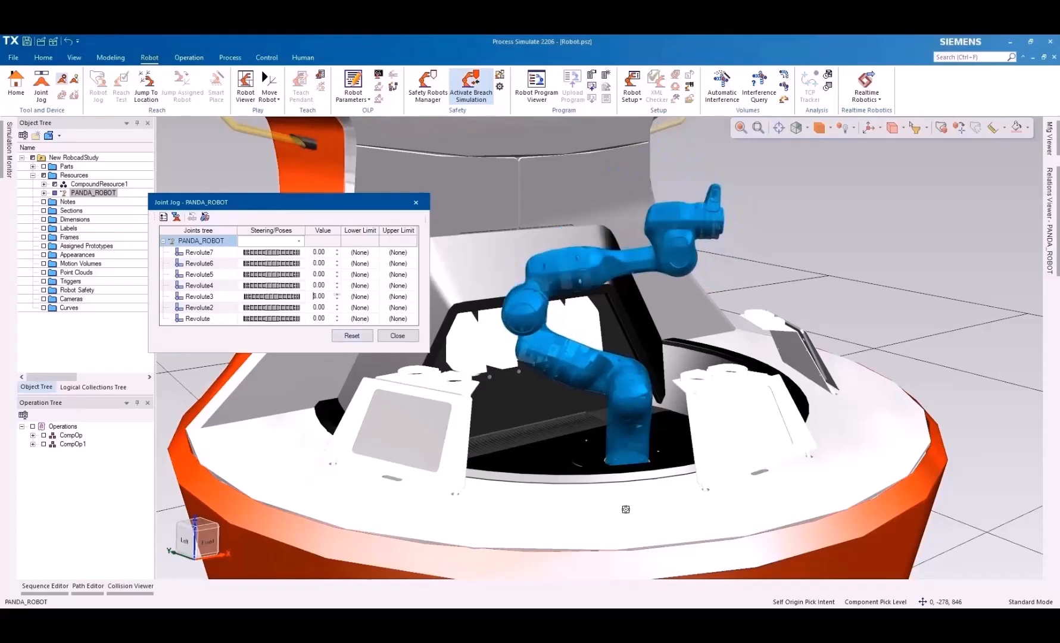
left_click(353, 336)
left_click(337, 306)
left_click(397, 335)
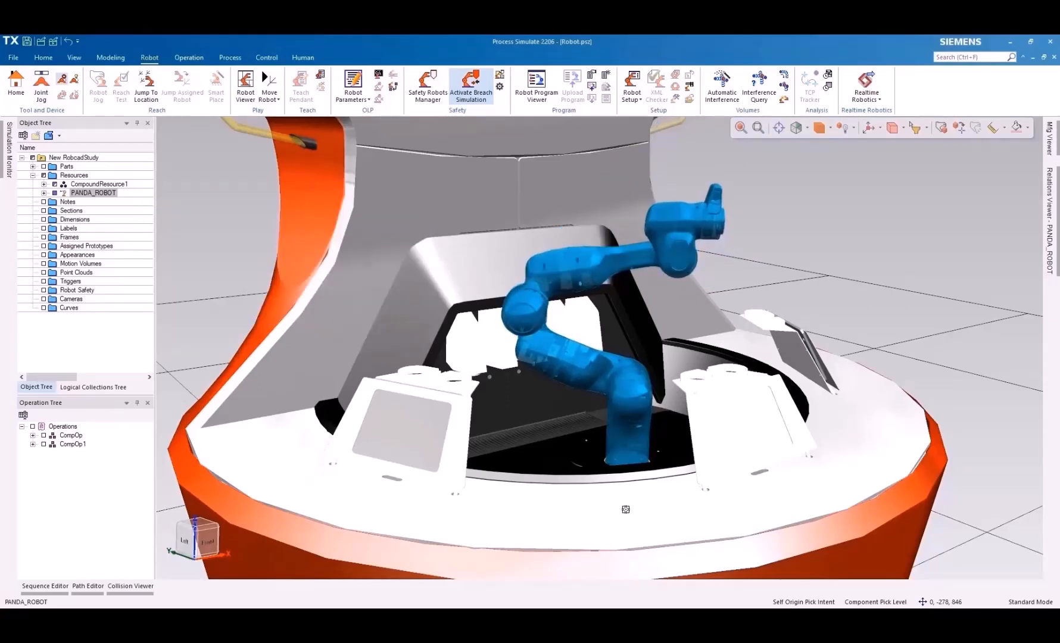
Set PANDA_ROBOT as the modeling scope and define its baseframe from the base frame in the Kinematics Editor
left_click(110, 57)
left_click(24, 89)
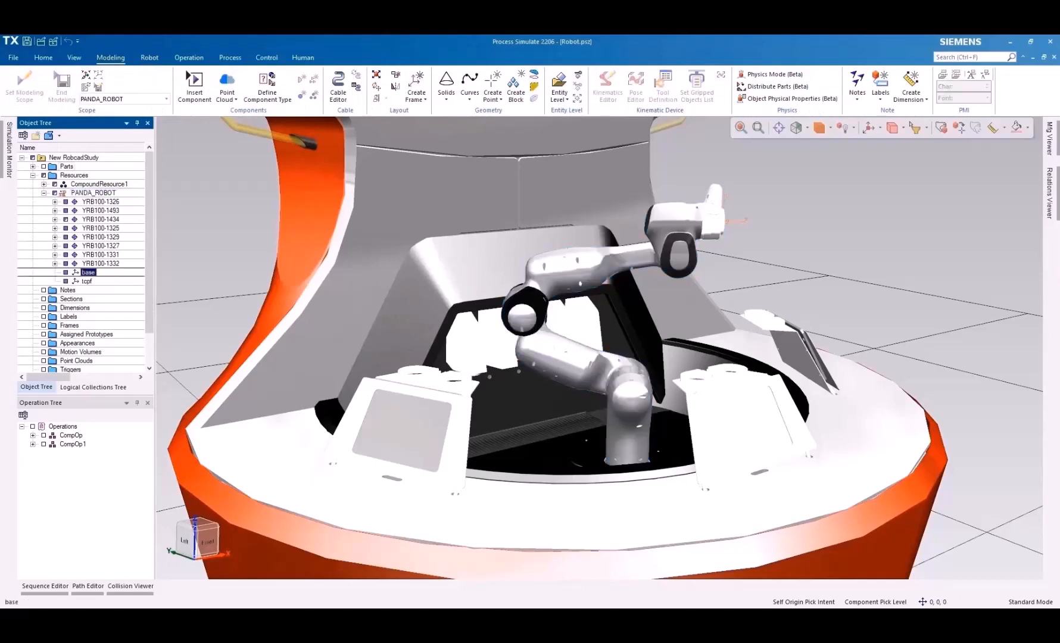
left_click(607, 87)
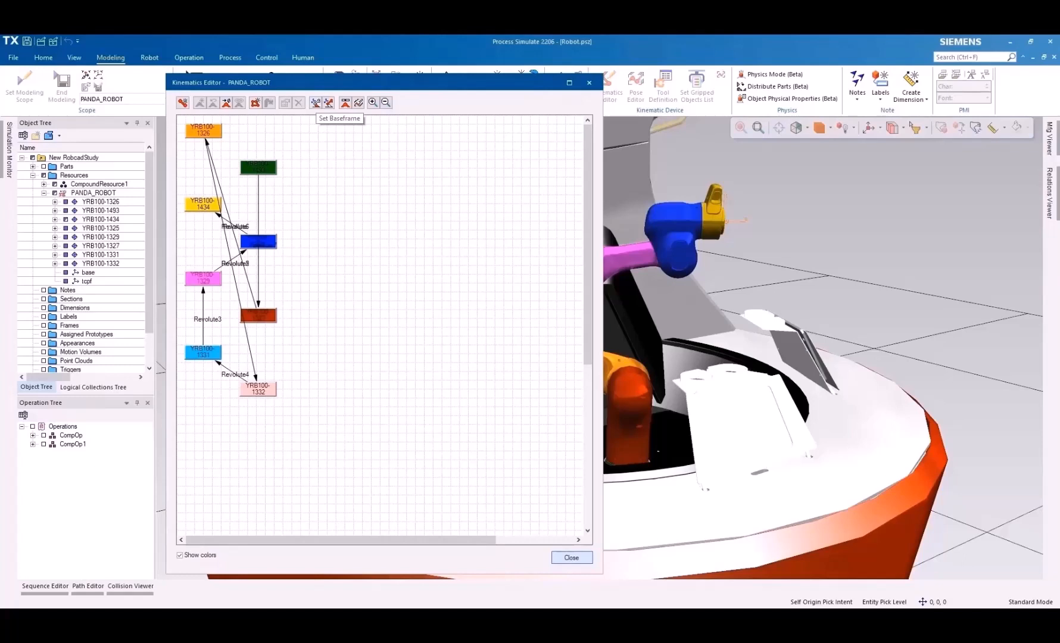
left_click(315, 102)
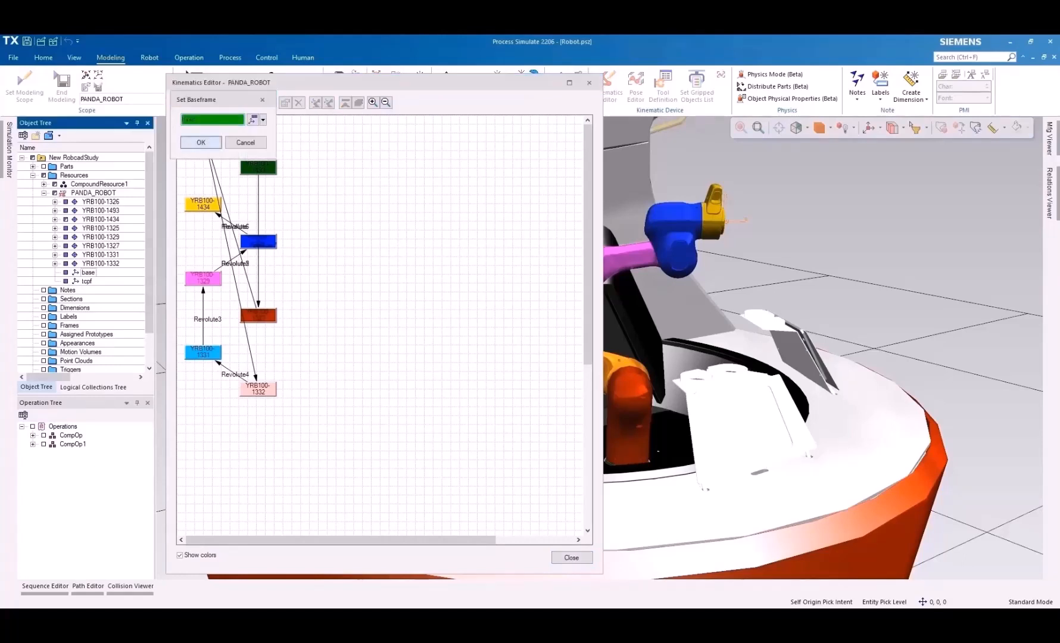
key("Return")
Create a toolframe at tcpf attached to the robot's yellow gripper link YRB100-1434
left_click(329, 102)
left_click(713, 225)
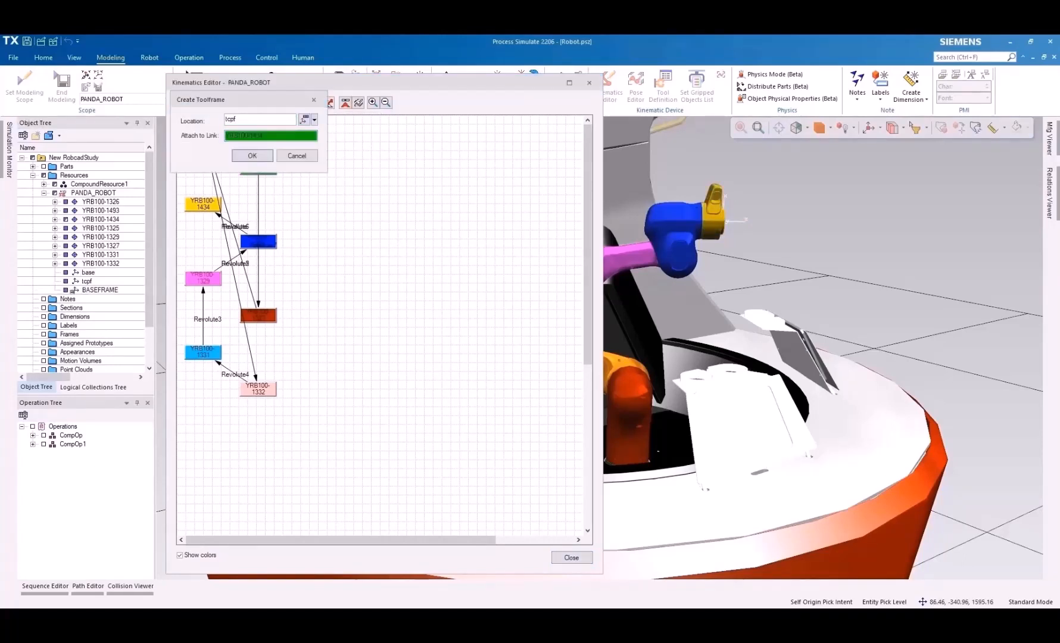
left_click(253, 156)
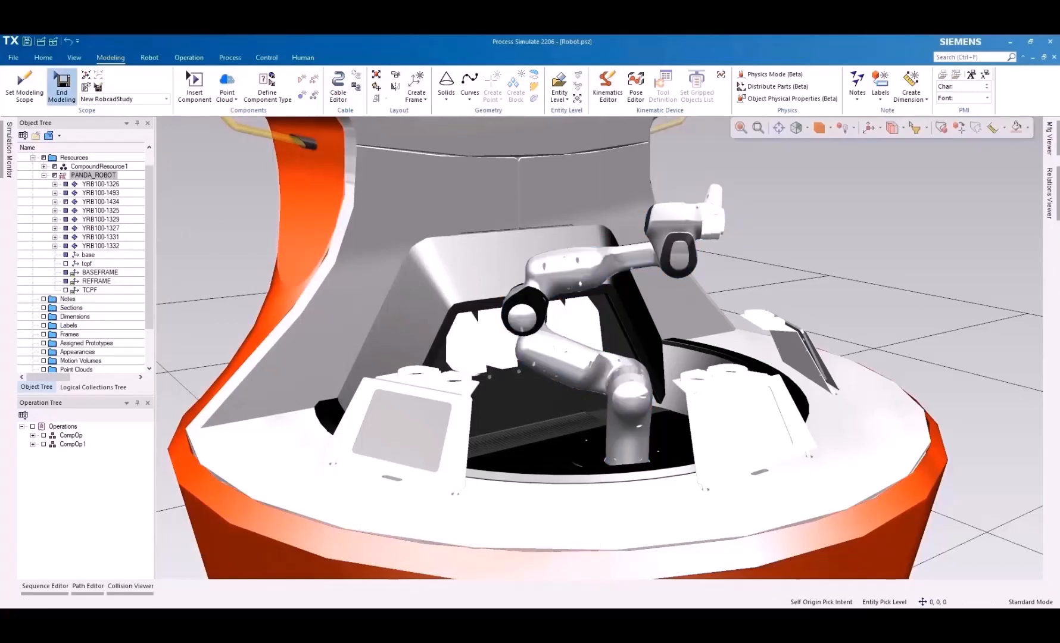
Move PANDA_ROBOT with Robot Jog and play its PANDA_ROBOT_PNP_Op path simulation starting at via122
left_click(575, 220)
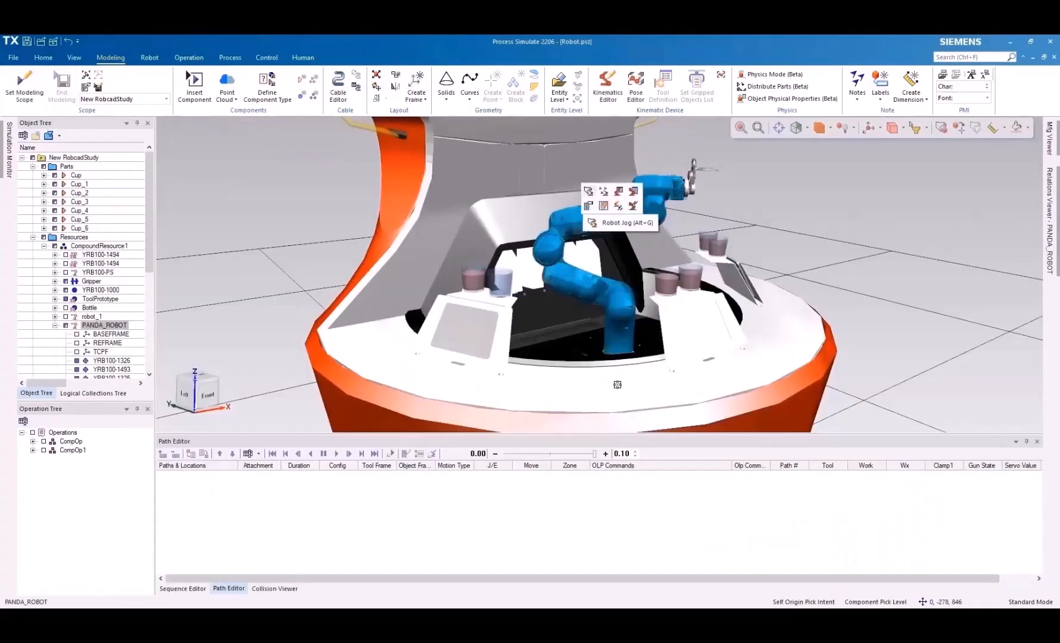
left_click(588, 207)
mouse_move(753, 169)
left_mouse_down()
mouse_move(838, 171)
mouse_move(753, 170)
left_mouse_up()
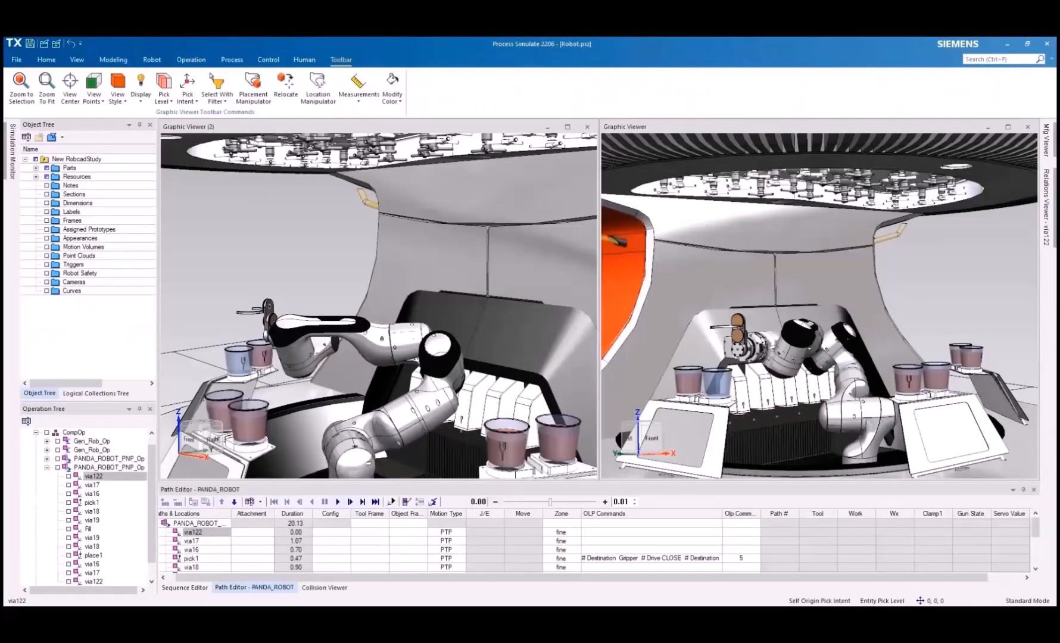
left_click(337, 502)
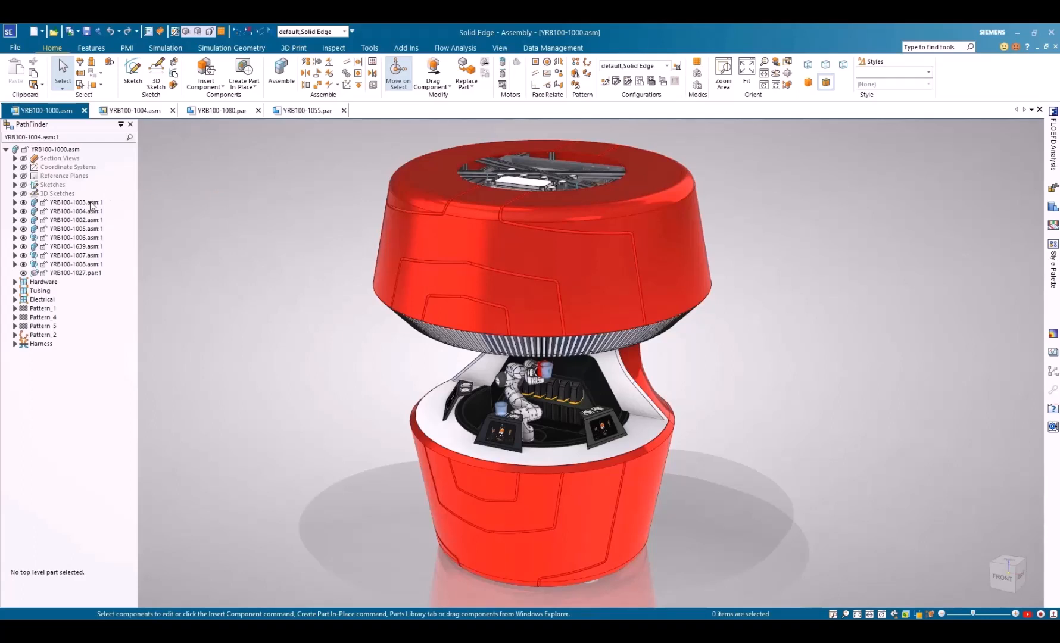
Switch back to Solid Edge, open subassembly YRB100-1004.asm and bring up its annotated plate YRB100-1080.par
left_click(81, 211)
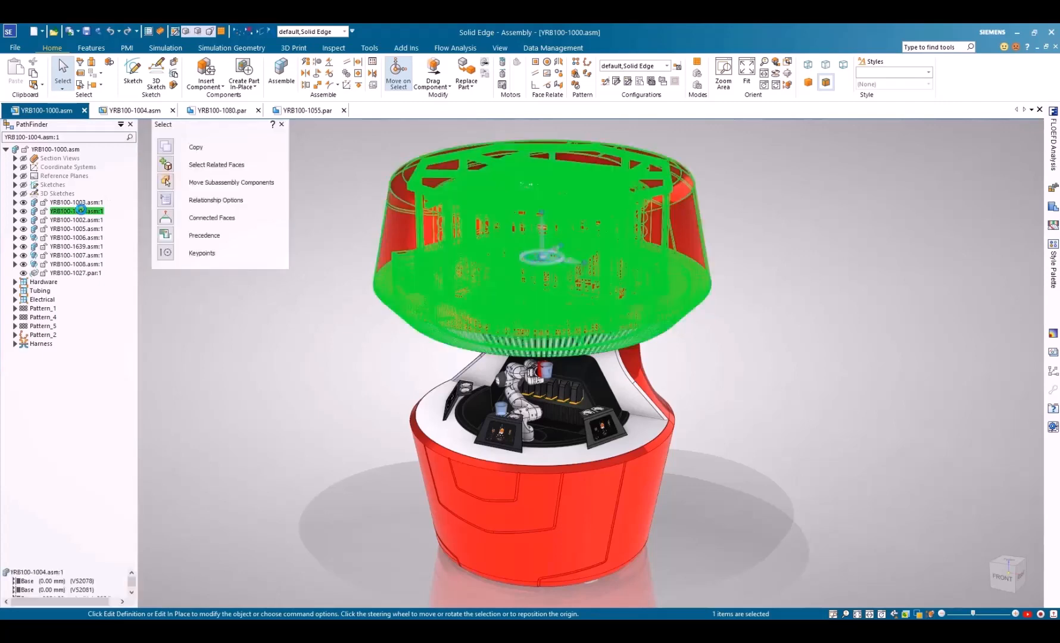
left_click(113, 173)
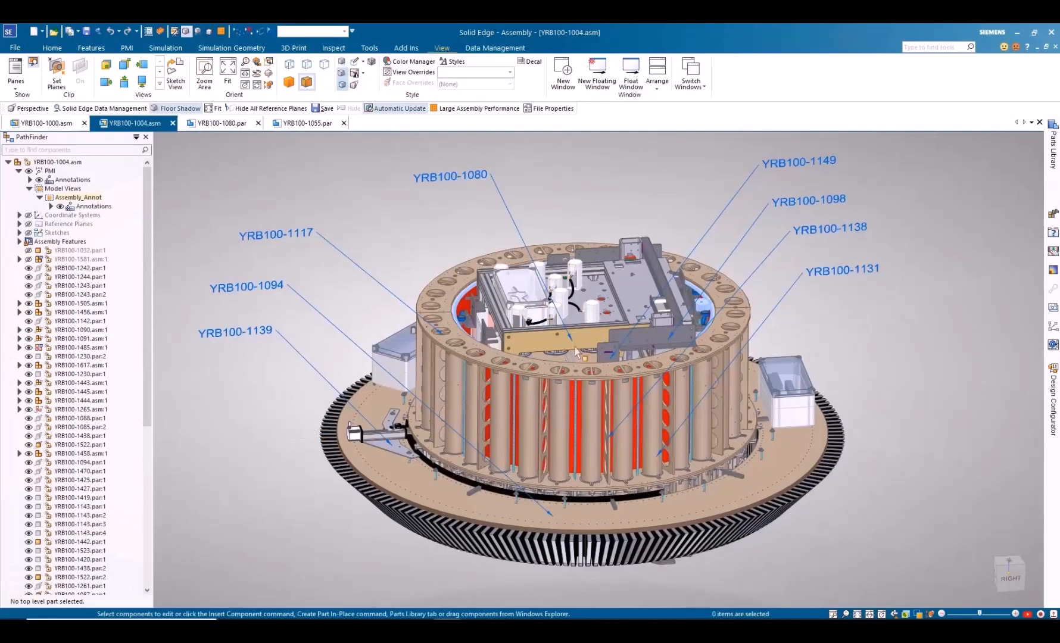
left_click(586, 343)
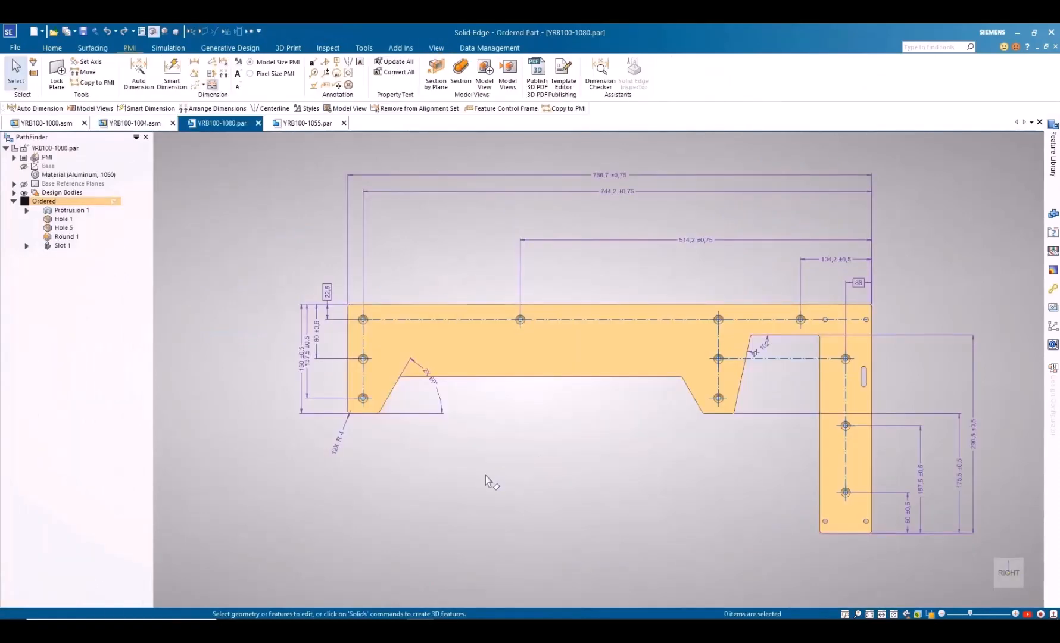
Arrange the linear PMI dimensions above and to the right of the plate with a 1.00 stack pitch, and clear the selection
left_click(223, 72)
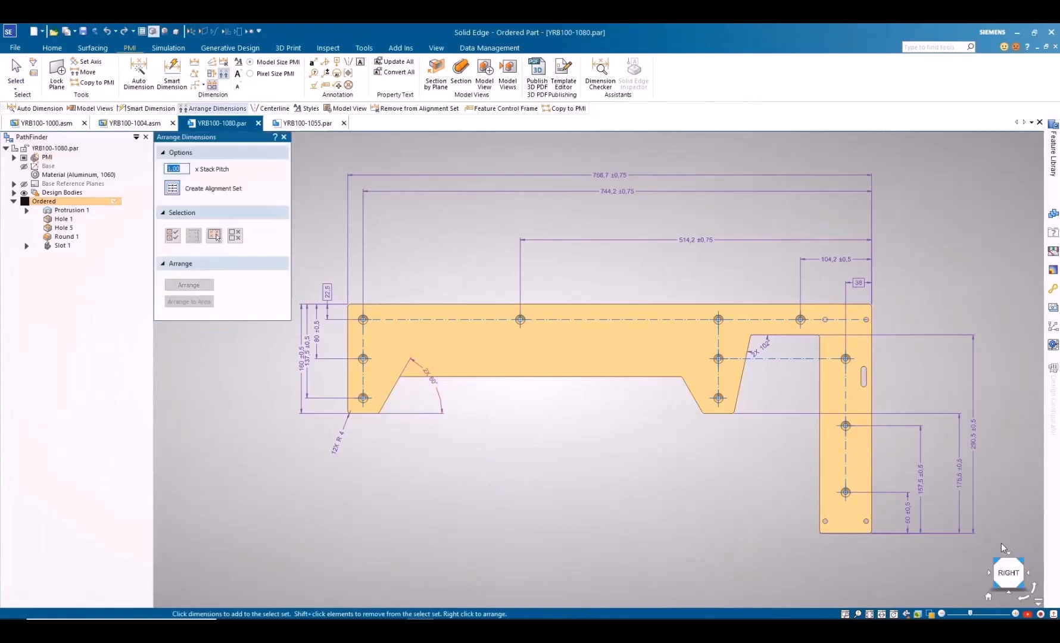
mouse_move(1003, 547)
left_mouse_down()
mouse_move(596, 381)
mouse_move(343, 158)
left_mouse_up()
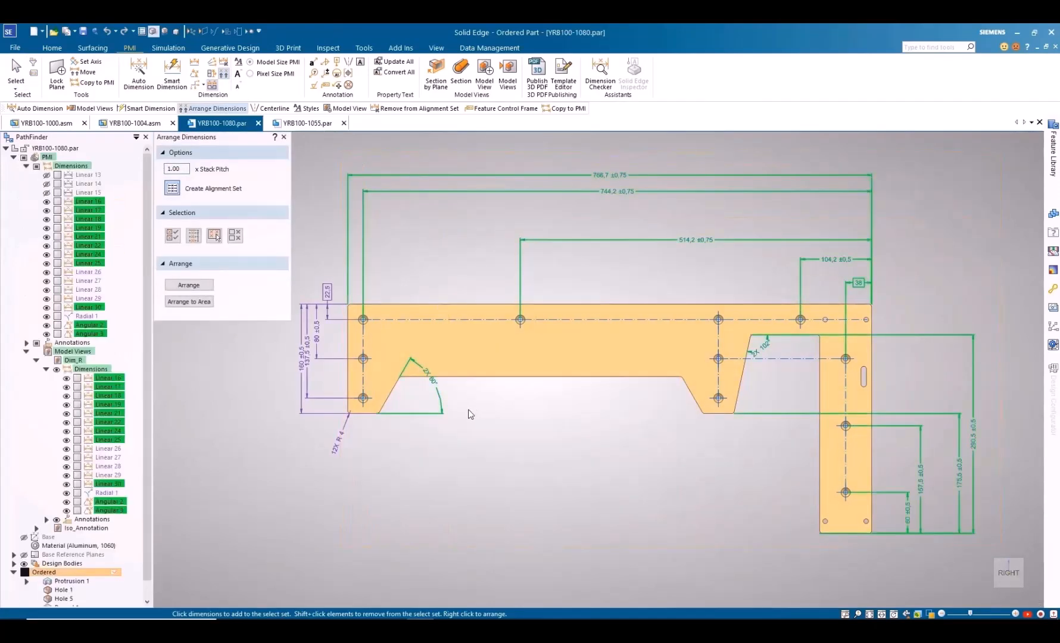
right_click(560, 462)
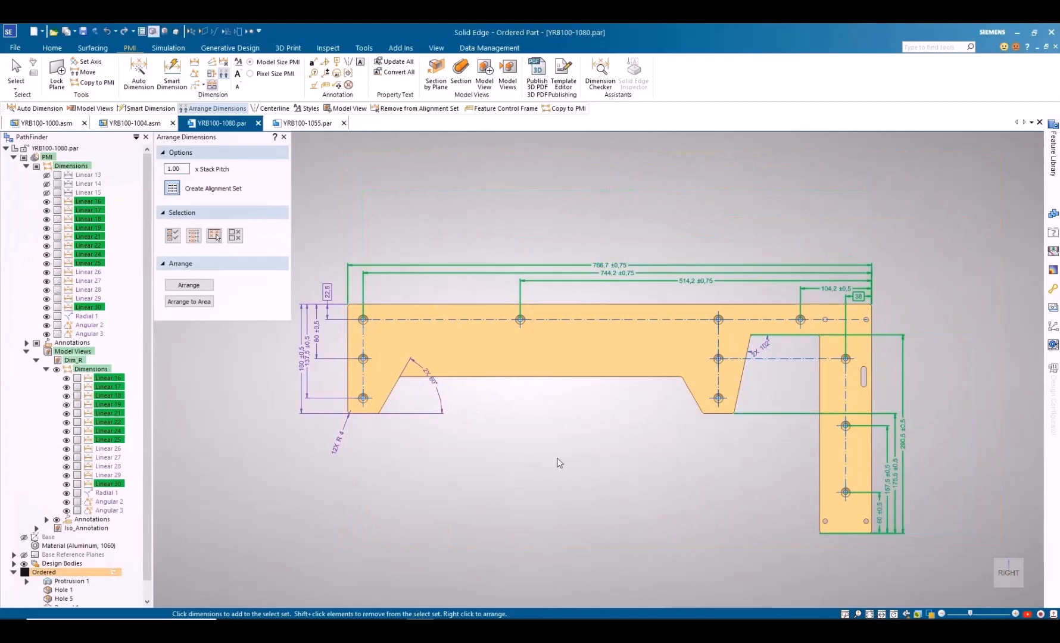
left_click(234, 235)
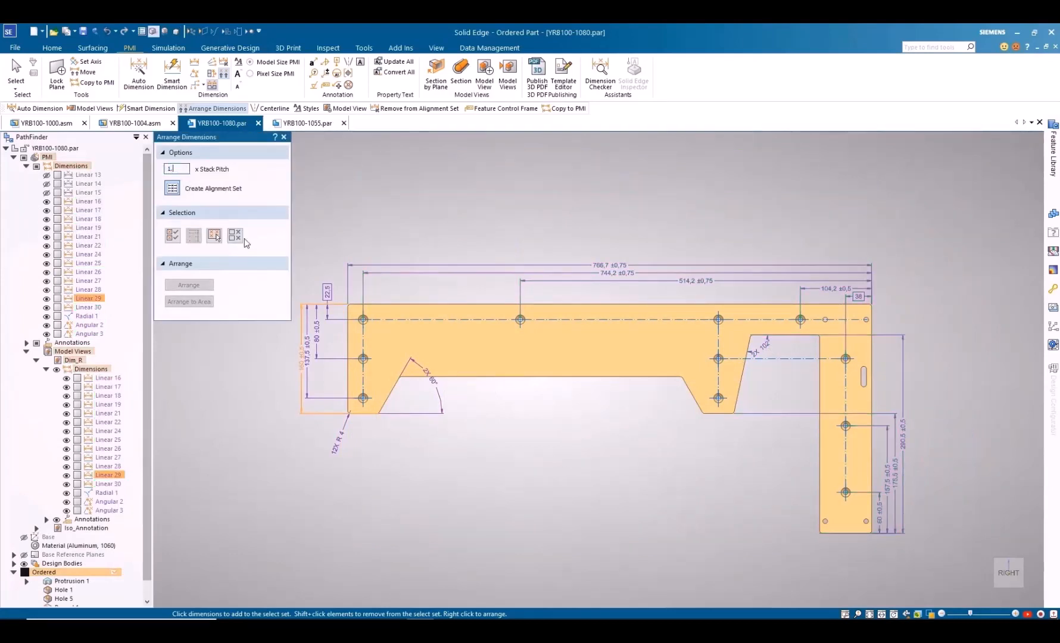
Arrange the plate's left-side dimensions into a bounded area around its left end with a 1.50 stack pitch
left_click_drag(468, 482, 296, 381)
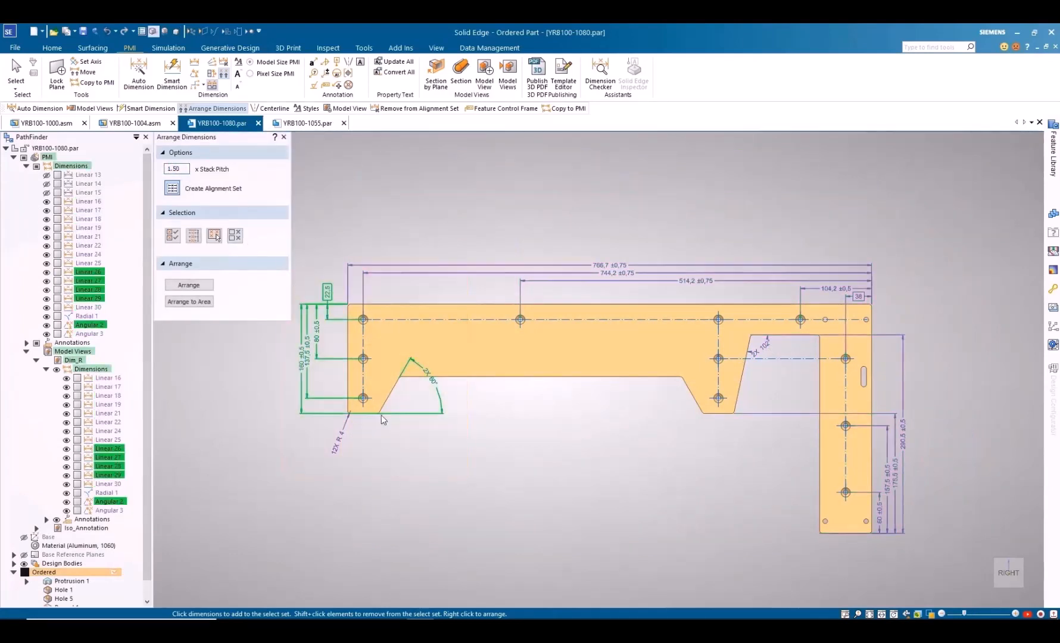
left_click(189, 301)
scroll(442, 483, "up", 4)
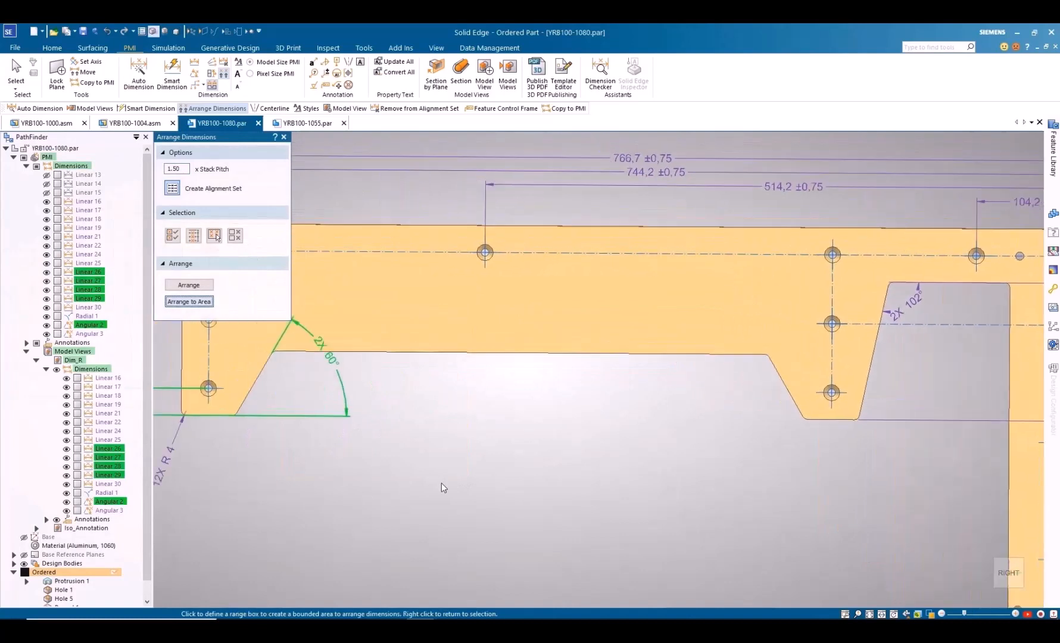
middle_click_drag(442, 483, 660, 529, "shift")
left_click_drag(485, 449, 375, 257)
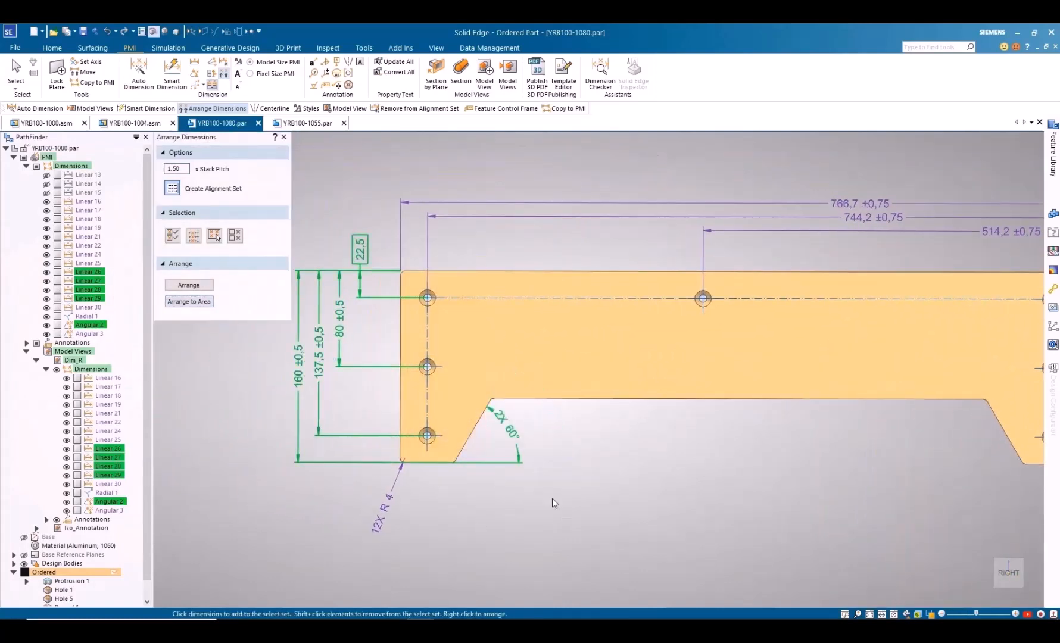
key("Escape")
key("ctrl+f")
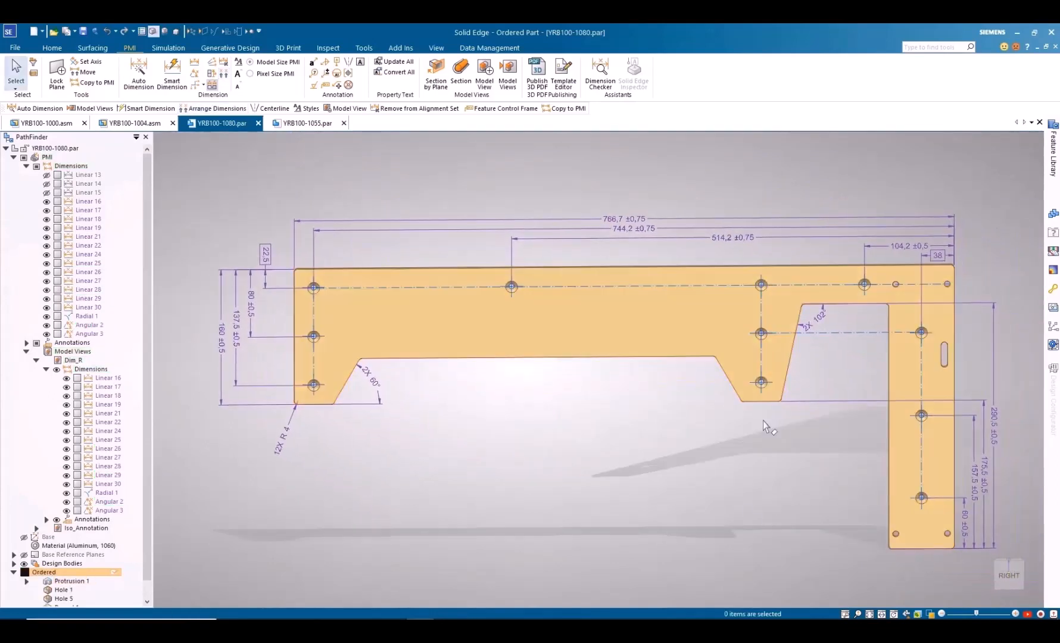
Auto-dimension manually selected hole features from the plate's large face, outer right side and bottom face as datums
left_click(139, 73)
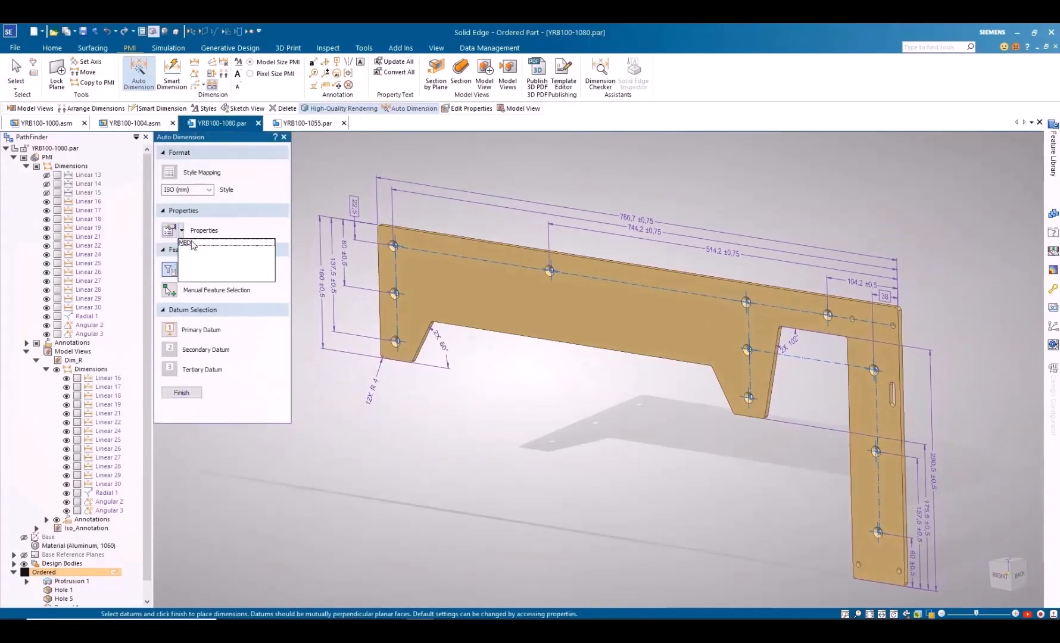
left_click(577, 321)
middle_click_drag(708, 473, 833, 386)
left_click(786, 348)
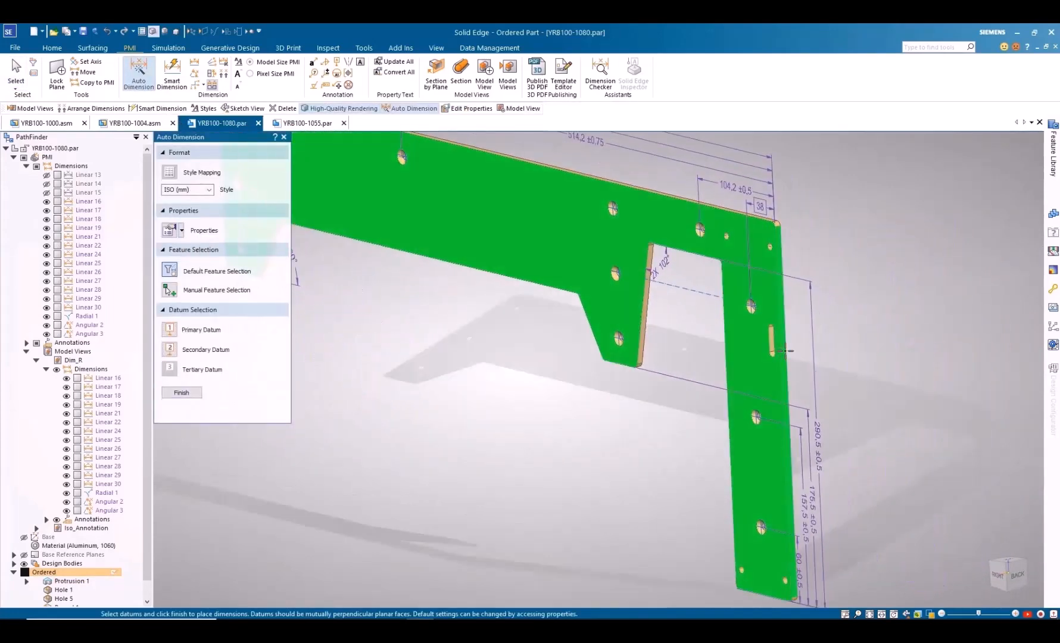
middle_click_drag(787, 352, 599, 458)
scroll(166, 298, "down", 1)
left_click(182, 334)
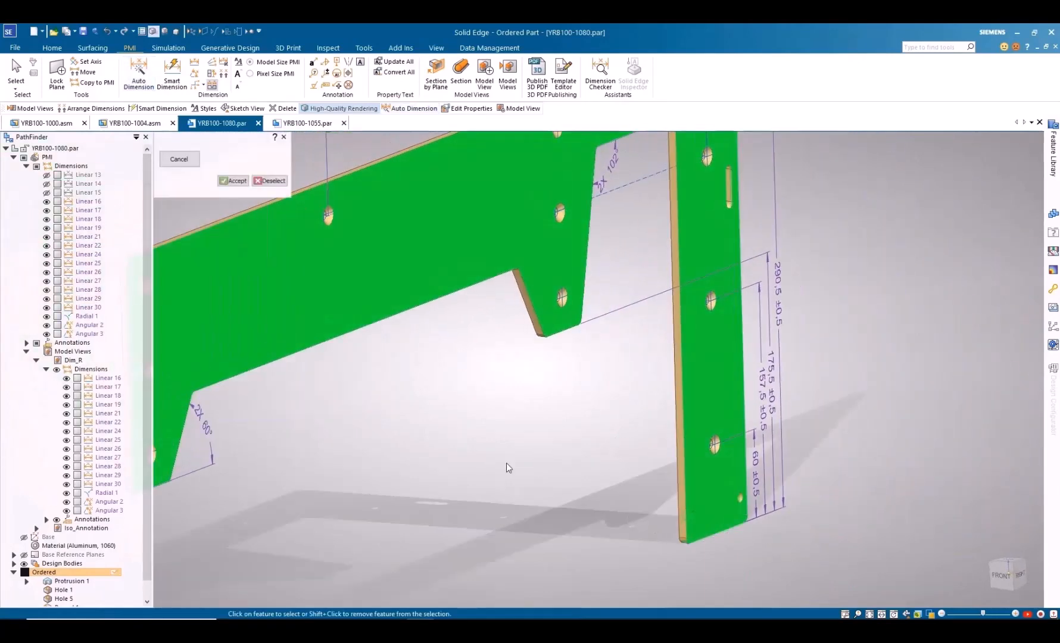
right_click(466, 388)
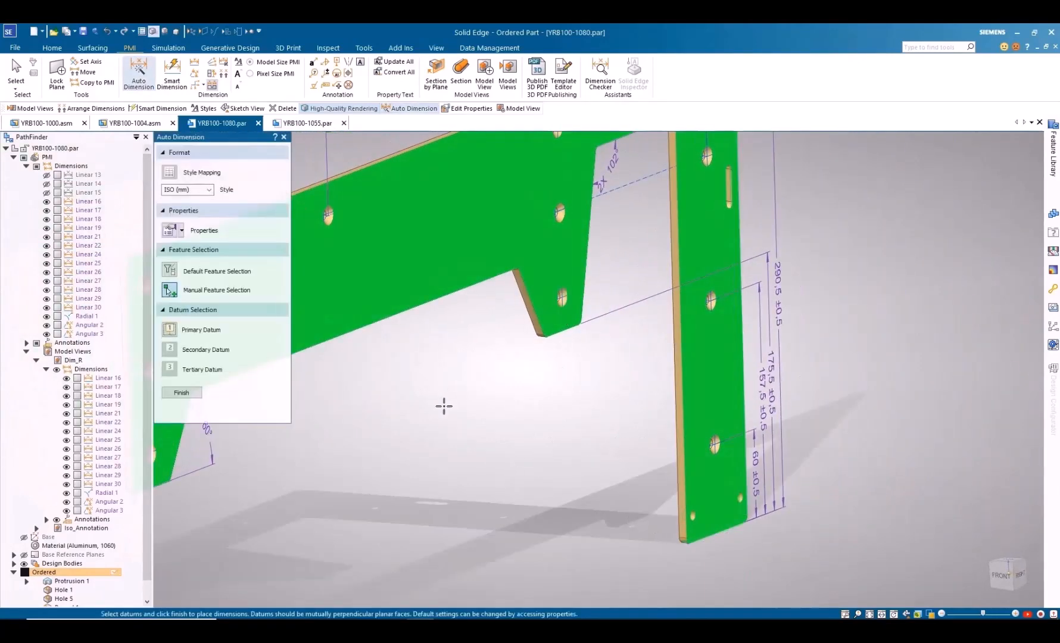
left_click(189, 394)
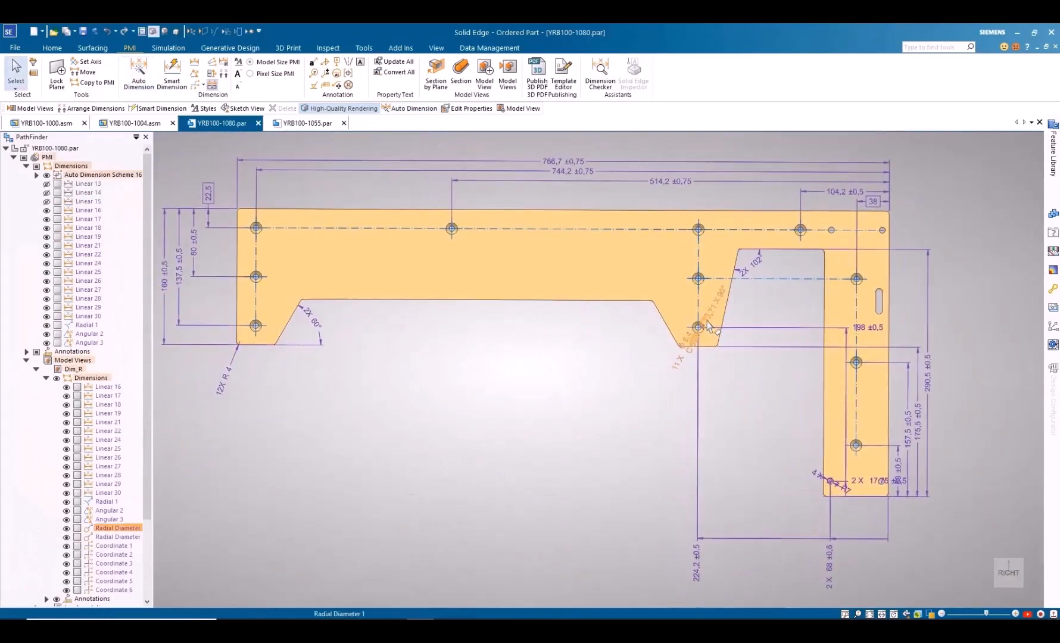
Reposition the new countersink callout, hole-diameter callout and vertical coordinate dimensions clear of the plate's geometry
left_click(676, 361)
left_click_drag(675, 361, 649, 337)
left_click_drag(846, 486, 776, 487)
left_click(648, 495)
left_click_drag(842, 492, 798, 447)
left_click(567, 483)
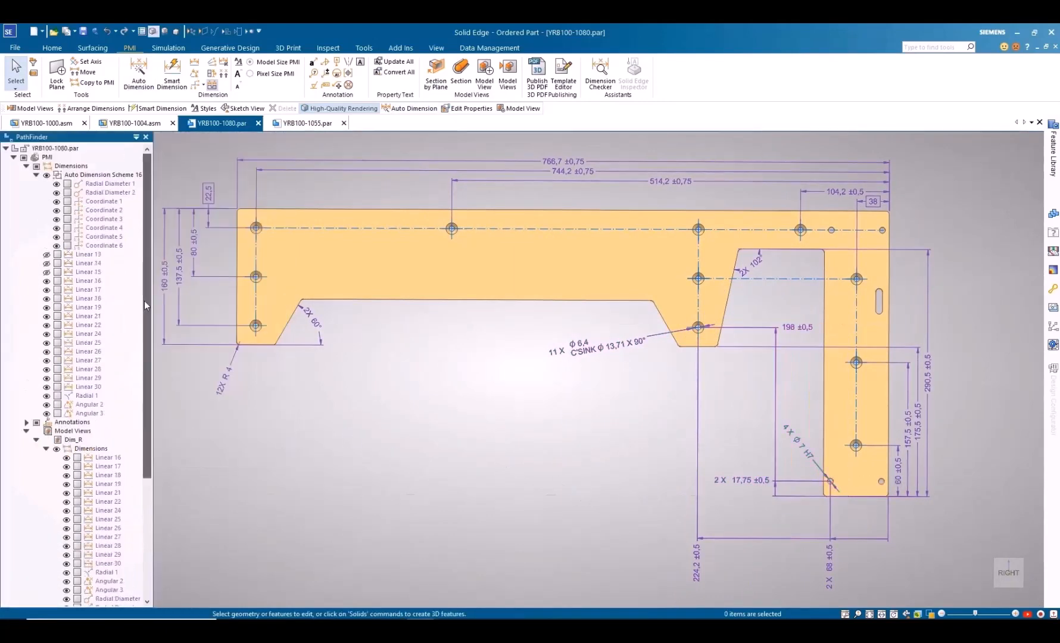
Display the model views and compare the annotations in Iso_Annotation and Dim_R
left_click(507, 84)
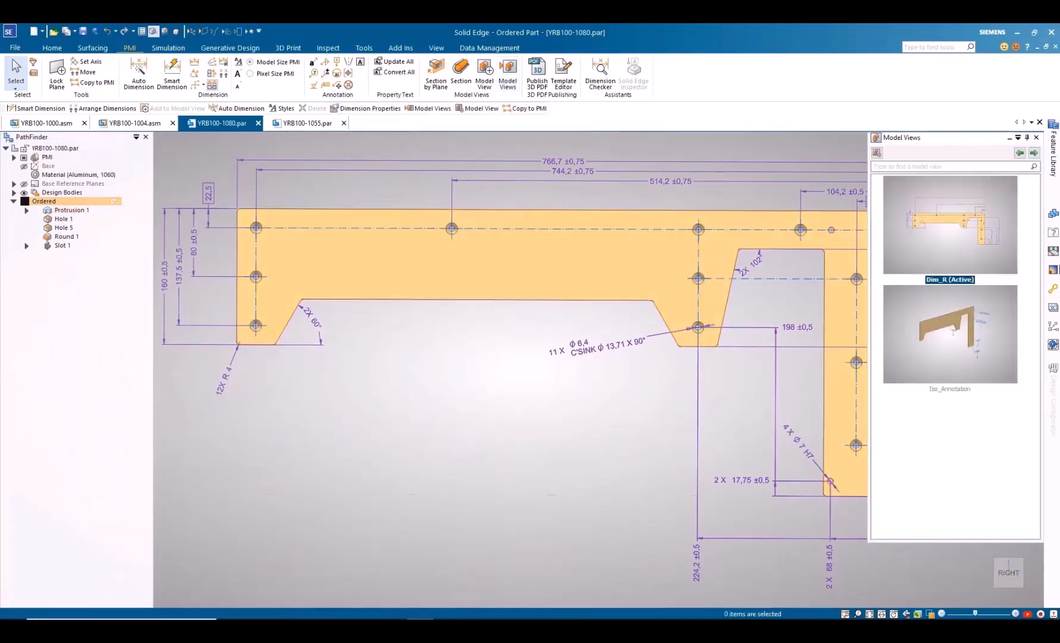
left_click(981, 327)
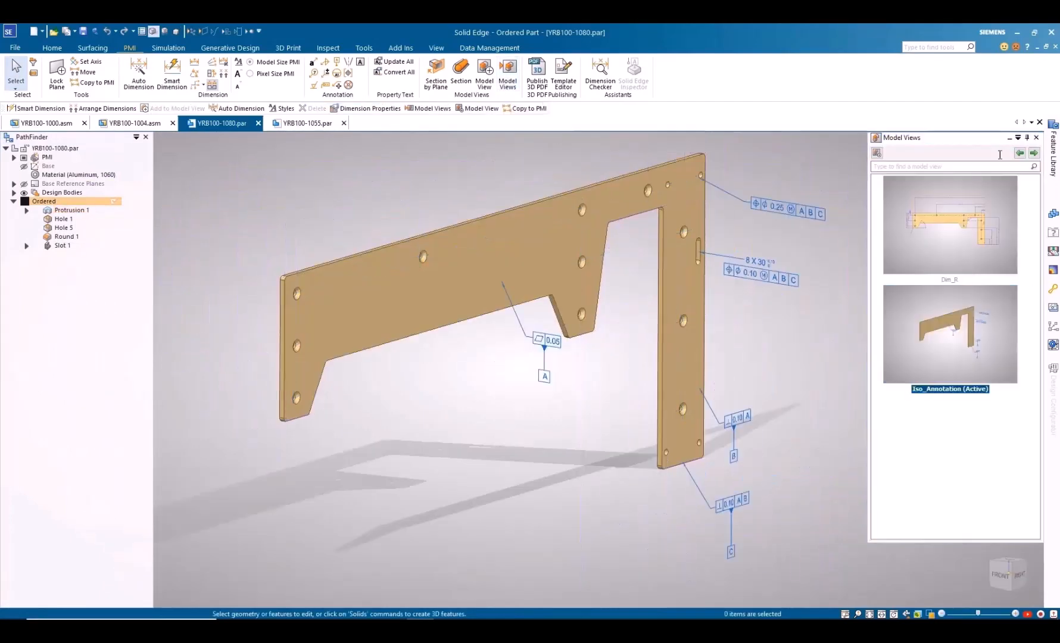
left_click(953, 222)
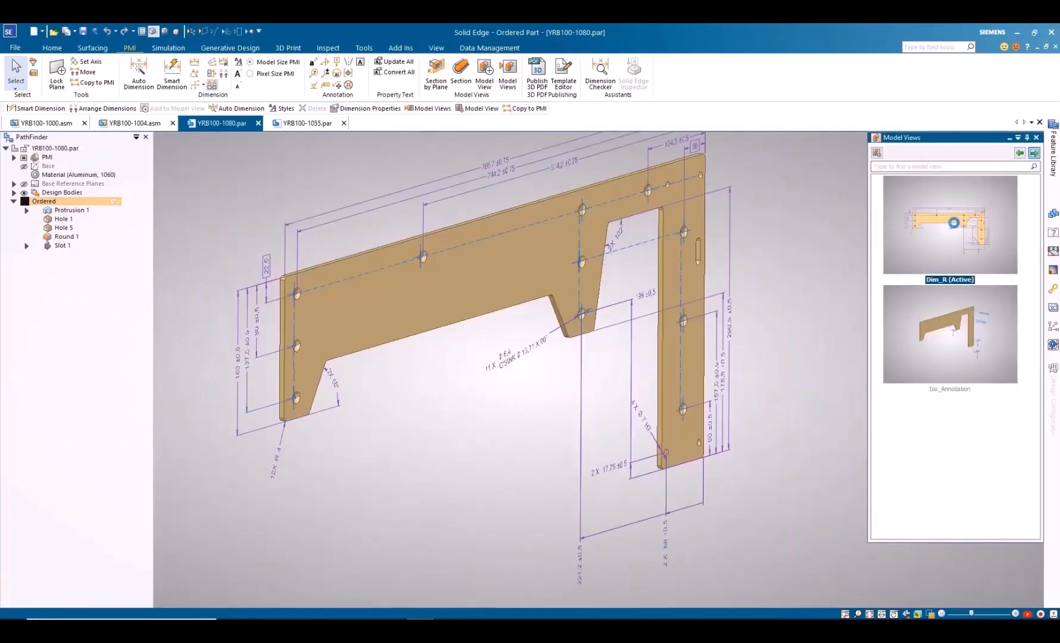
left_click(950, 334)
Hide all PMI and create a front-oriented model view named Dim_F
left_click(24, 157)
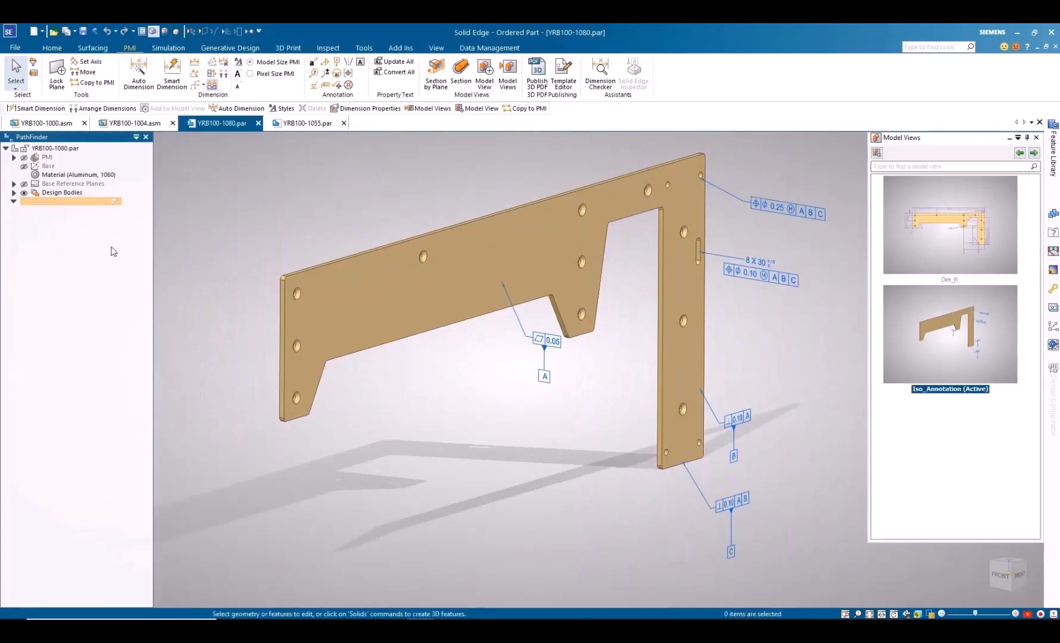
key("ctrl+f")
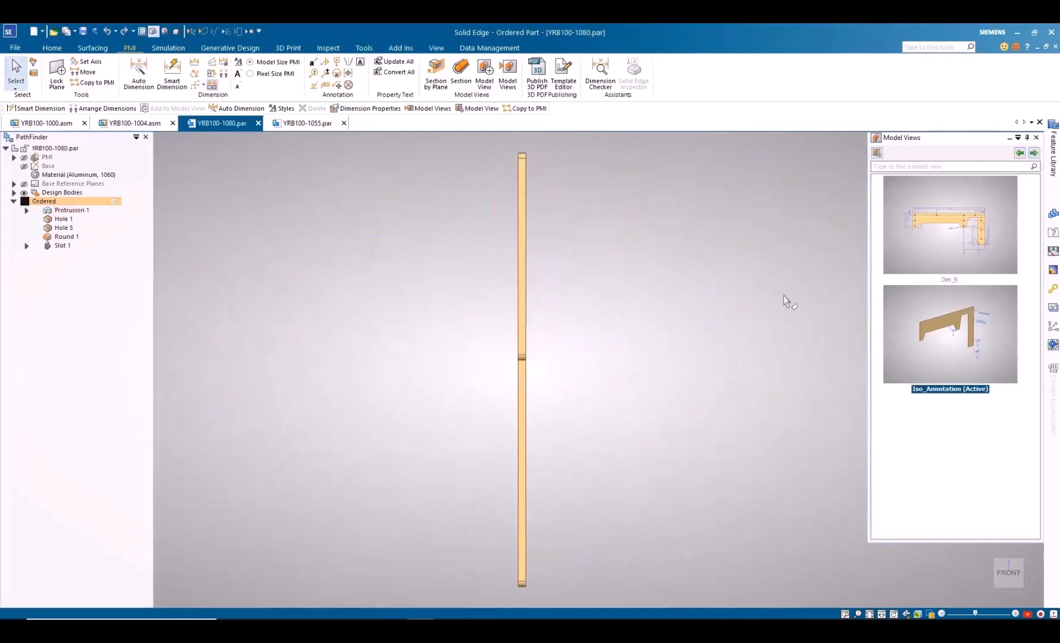
left_click(876, 154)
double_click(217, 177)
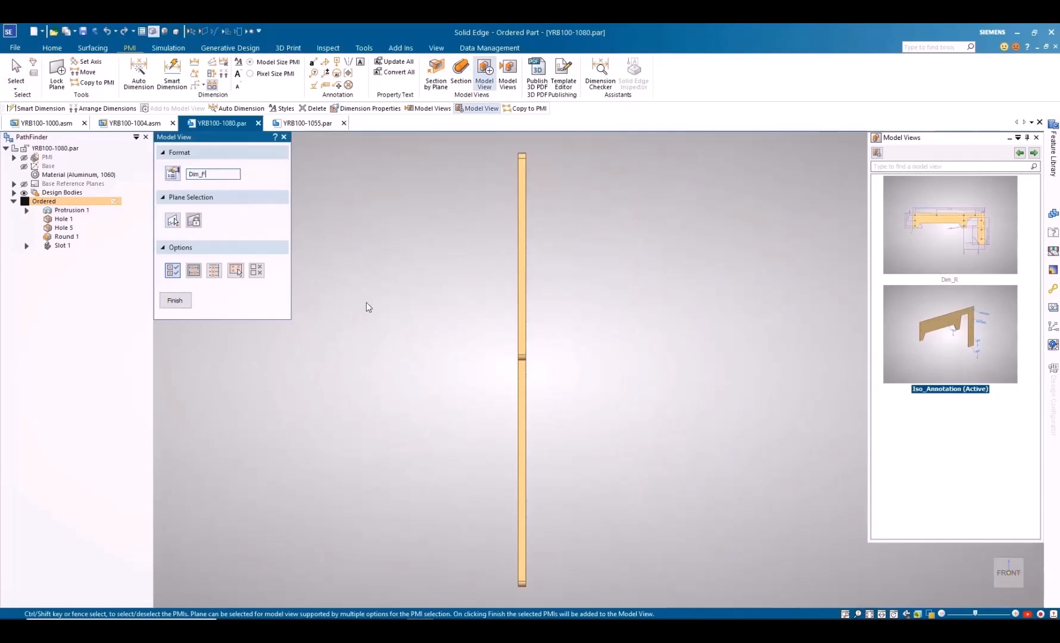
left_click(174, 300)
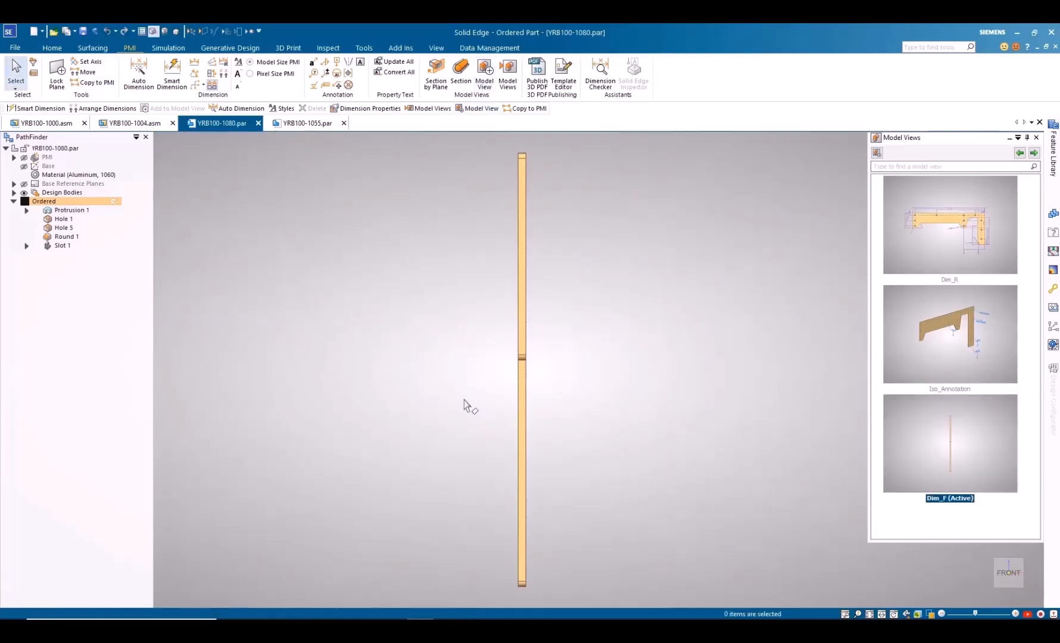
Dimension the plate's overall height and thickness in the front-oriented Dim_F view
right_click_drag(465, 403, 440, 407)
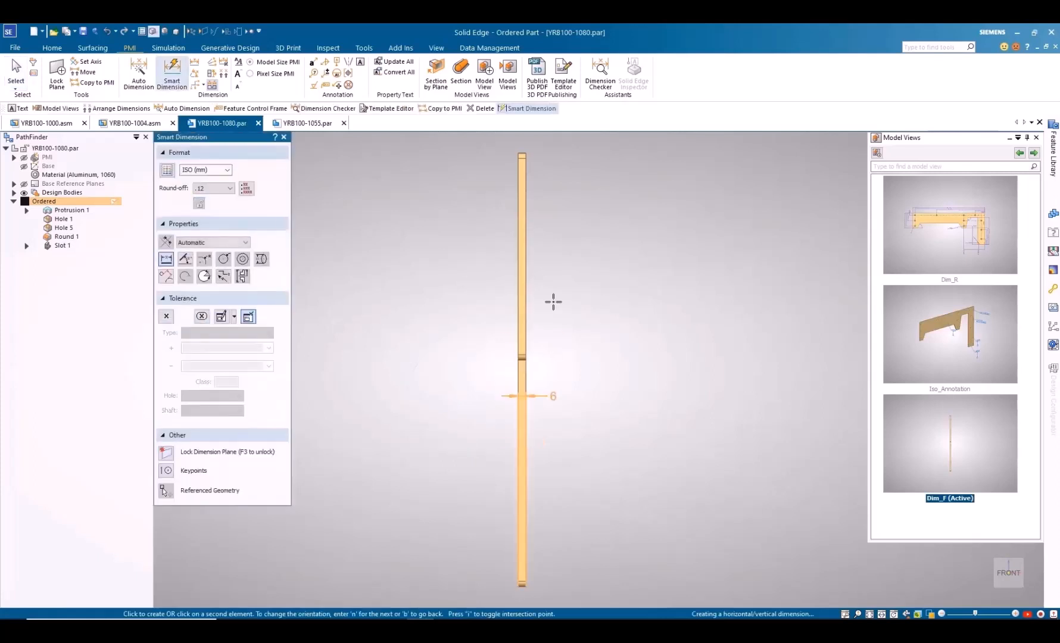
left_click(522, 154)
left_click(490, 175)
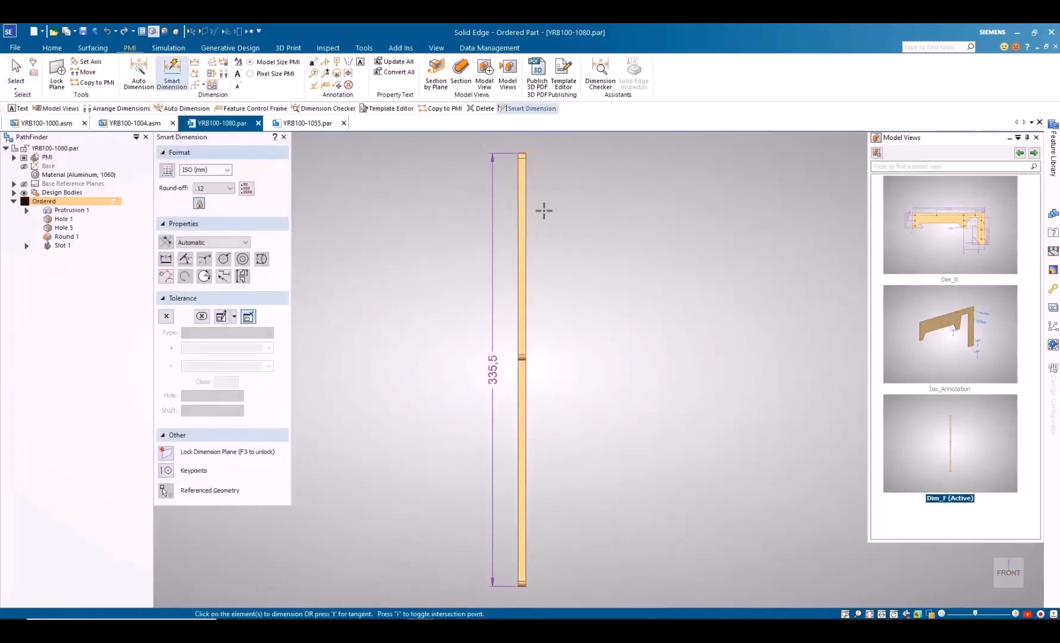
left_click(518, 224)
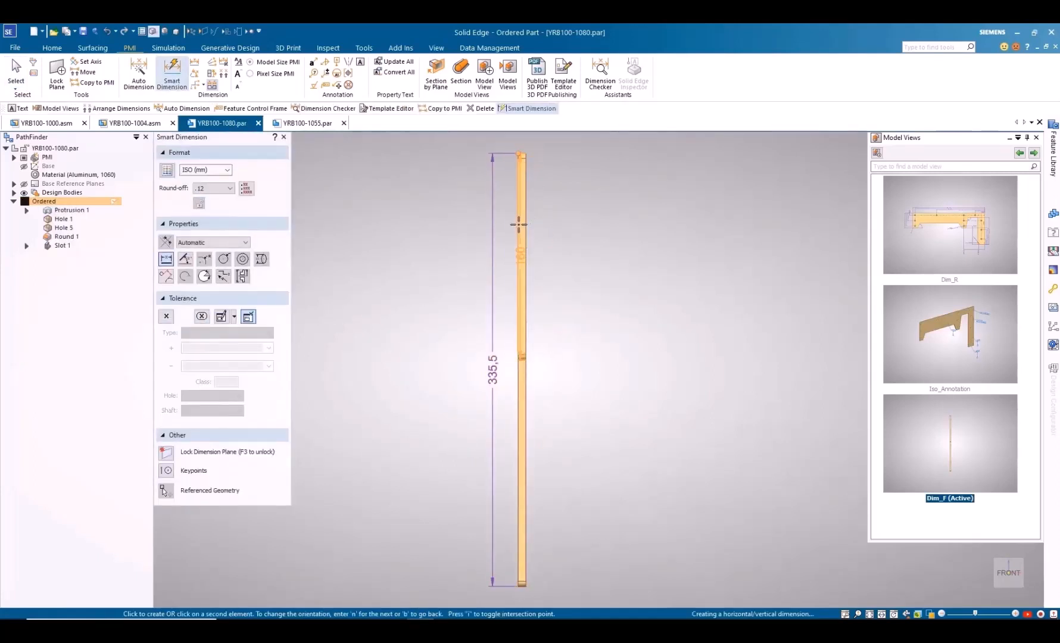
left_click(534, 142)
key("Escape")
Attach a 0.05 flatness feature control frame to the plate's long right edge in the Dim_F view
left_click(326, 85)
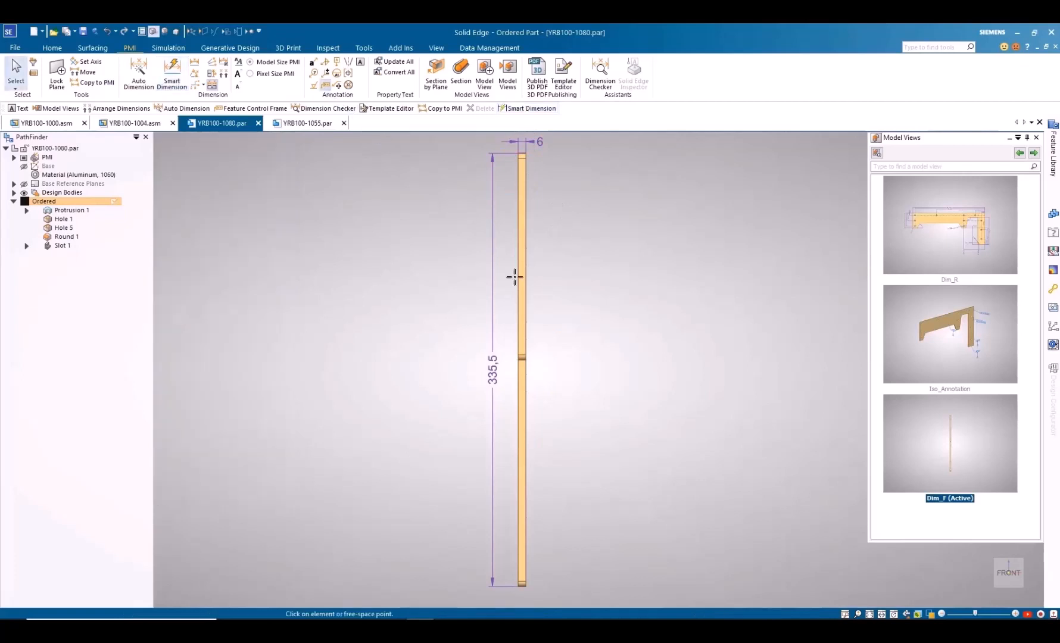
left_click(526, 290)
left_click(540, 253)
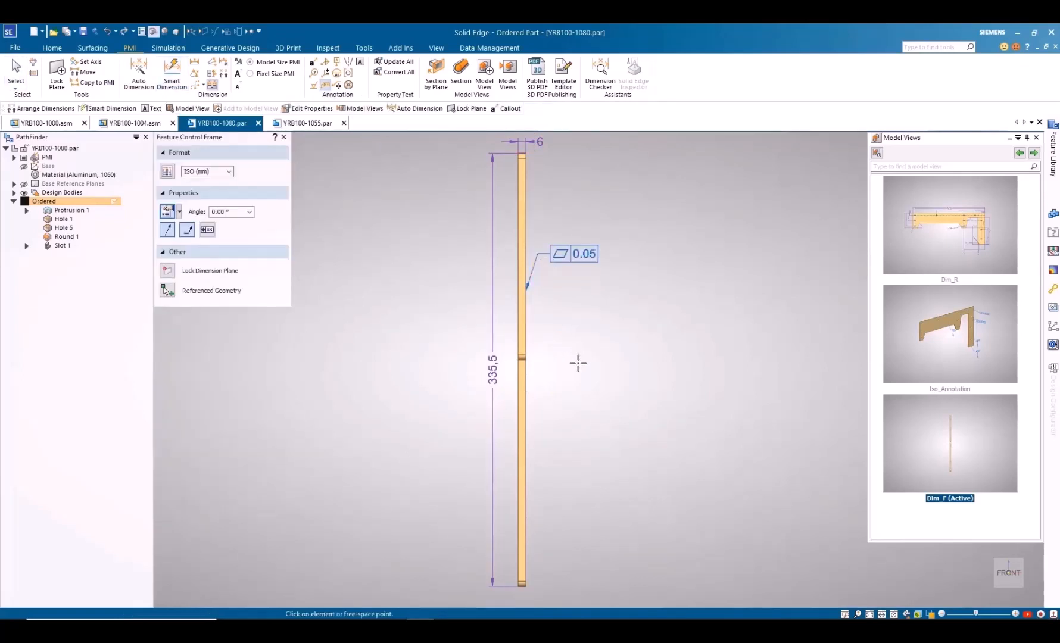
key("Escape")
Start a PMI text note and load the saved note MBD_Notes
left_click(359, 61)
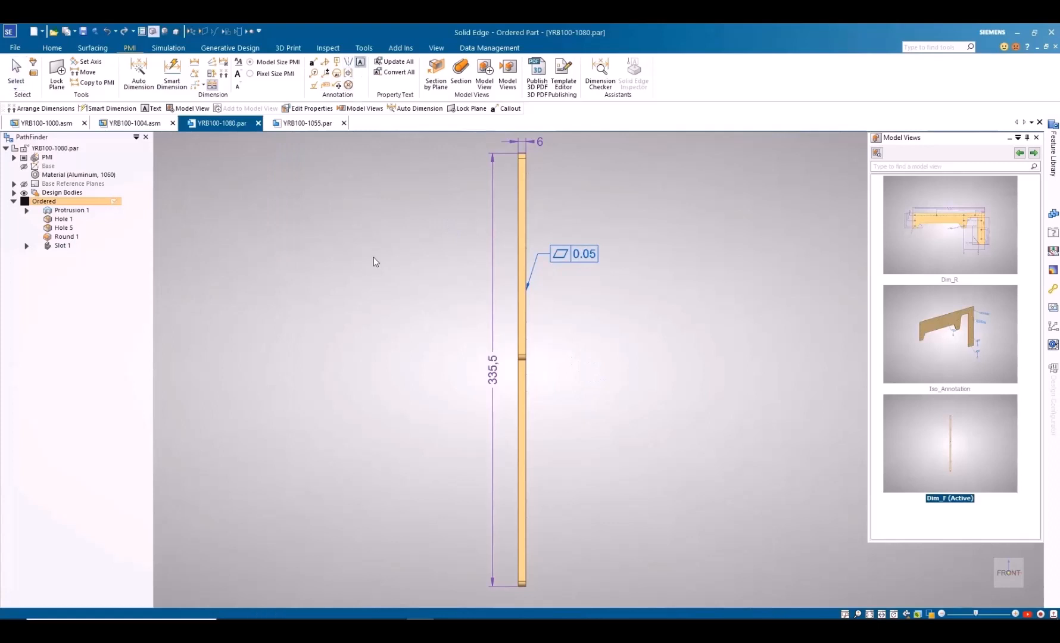
left_click(368, 294)
left_click(421, 220)
left_click(357, 229)
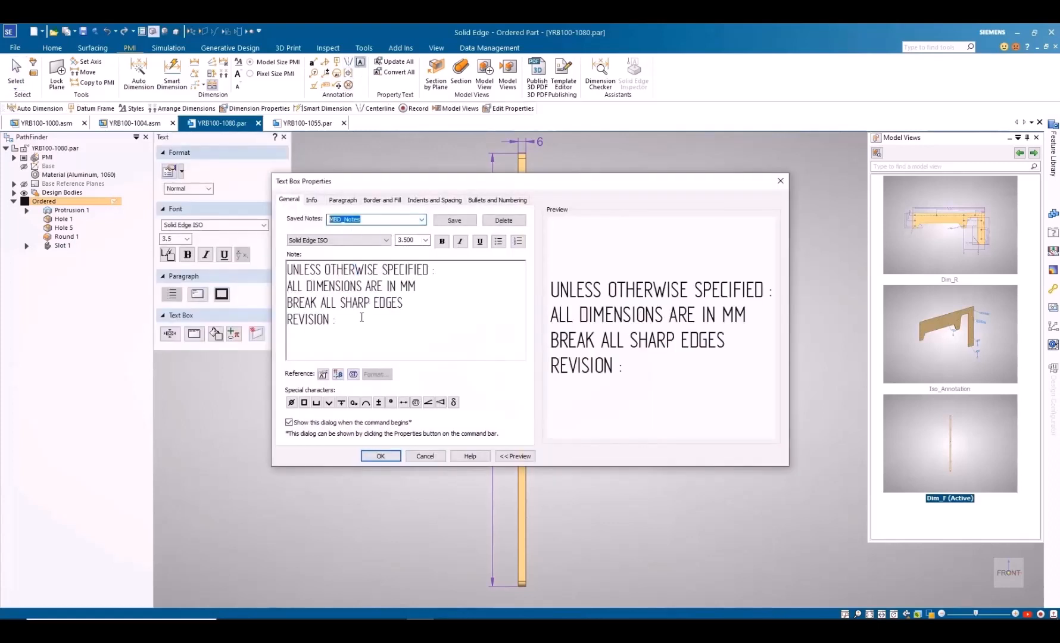
Add the Revision number property after "REVISION :" and place the note to the right of the plate's upper half
left_click(337, 374)
left_click_drag(654, 251, 649, 341)
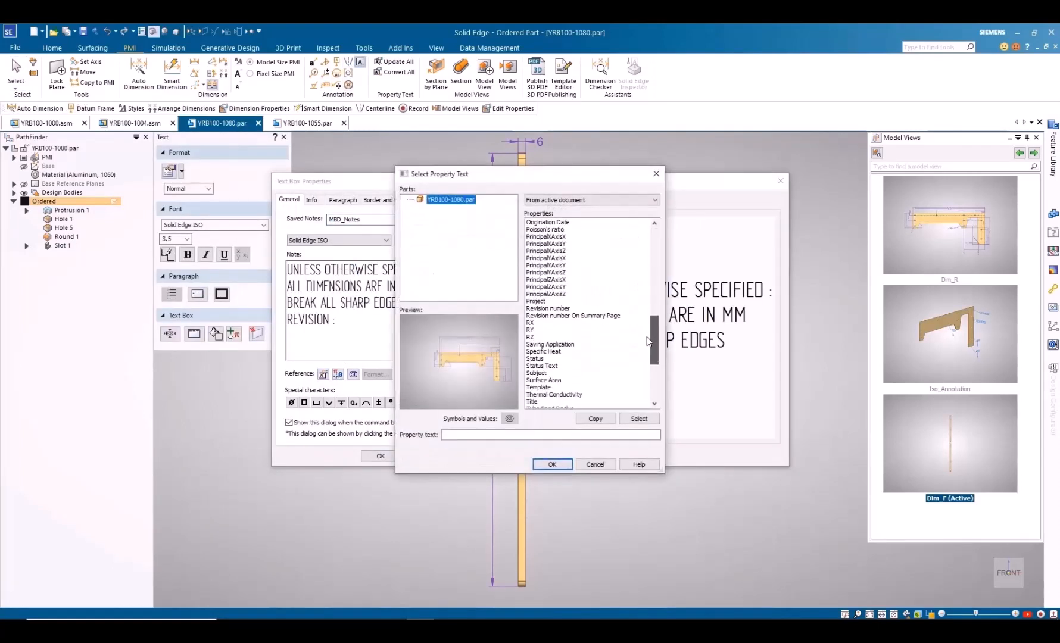
double_click(547, 308)
left_click(552, 465)
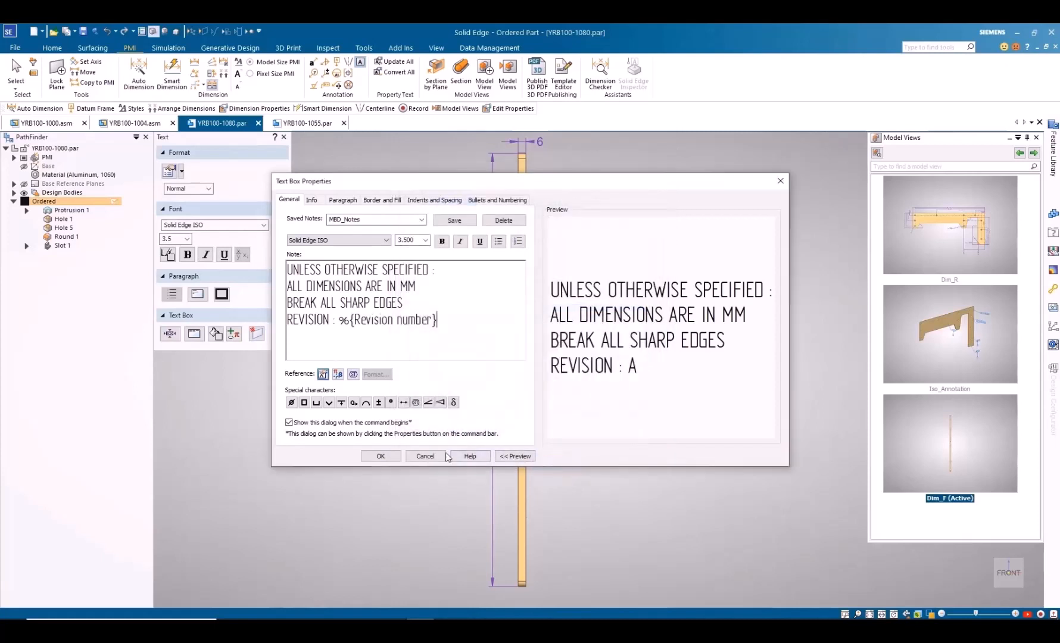
left_click(384, 456)
left_click(618, 210)
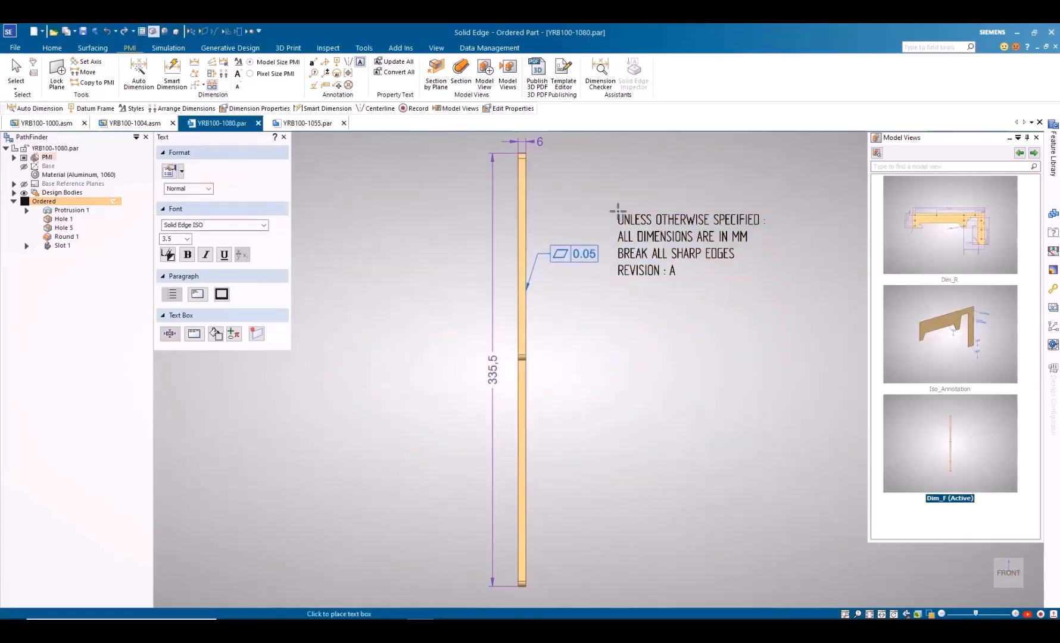
key("Escape")
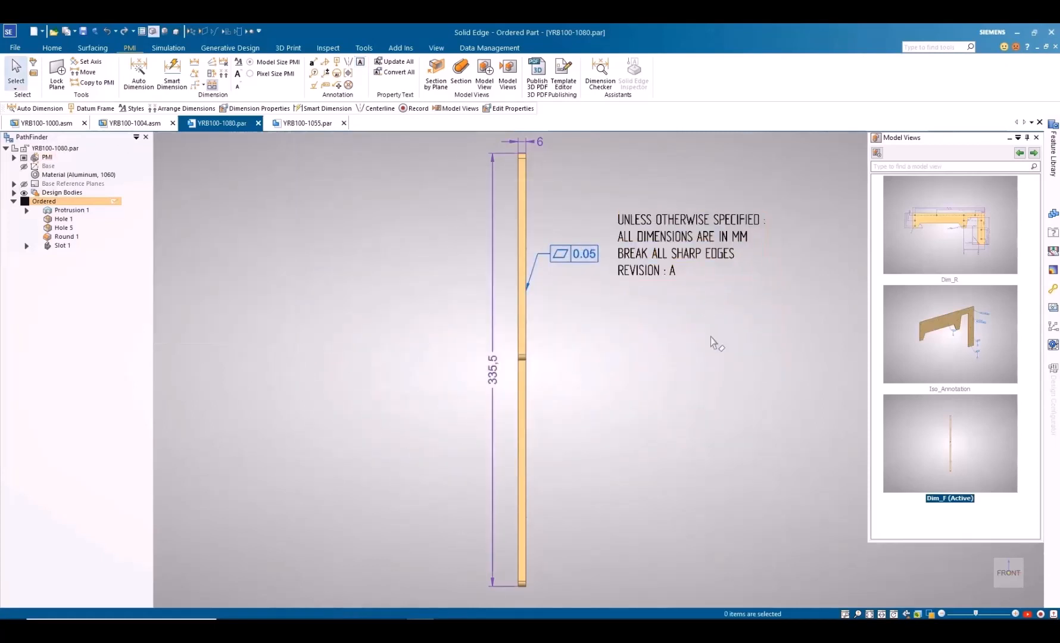
Activate the Dim_R model view, create a drawing from it and place the view across the sheet's upper area
left_click(1019, 153)
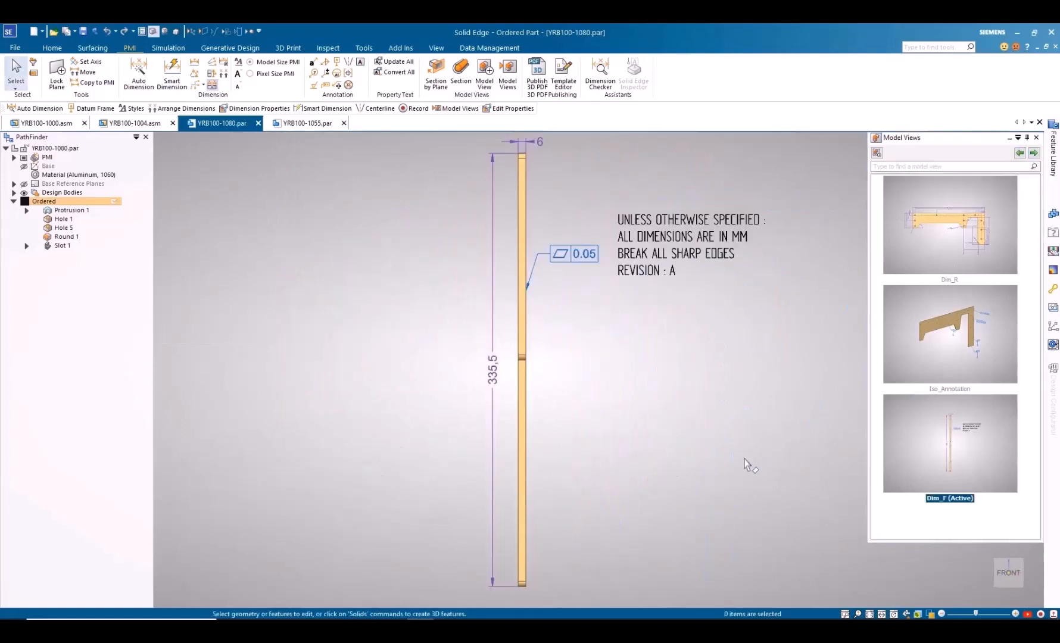
left_click(948, 248)
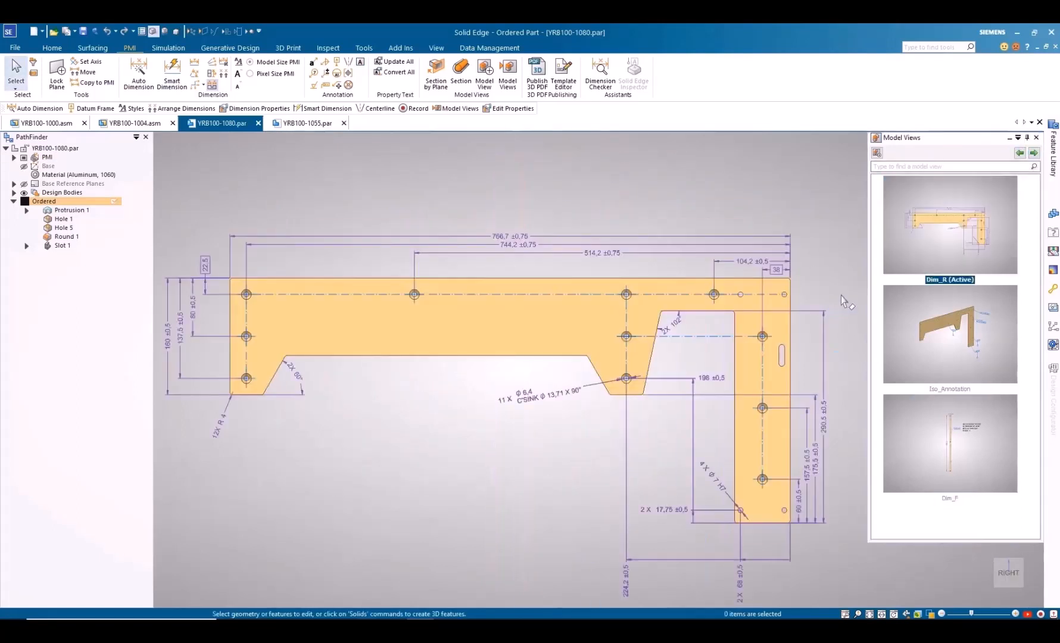
right_click(907, 246)
left_click(943, 302)
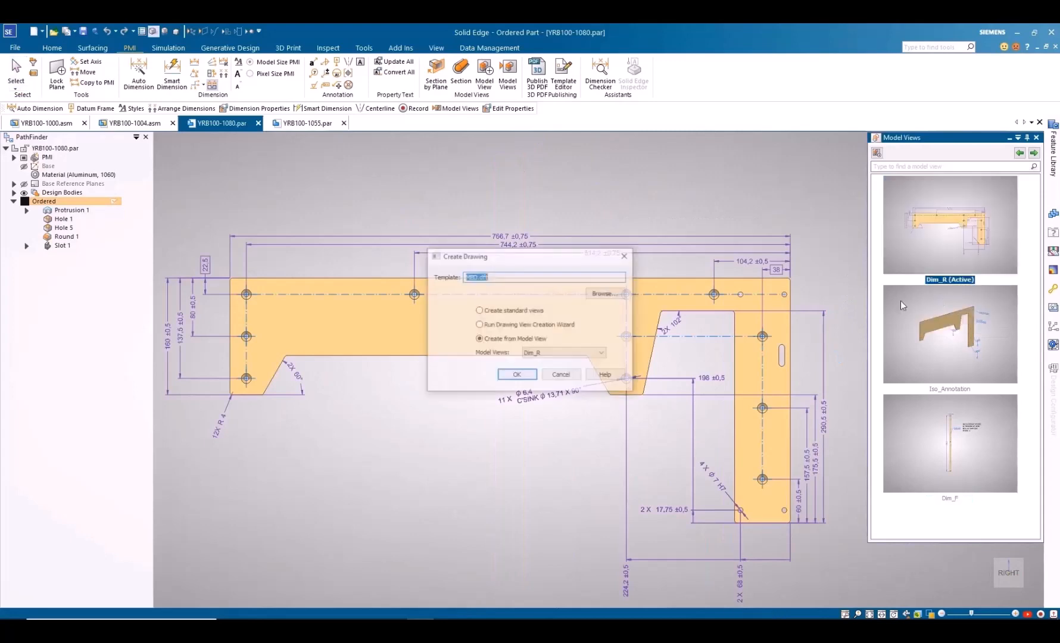
left_click(517, 375)
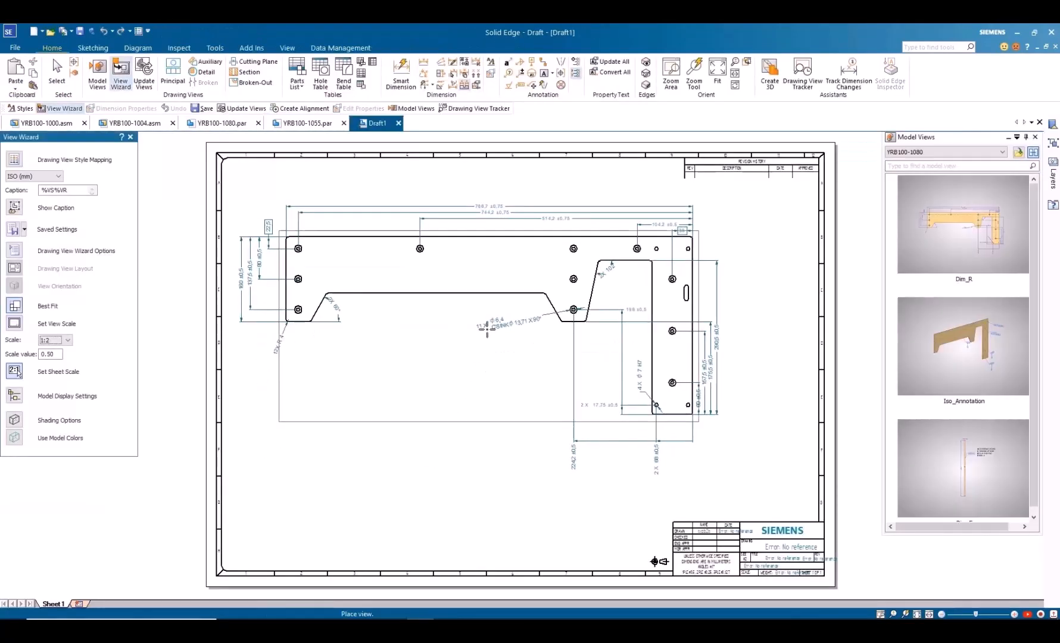
left_click(489, 337)
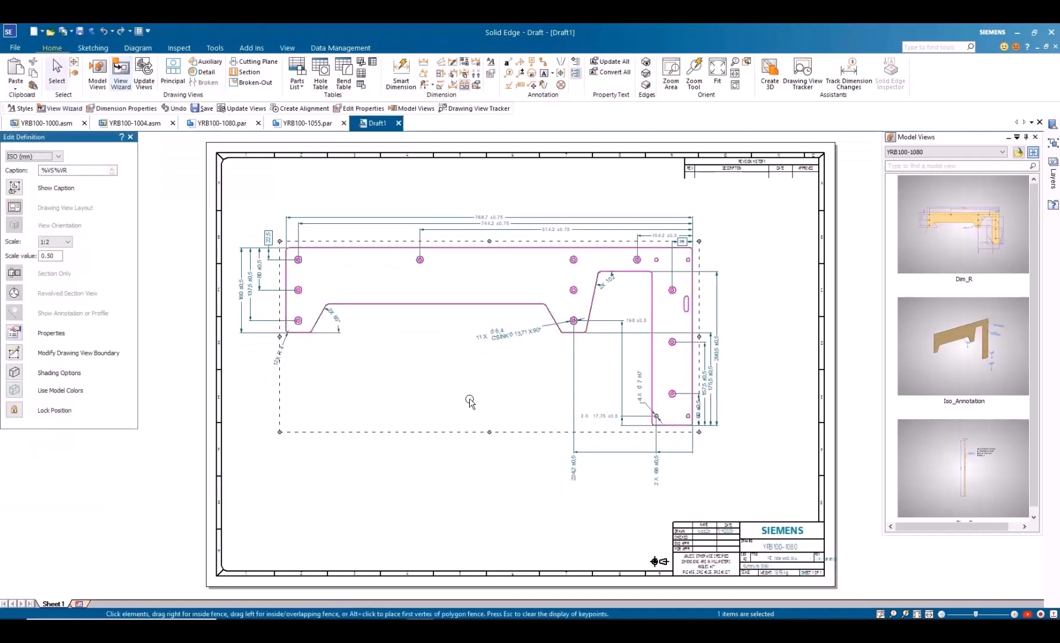
Place the dimensioned side view of the plate to the right of the main view and clear the selection
left_click(753, 348)
left_click(695, 317)
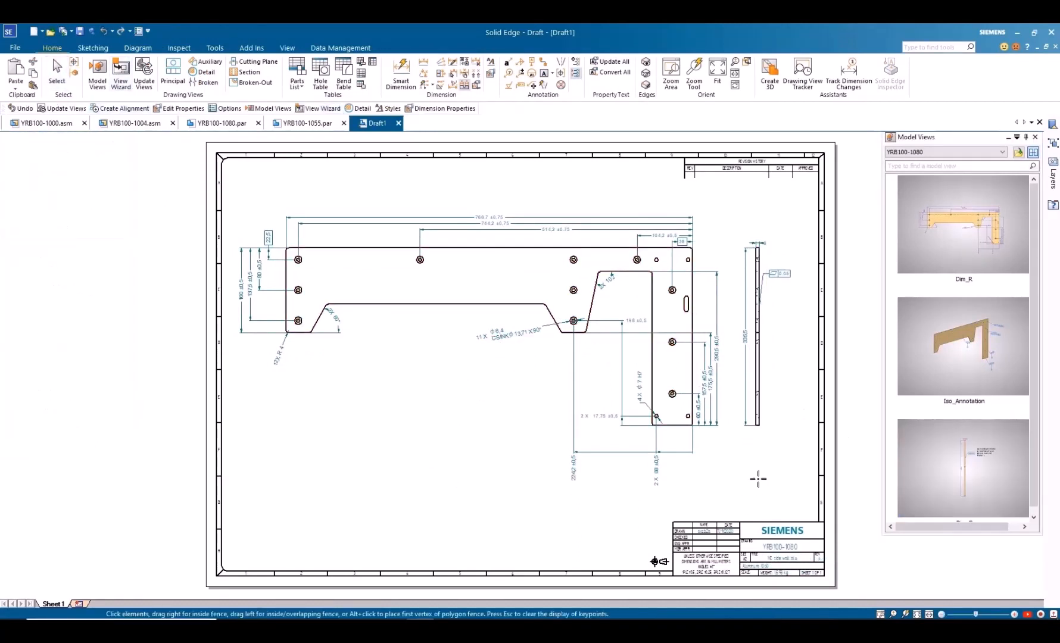
left_click(750, 479)
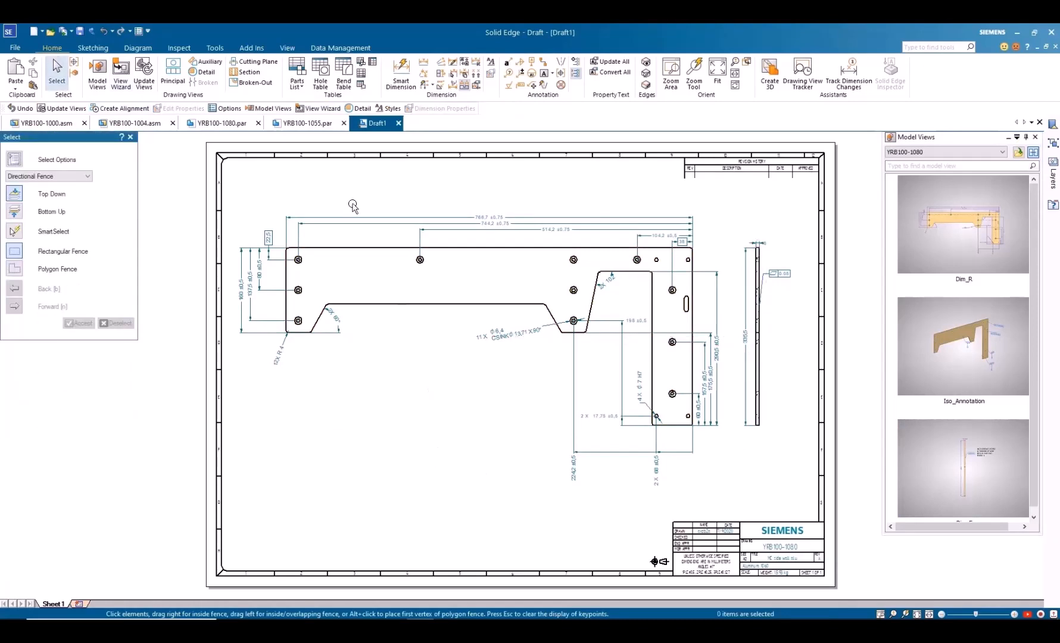
In YRB100-1055.par, activate the Dim_Left model view and add a PMI centerline along the body's cylindrical axis, viewed from the left
left_click(310, 125)
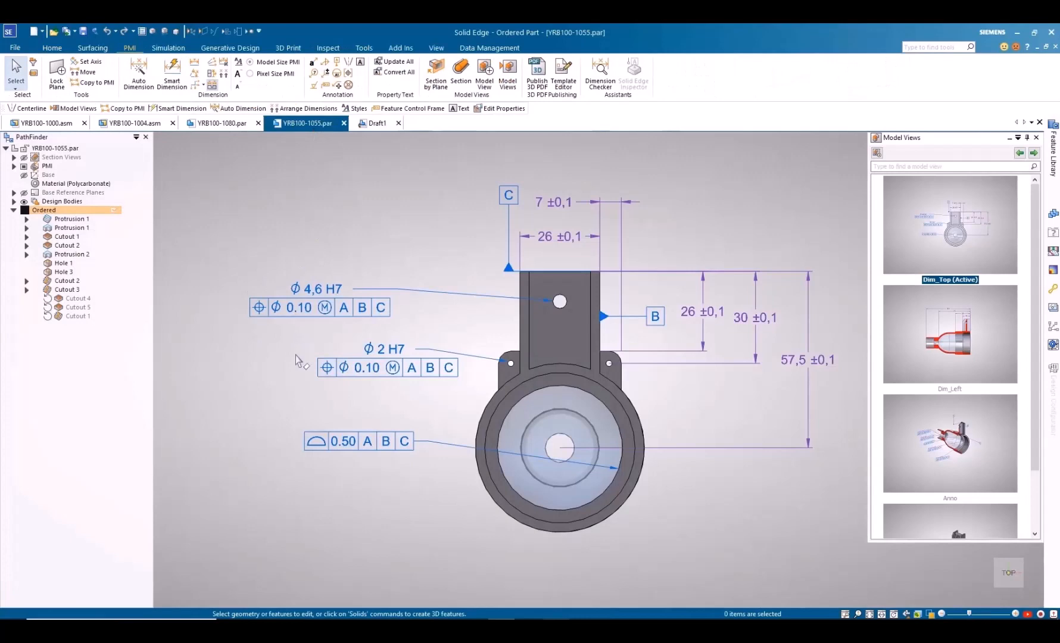
left_click(1034, 154)
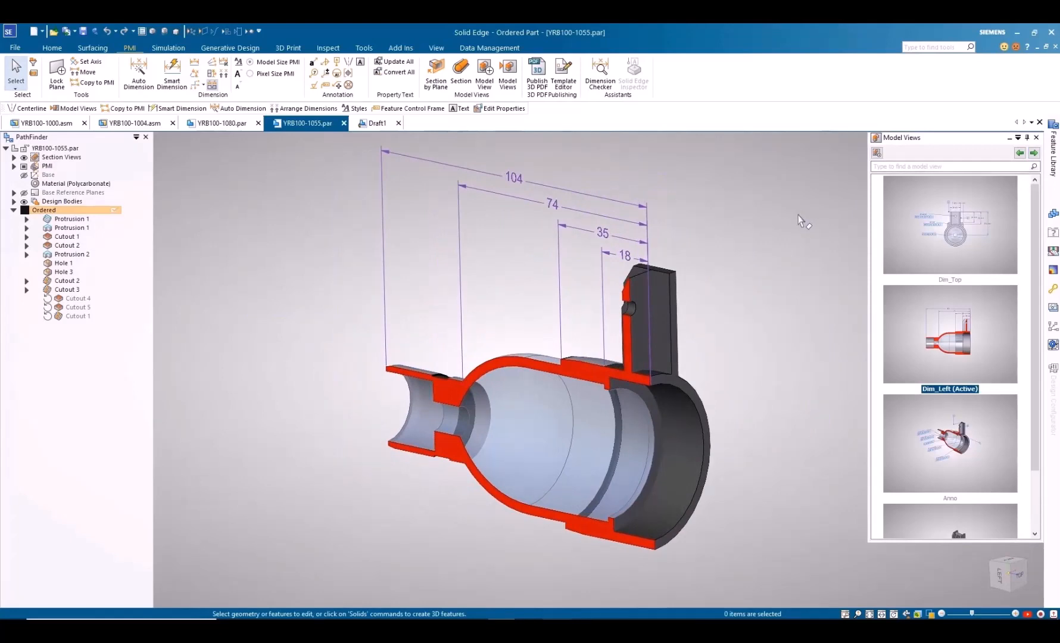
left_click(348, 62)
left_click(689, 402)
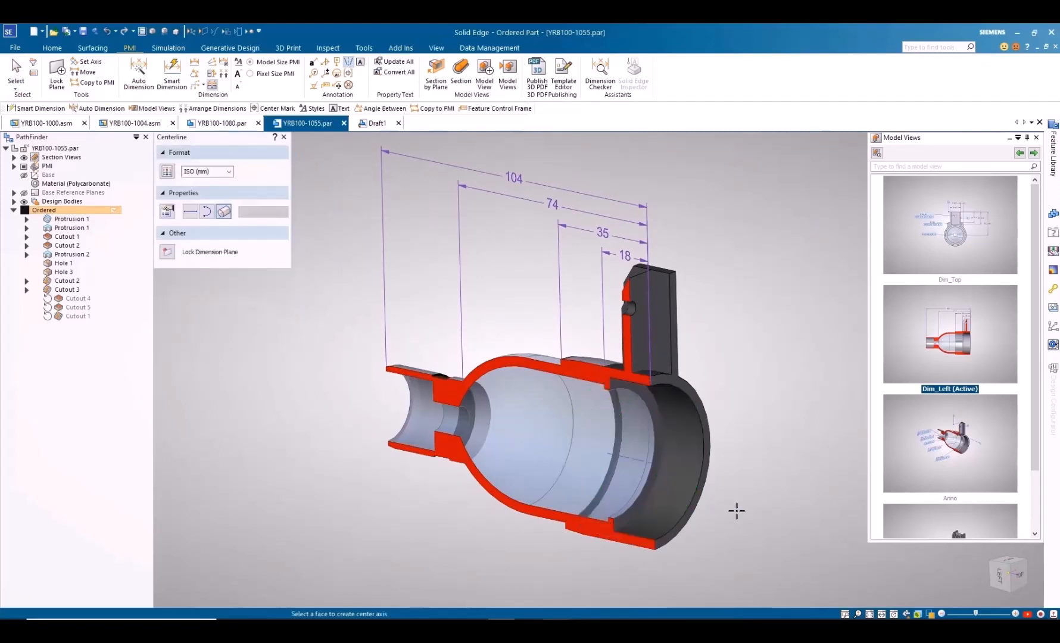
left_click_drag(608, 456, 388, 399)
key("Escape")
left_click(999, 575)
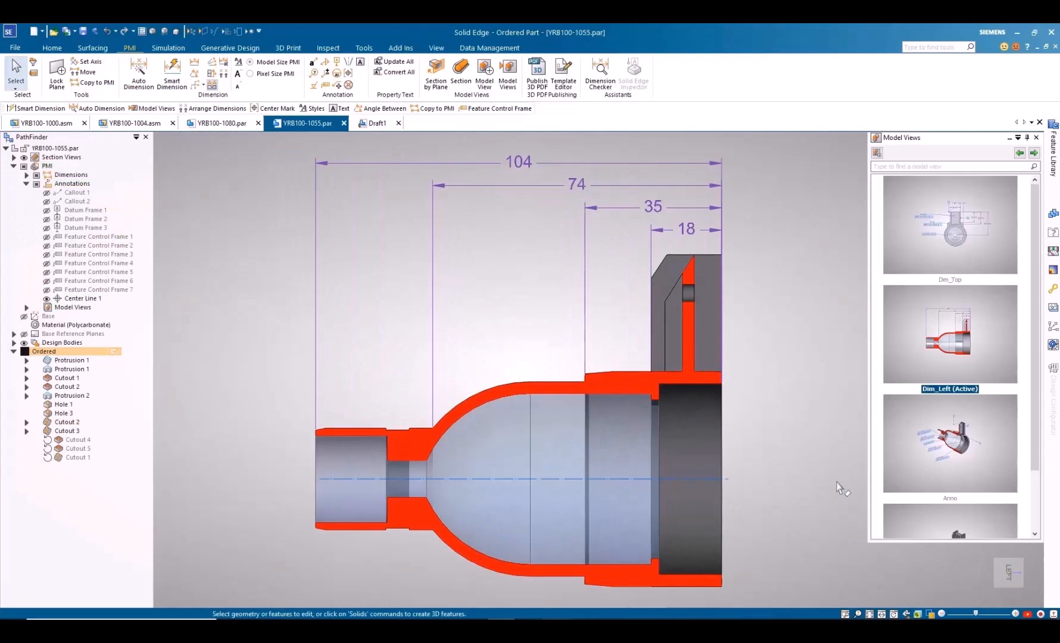
Dimension the heights of the bracket's top edge and its chamfer's lower end from the centerline, placing both beside the part
right_click(796, 460)
left_click(772, 455)
left_click(709, 260)
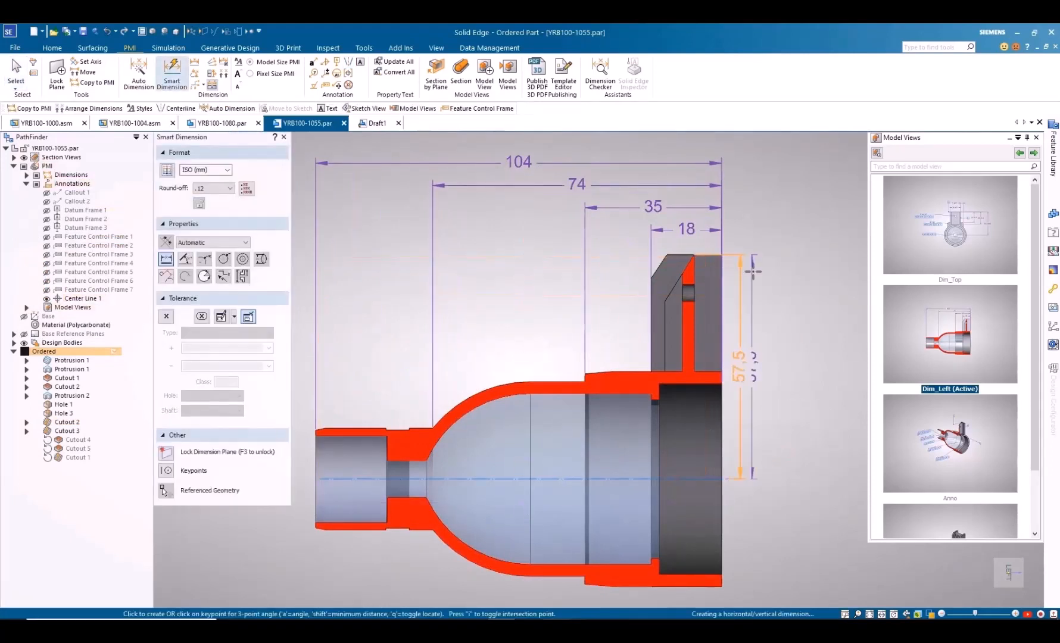
left_click(766, 279)
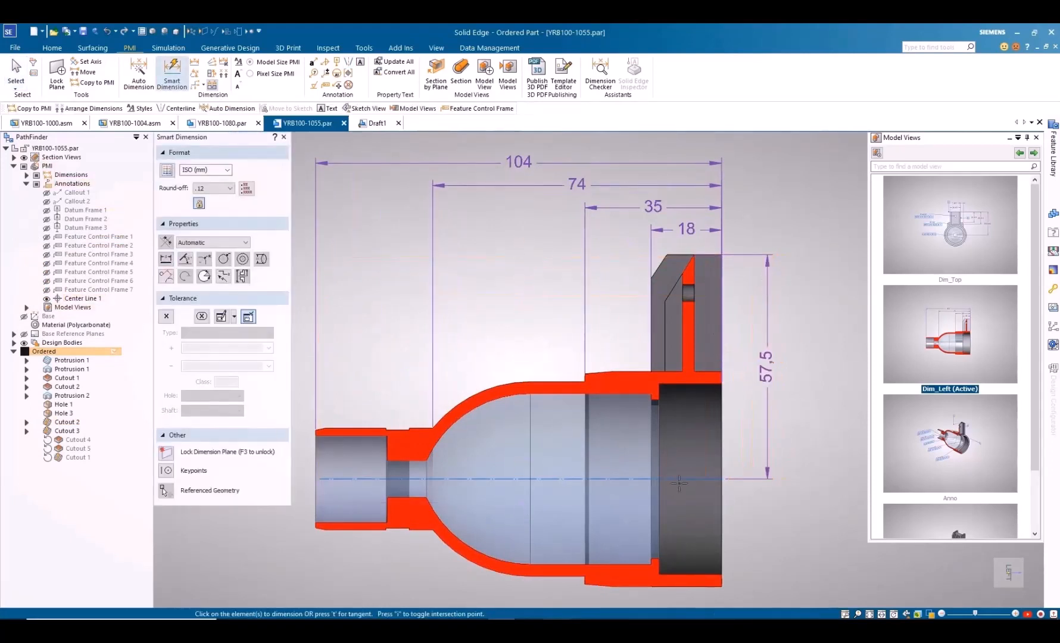
left_click(721, 279)
left_click(743, 286)
key("Escape")
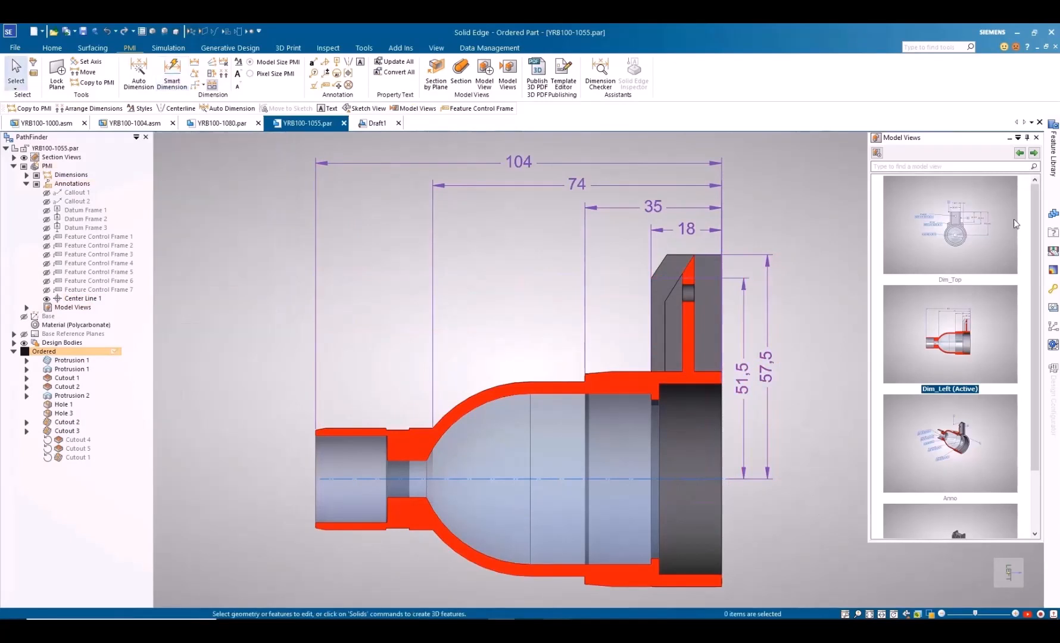
Activate the Anno model view and examine which faces the 43,8 diameter frame and another feature control frame refer to
left_click(950, 444)
left_click(437, 413)
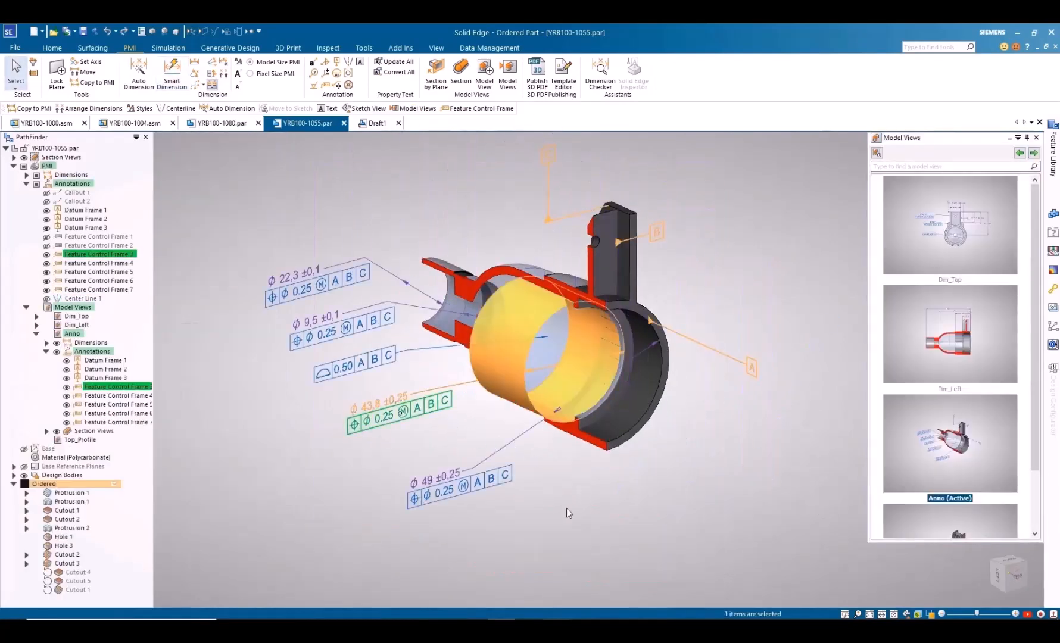
left_click(363, 334)
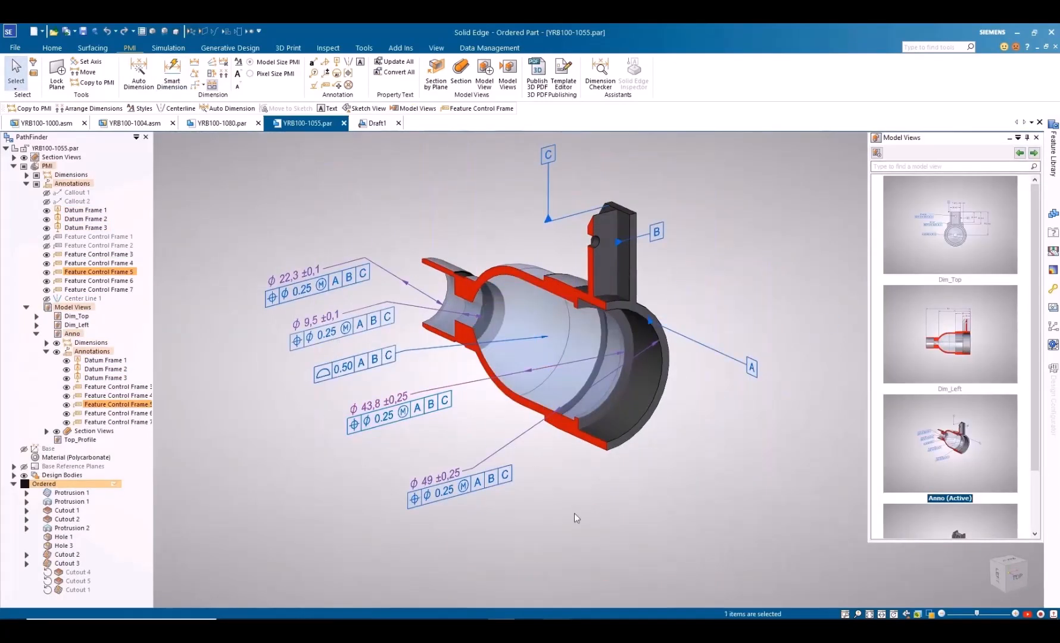
key("Escape")
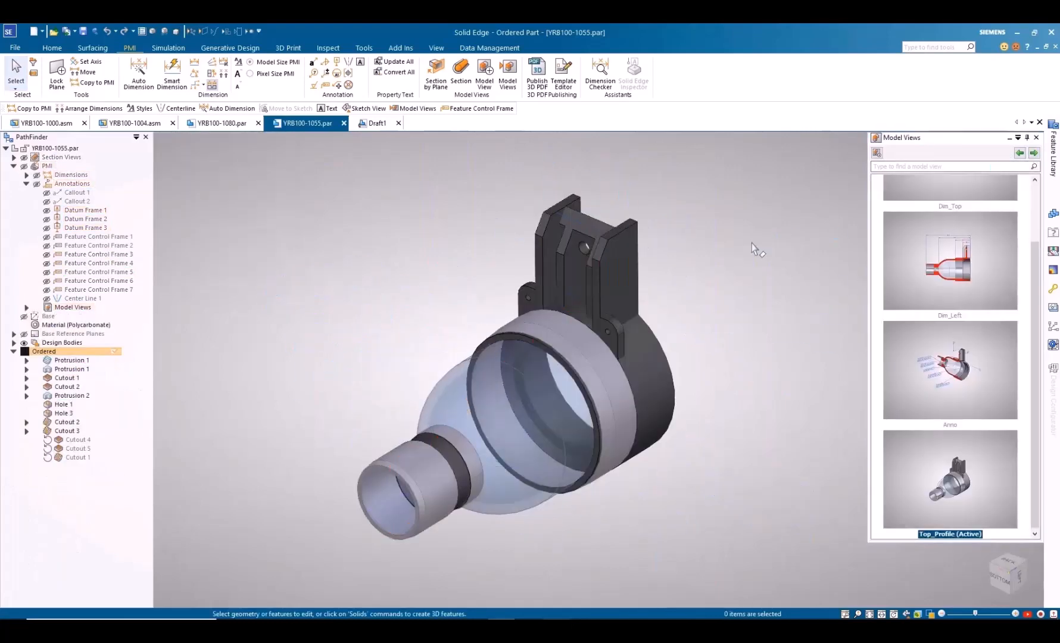
With the Top_Profile model view active, copy the dimensions of the bracket's profile to PMI
left_click(13, 167)
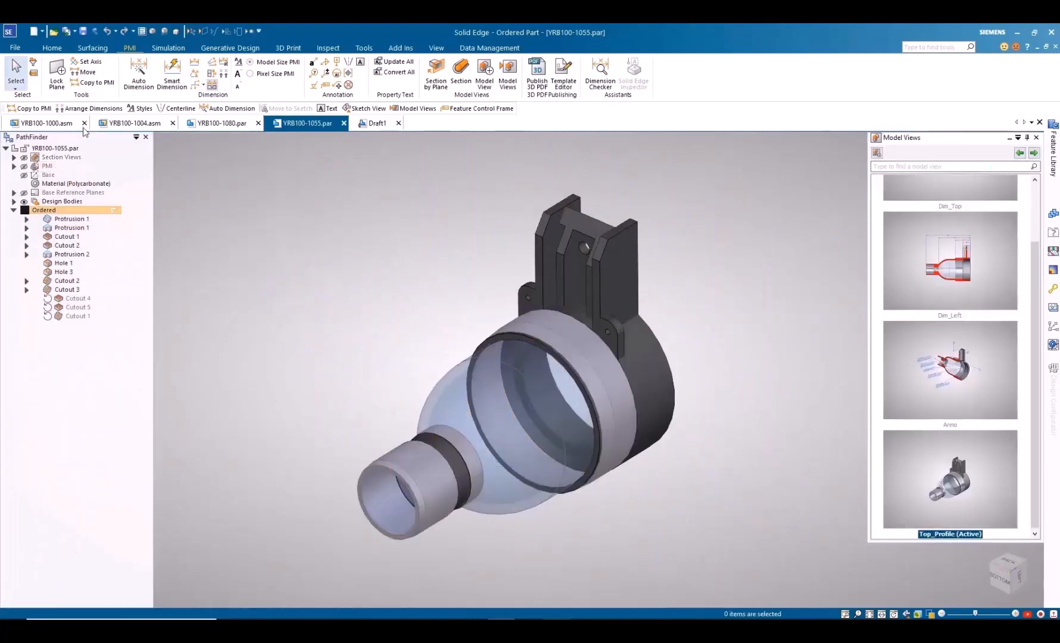
left_click(92, 82)
left_click(84, 230)
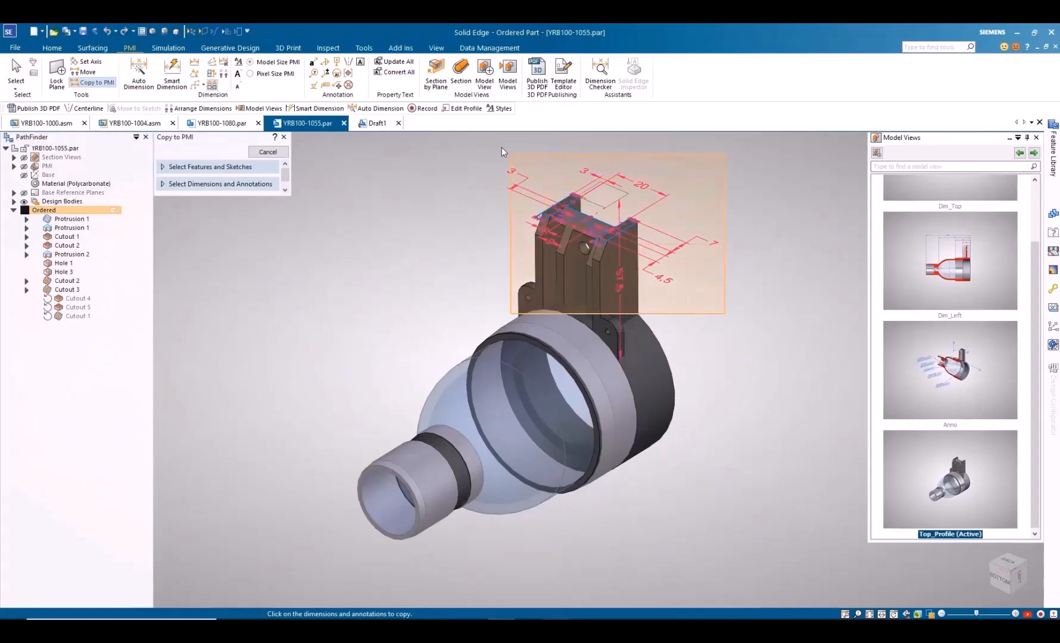
right_click(457, 250)
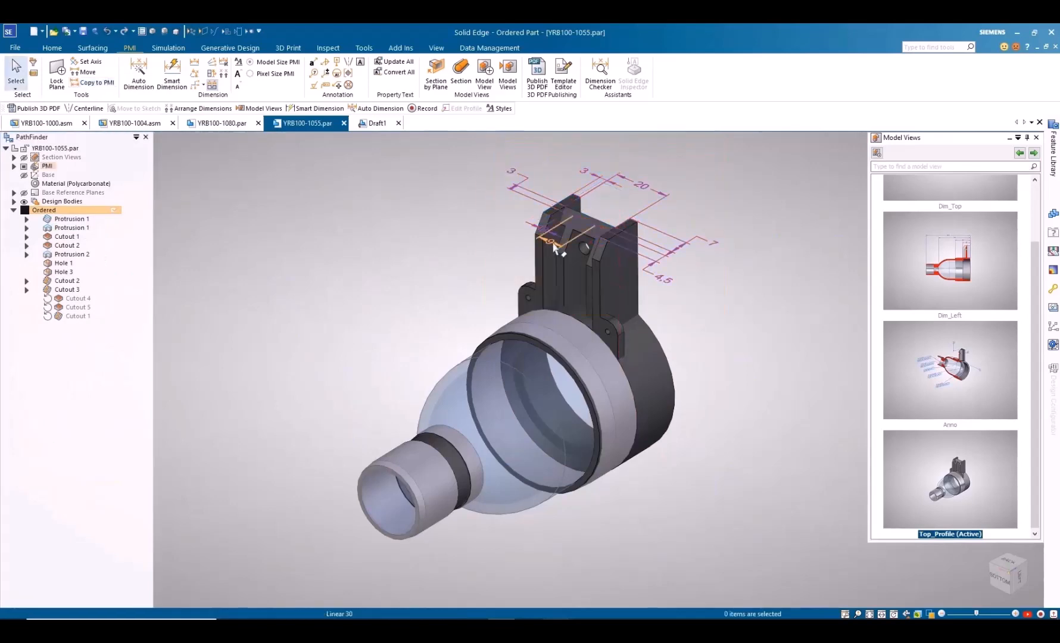
Select individual copied bracket dimensions to examine the geometry they refer to, and clear the selection
left_click(550, 239)
mouse_move(727, 357)
middle_mouse_down()
mouse_move(693, 376)
mouse_move(734, 377)
middle_mouse_up()
left_click(695, 382)
left_click(460, 172)
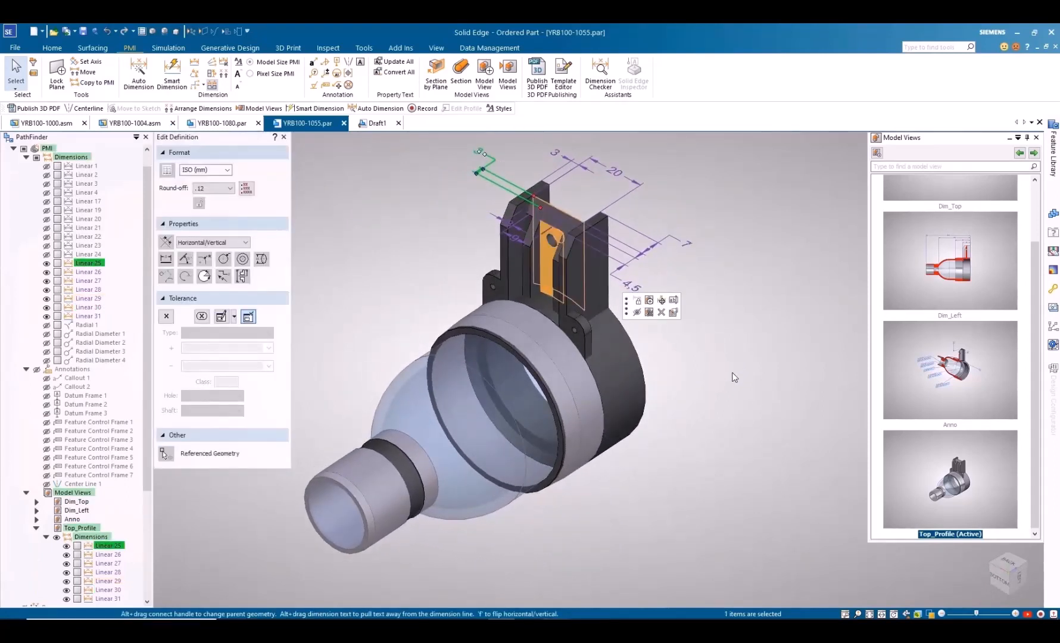
key("Escape")
left_click(14, 149)
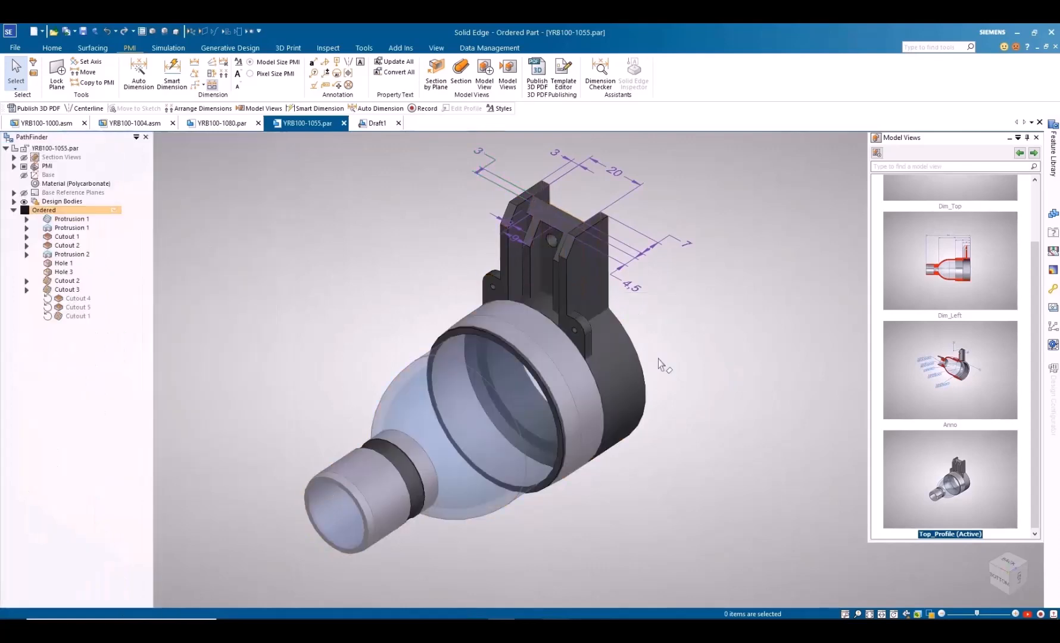
Activate the Dim_Top model view and publish the part as a 3D PDF
scroll(1006, 381, "up", 2)
left_click(950, 226)
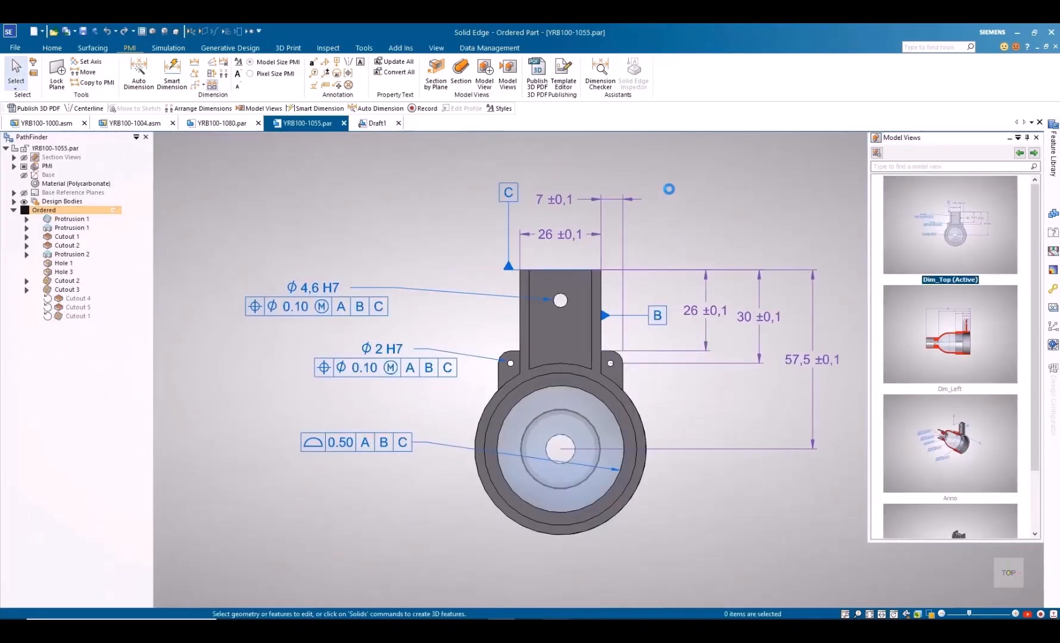
left_click(537, 71)
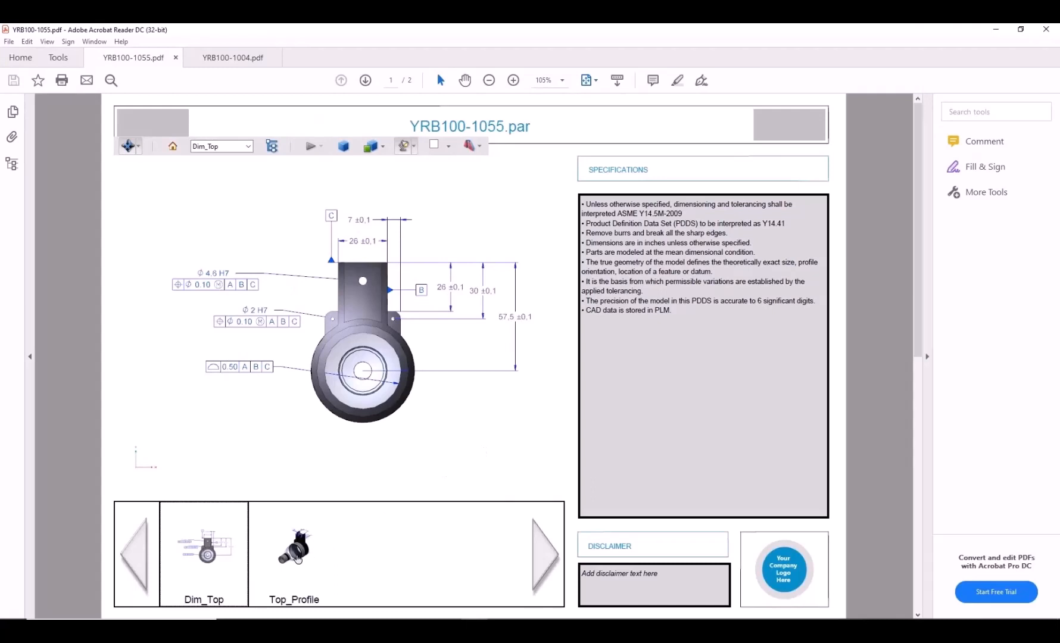
In the YRB100-1055.pdf document in Acrobat Reader, show the Top_Profile view and list the attached files
left_click(298, 557)
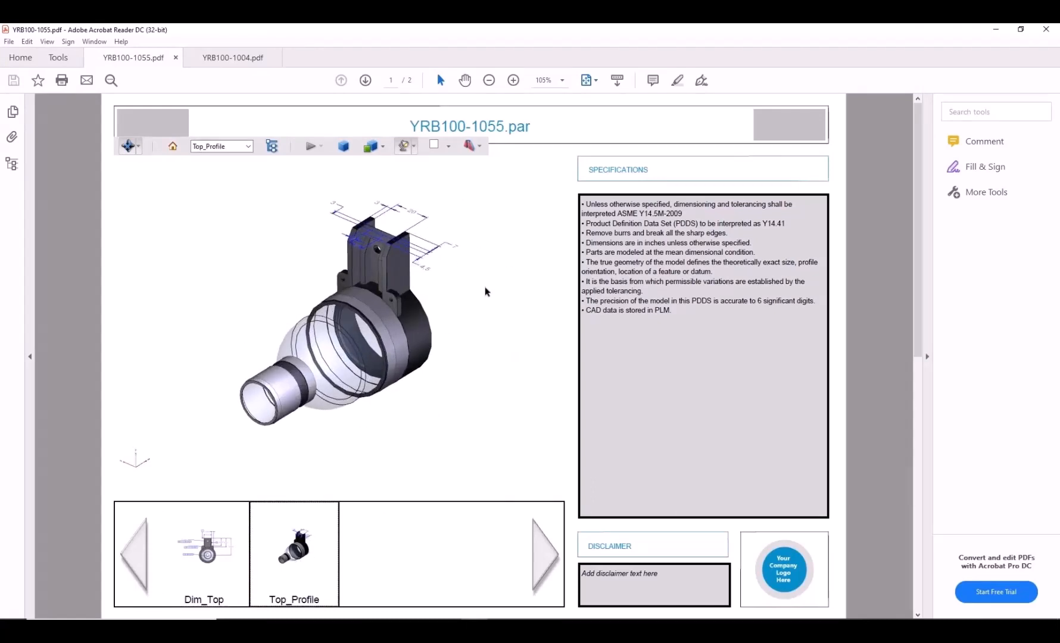
left_click(12, 137)
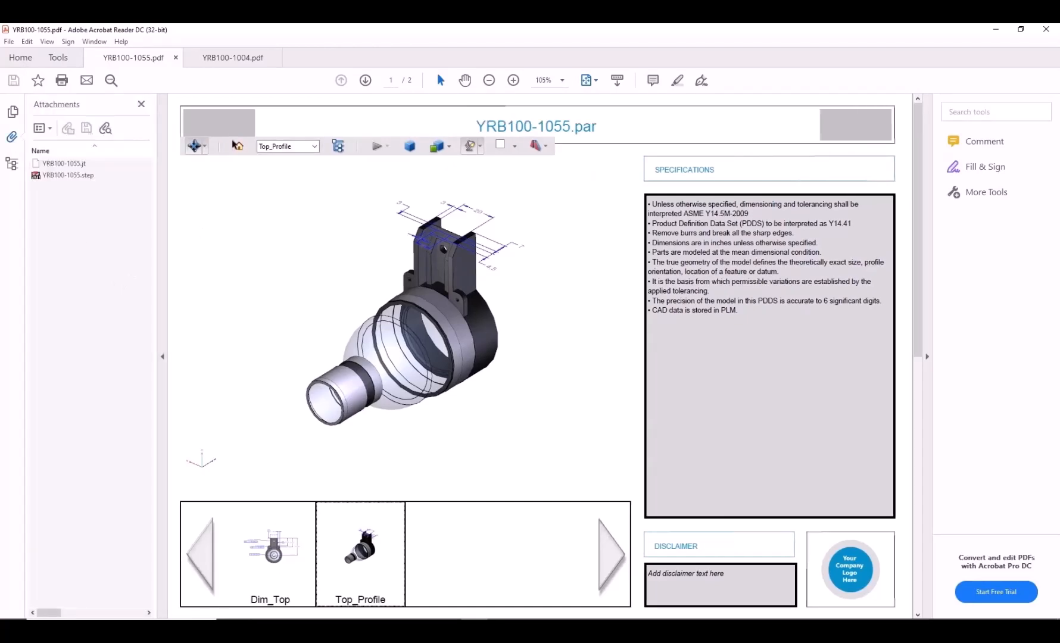
In YRB100-1004.pdf, pick one of the lower rim fins and the round base plate in the 3D model to highlight them
left_click(232, 57)
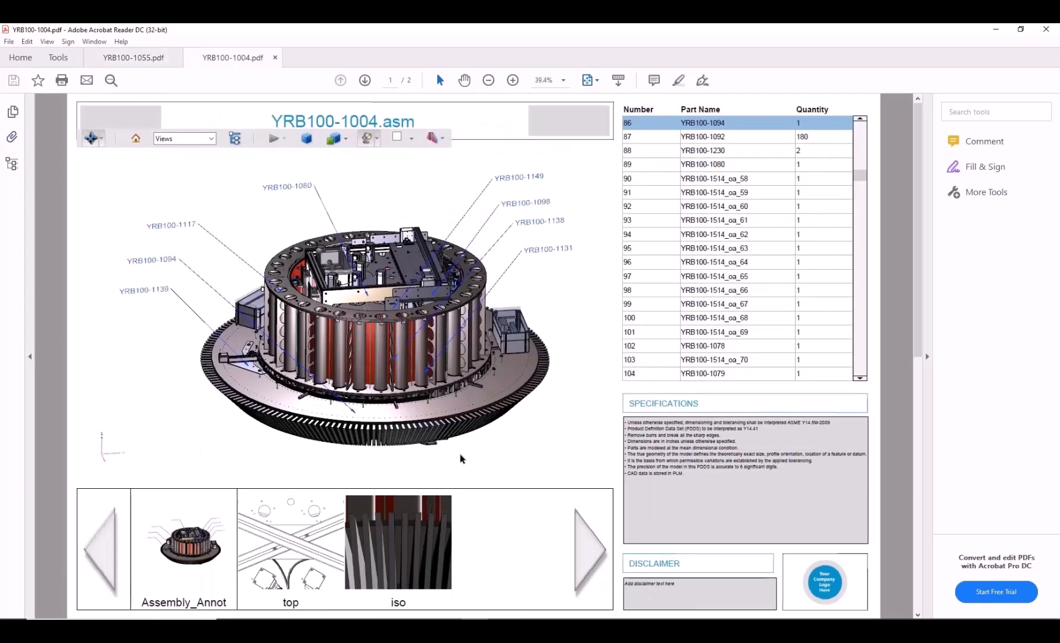
left_click(421, 439)
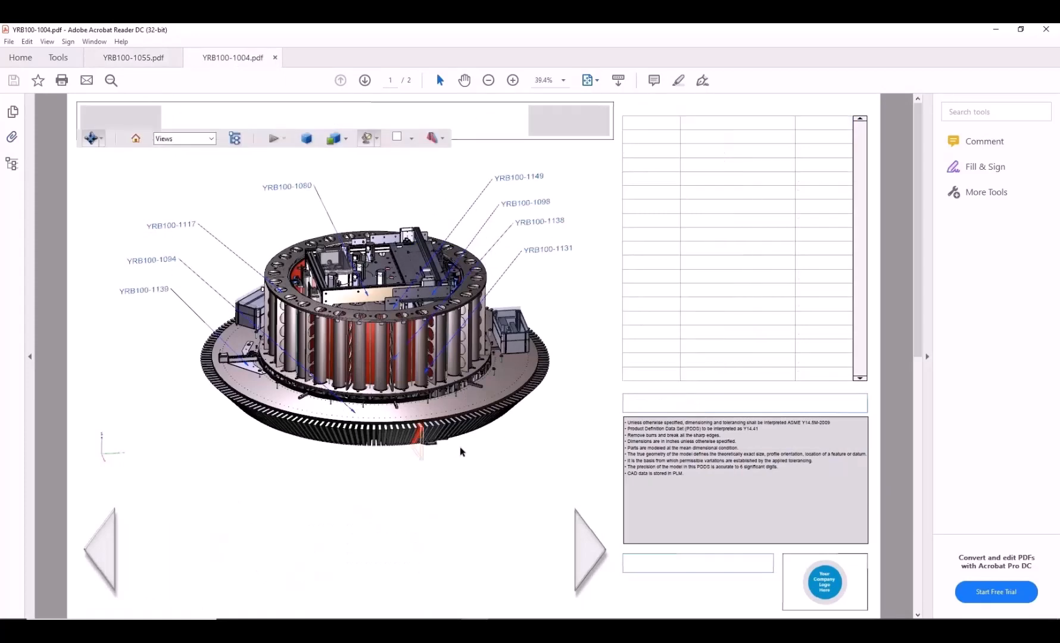
left_click(519, 447)
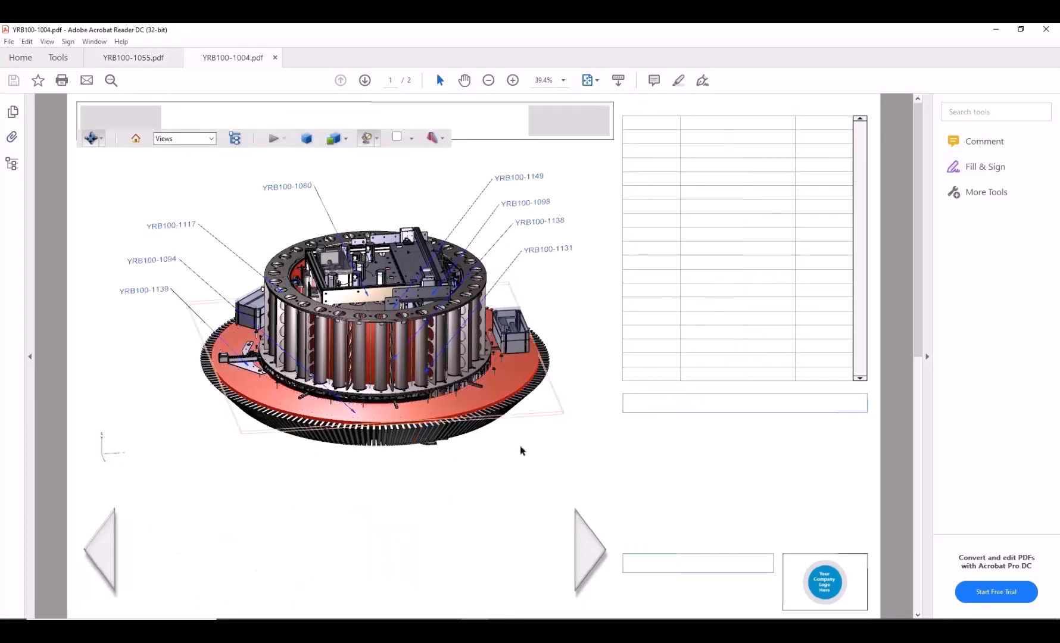
Locate the second YRB100-1242 component through the assembly PDF's model tree and list the attached files
left_click(18, 168)
left_click(84, 221)
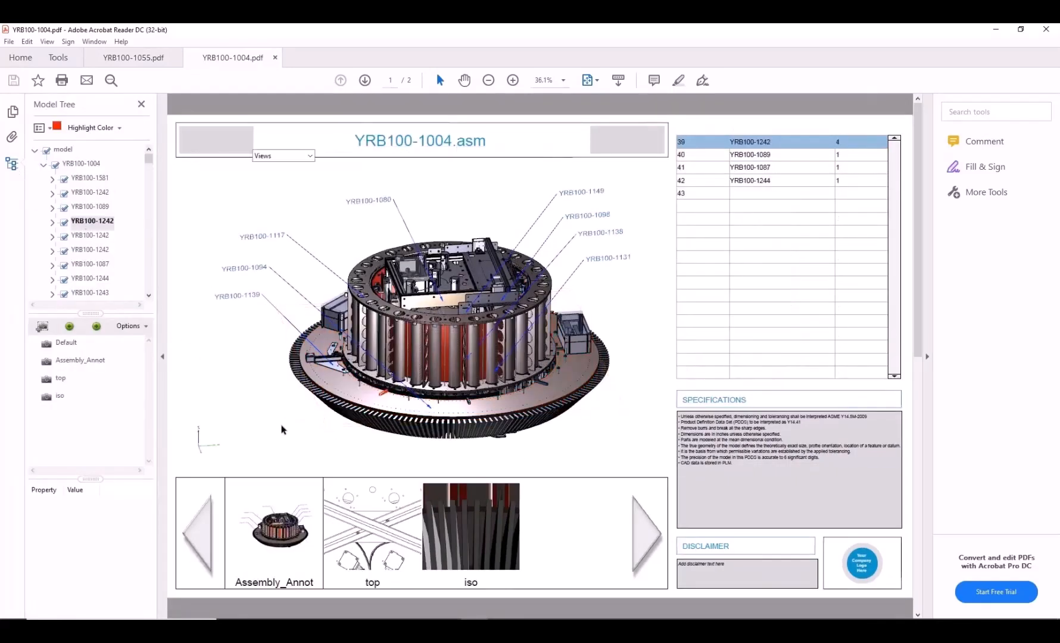
left_click(11, 137)
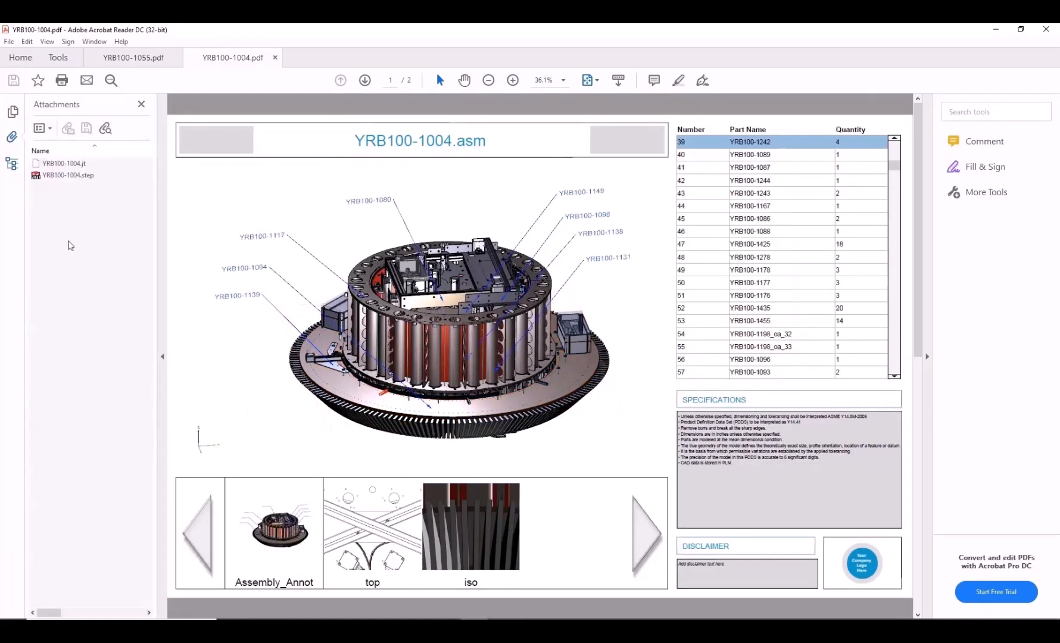